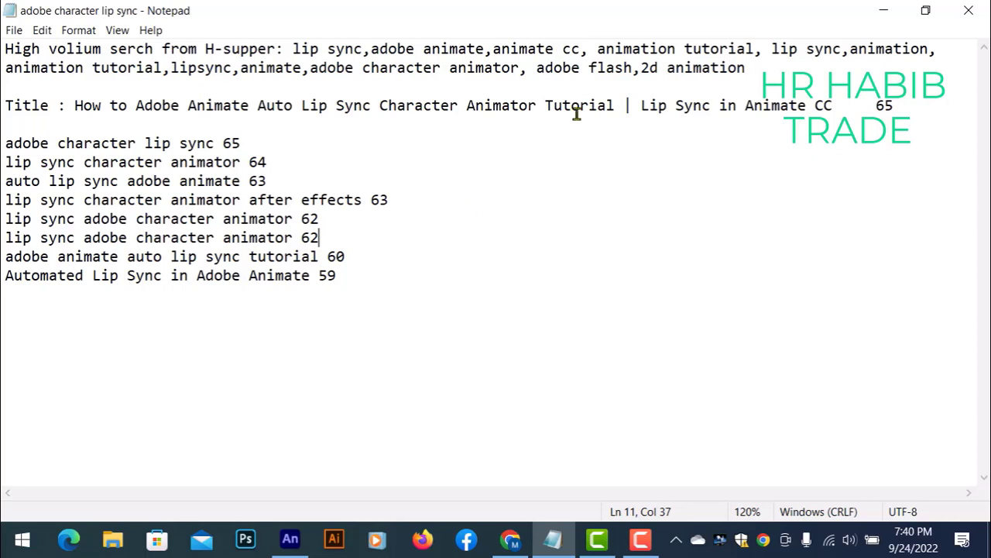
Highlight "How to Adobe Animate Auto Lip Sync Character Animator Tutorial" in the note and look over the installed Adobe programs.
drag(615, 106, 74, 106)
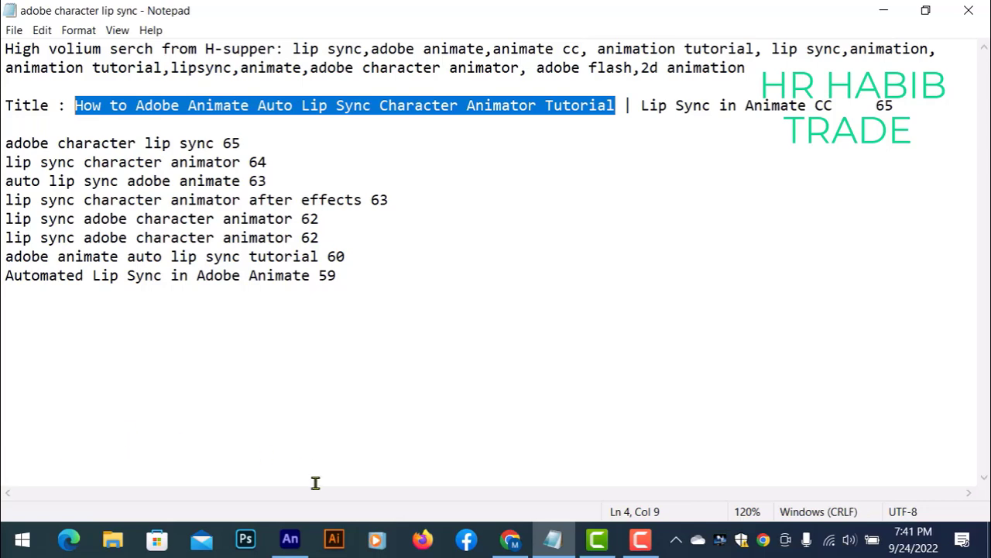
click(21, 540)
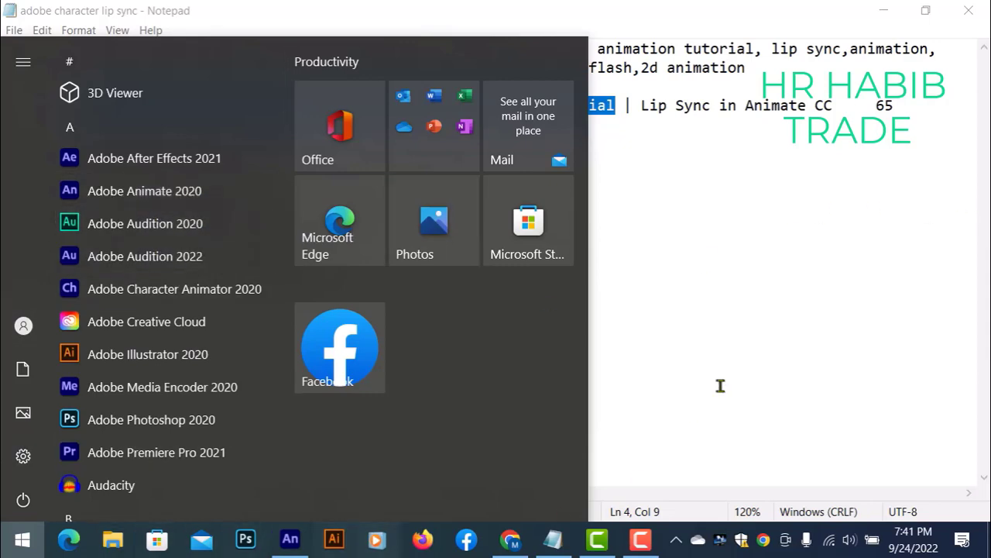
click(631, 348)
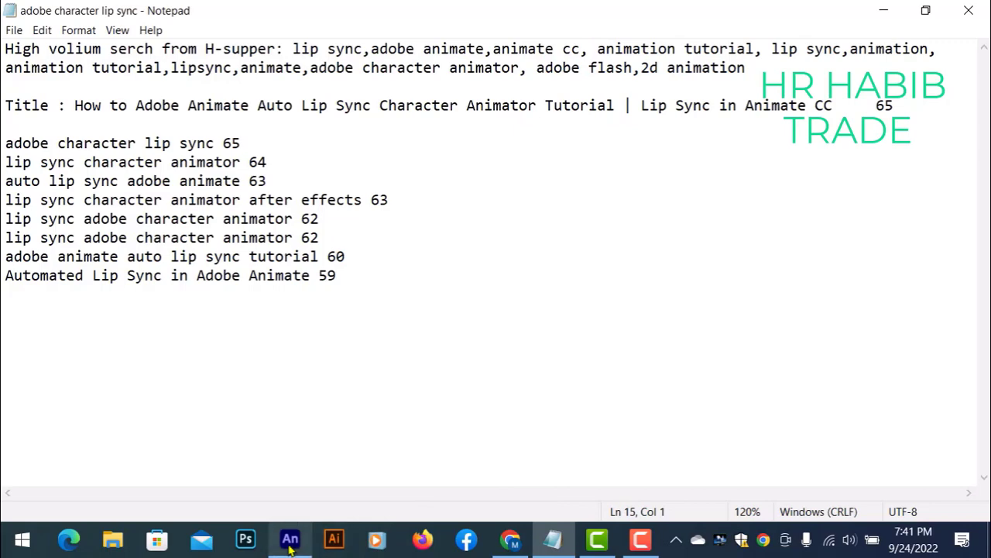
Switch to Adobe Animate and bring up the man head.fla document.
click(290, 543)
click(289, 542)
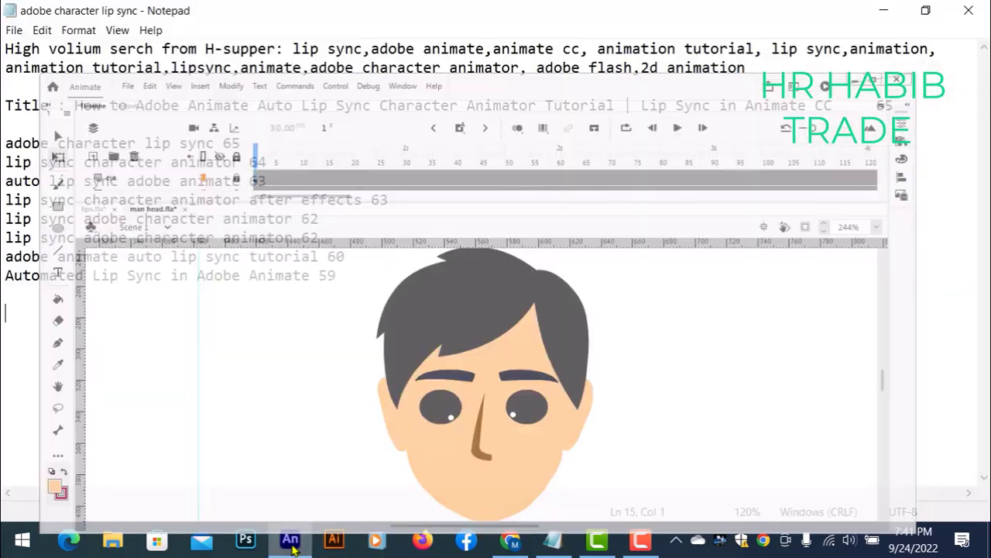
click(290, 543)
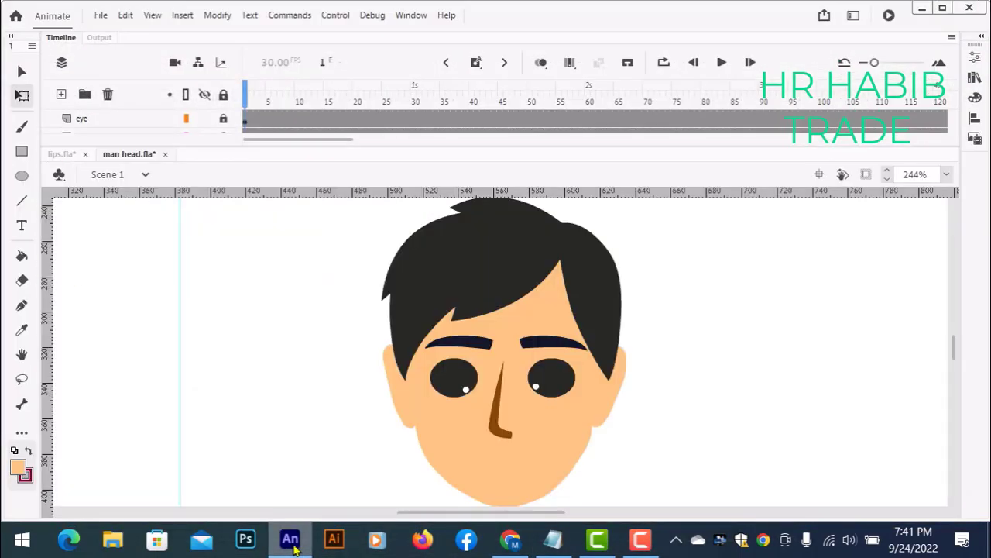
click(289, 542)
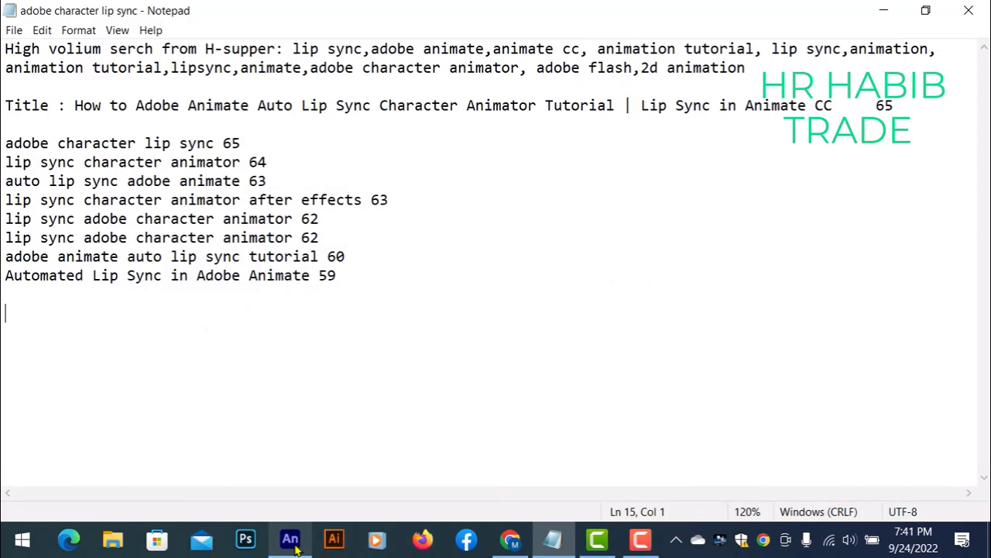
click(293, 544)
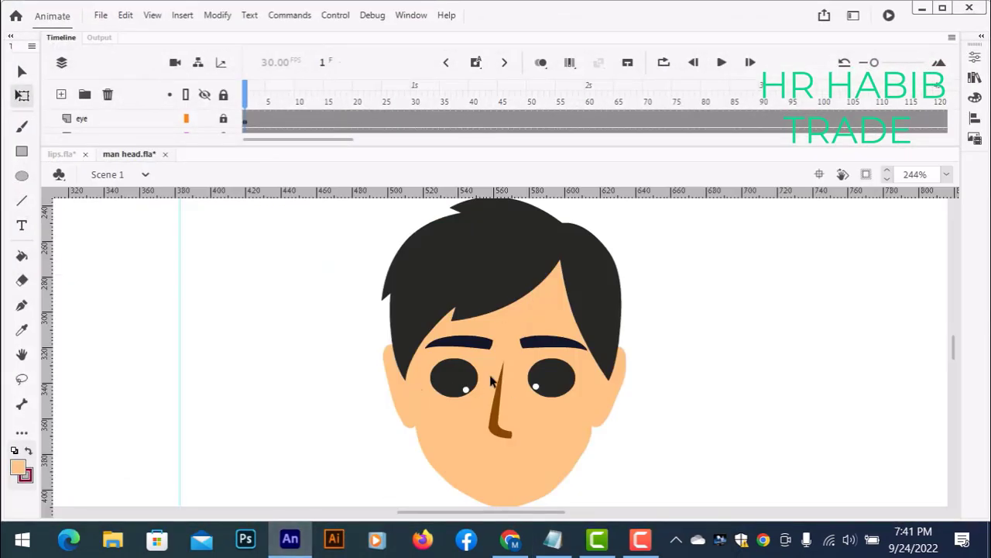
Play the man head animation along the timeline and pause it.
scroll(490, 387, down, 3)
scroll(480, 380, up, 3)
click(719, 66)
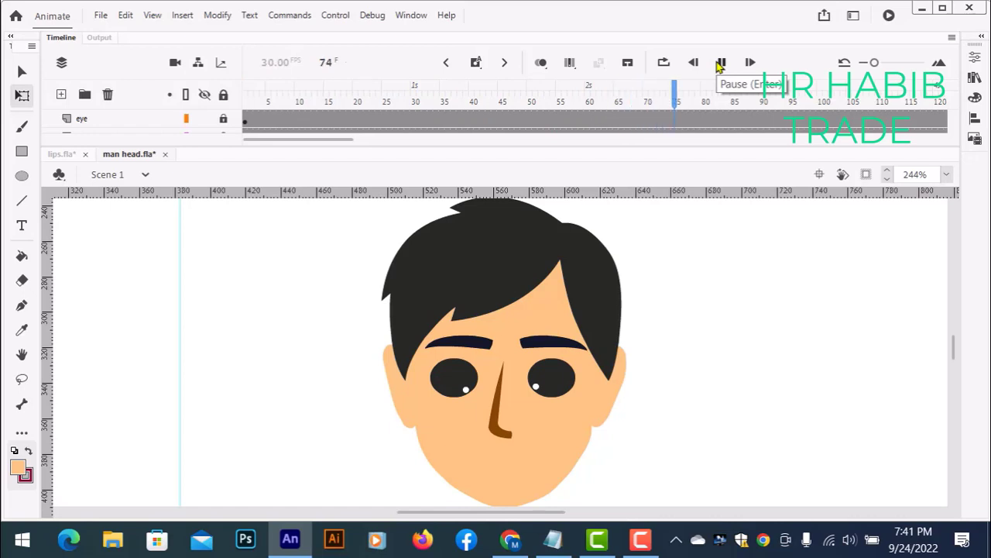
click(719, 65)
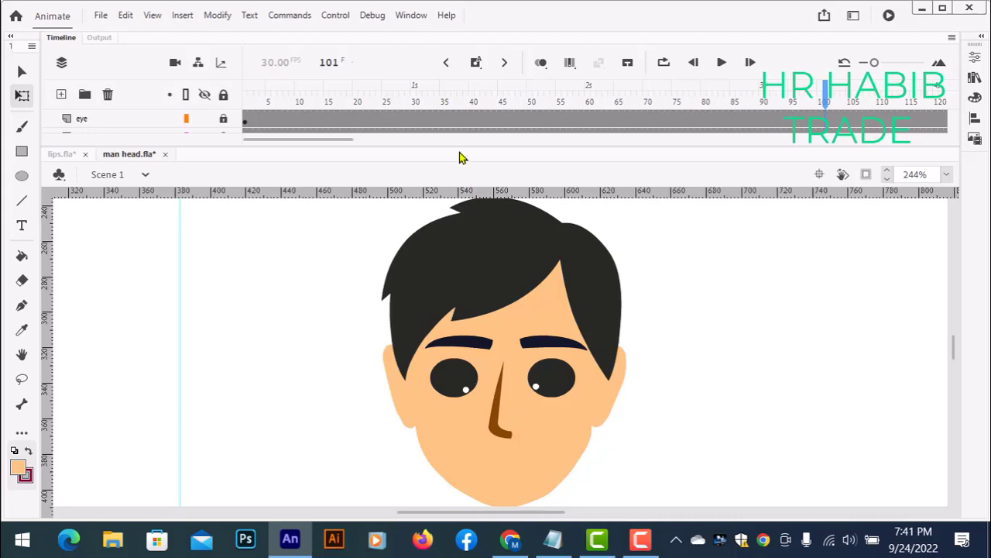
Enlarge the timeline area so that all layers from eye down to face are listed.
mouse_move(462, 147)
mouse_down()
mouse_move(464, 163)
mouse_move(465, 138)
mouse_up()
scroll(538, 404, up, 3)
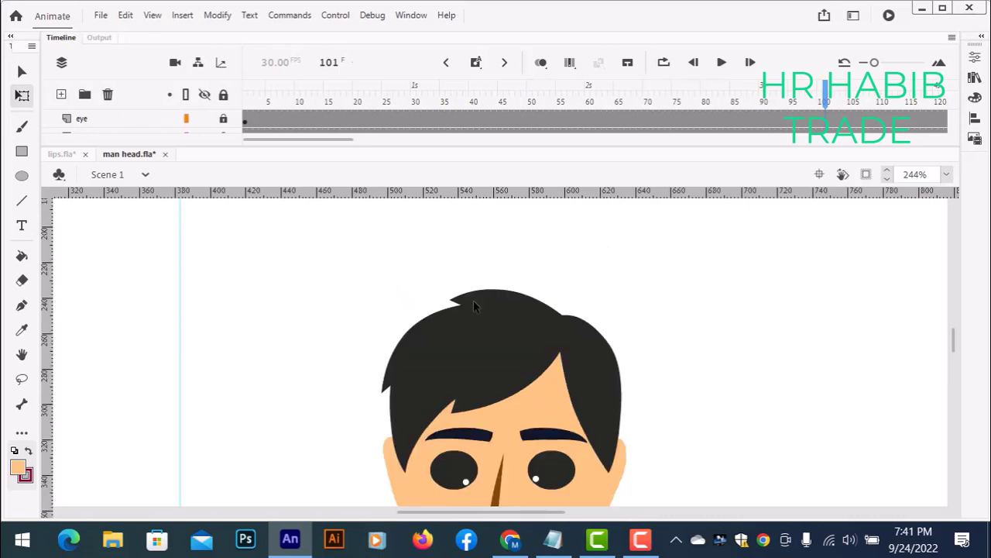
scroll(473, 300, down, 3)
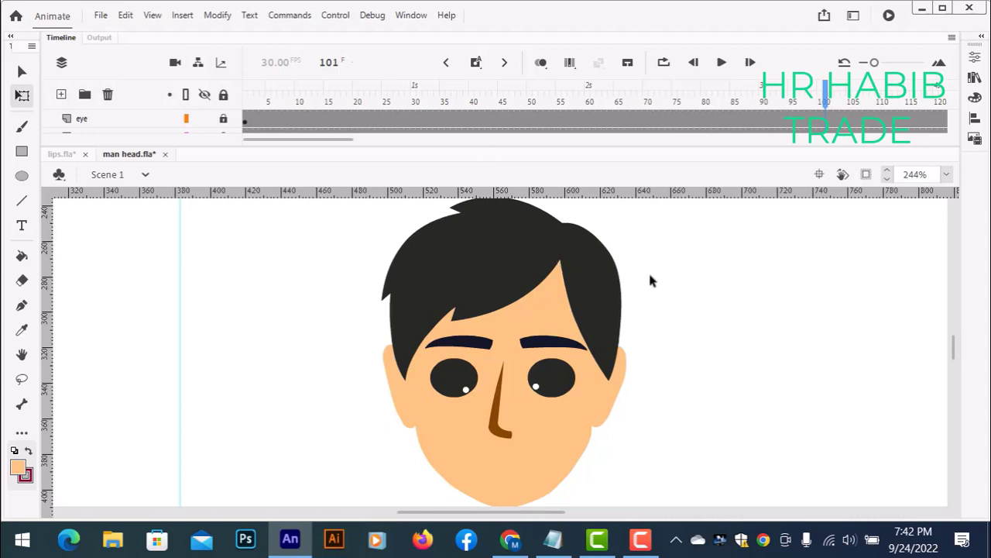
scroll(649, 279, down, 3)
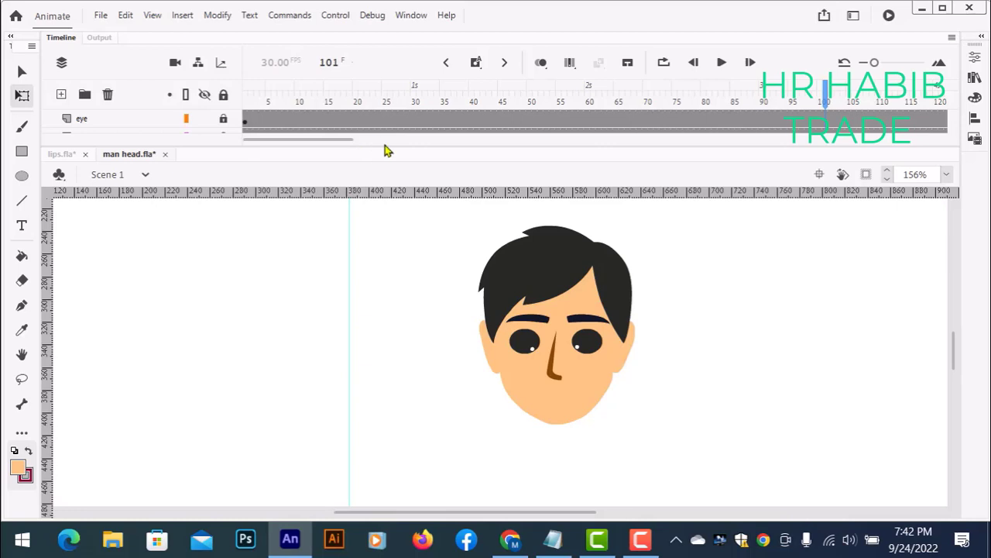
drag(376, 150, 380, 244)
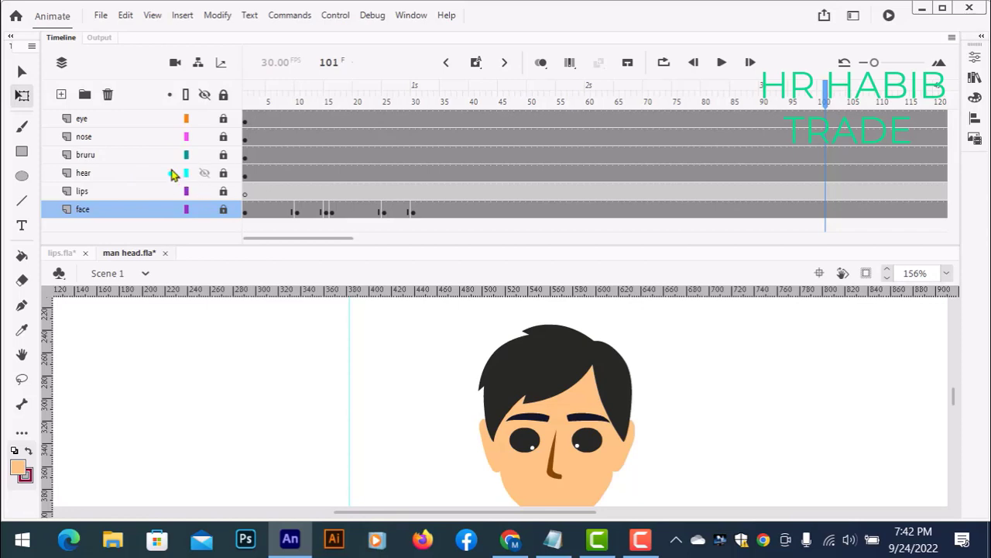
Select the eye layer and hide and show it repeatedly to see which artwork it holds.
click(82, 121)
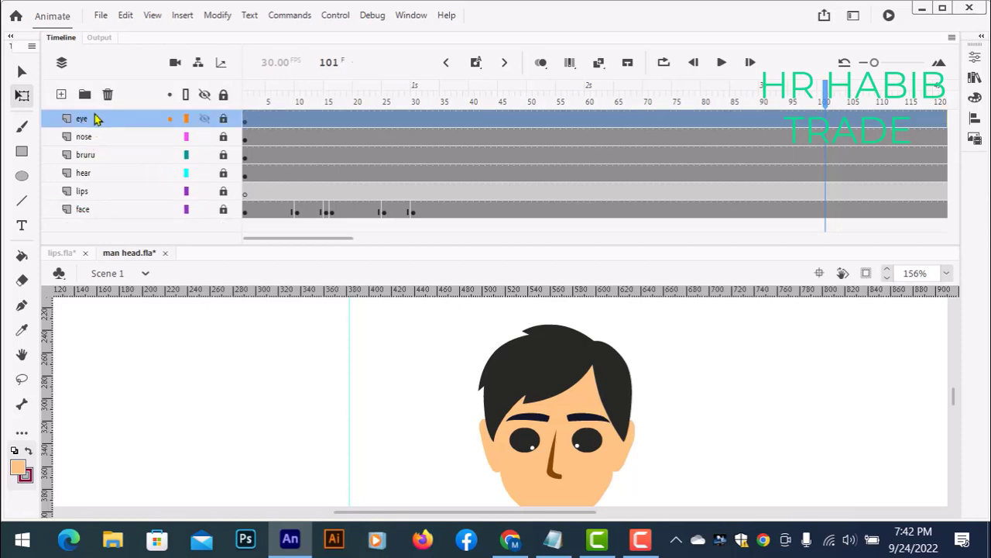
click(205, 117)
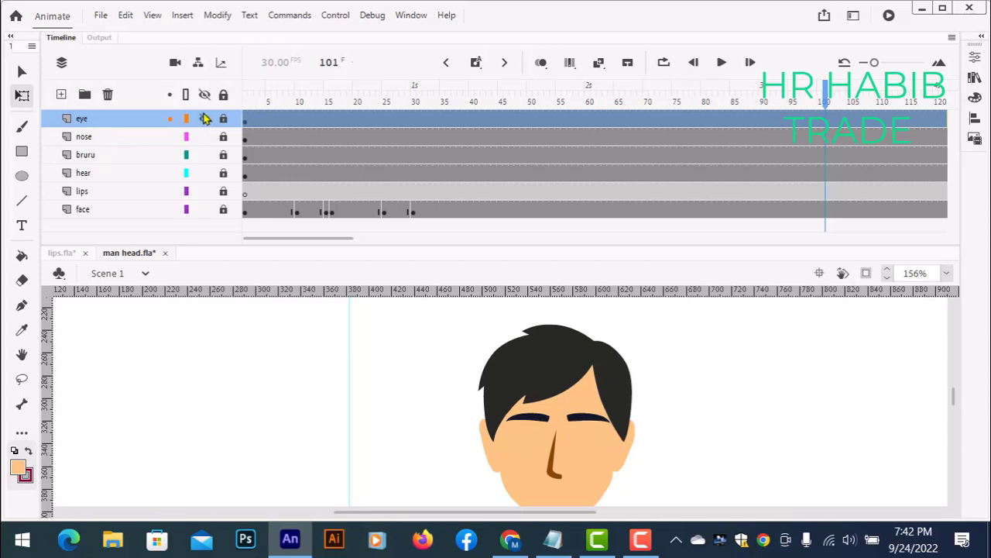
click(205, 118)
click(200, 122)
click(205, 120)
click(206, 119)
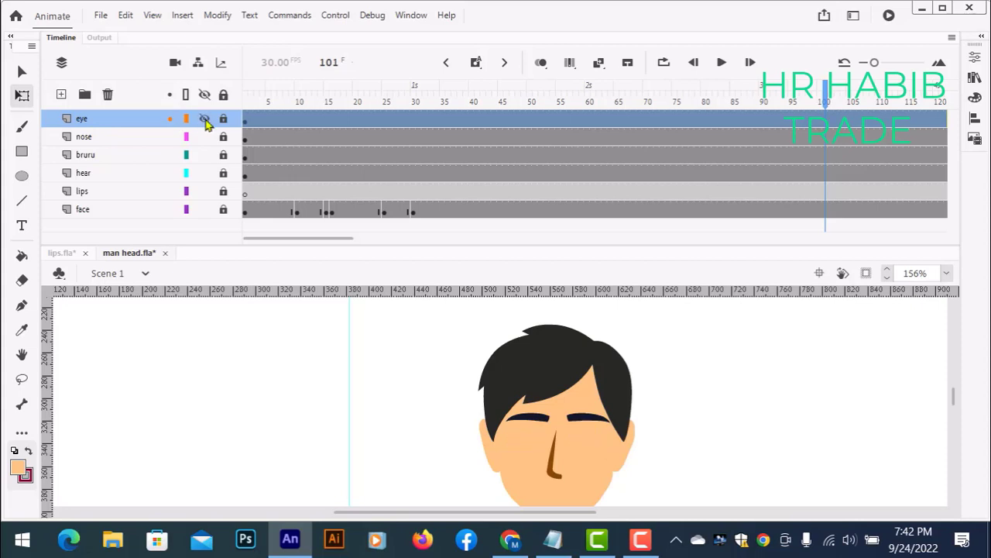
click(205, 119)
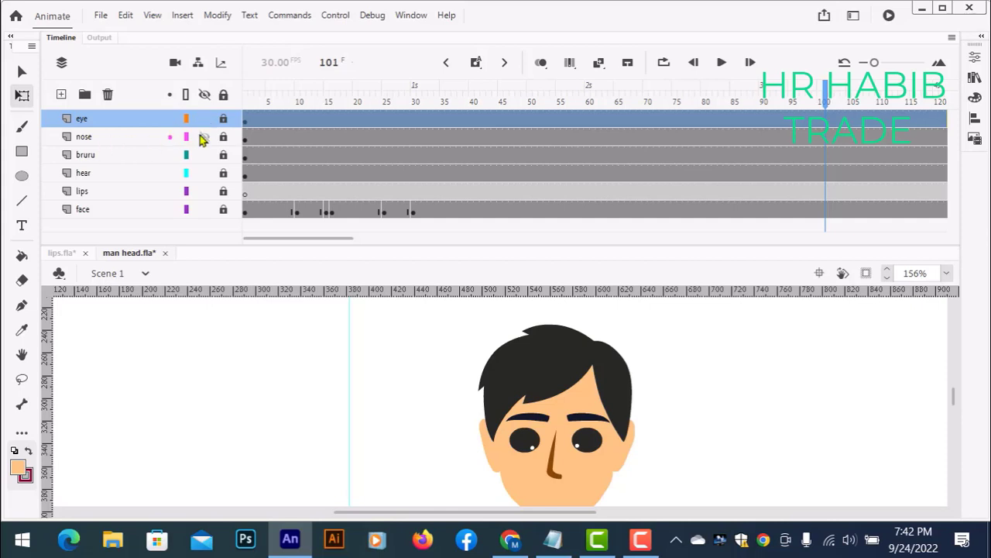
Hide and show the nose layer repeatedly to see which artwork it holds.
click(203, 137)
click(203, 137)
click(204, 137)
click(203, 137)
click(203, 137)
click(204, 137)
click(204, 138)
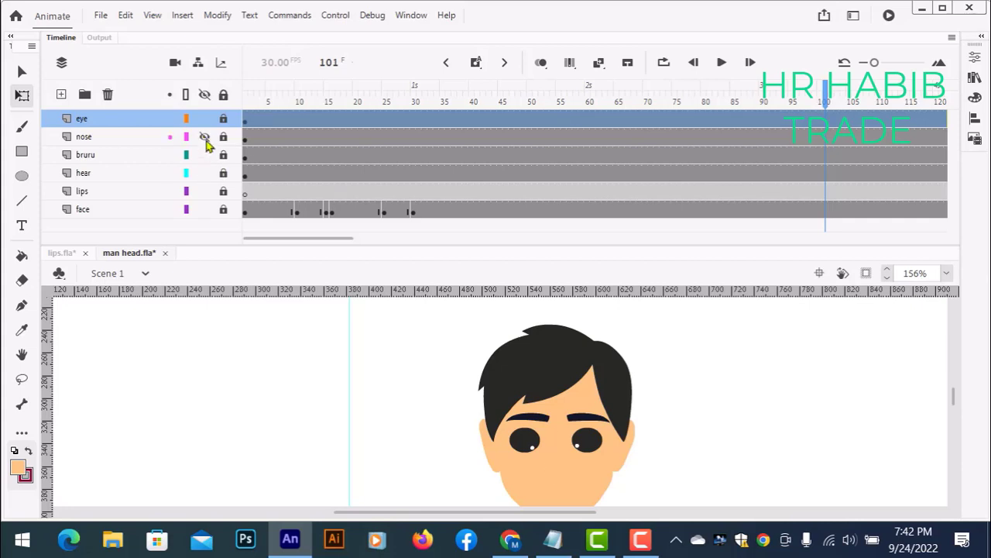
click(205, 138)
Hide and show the bruru and hear layers in turn to check the eyebrow and hair artwork.
click(205, 157)
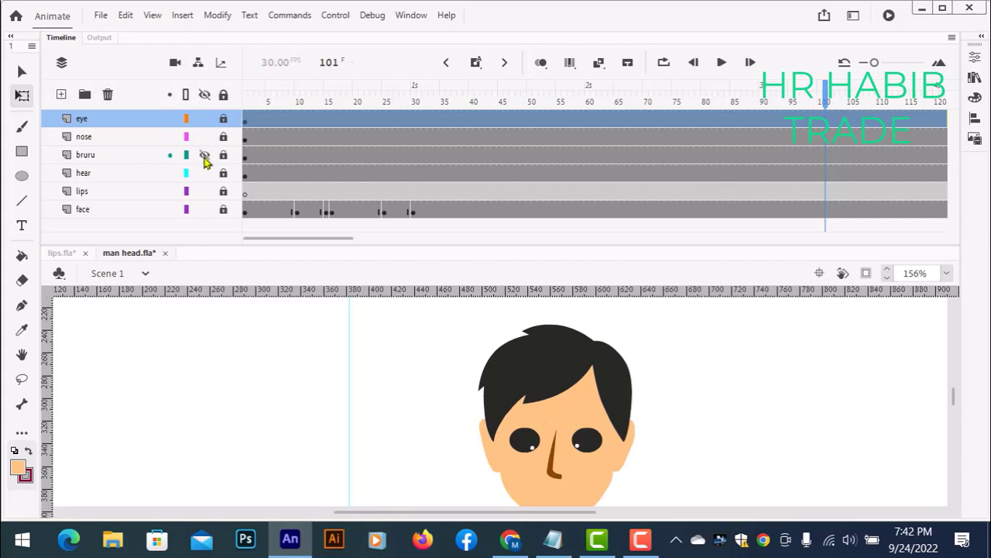
click(205, 158)
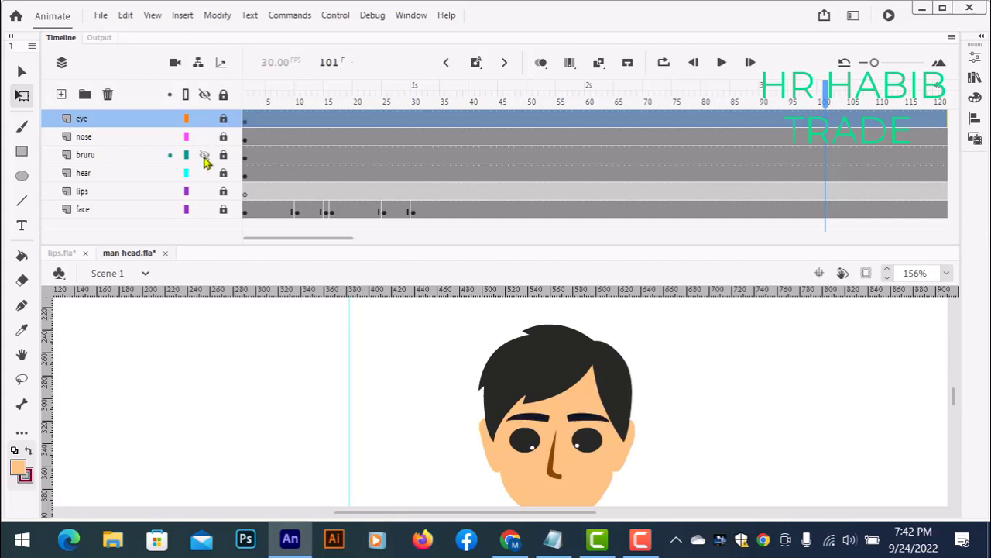
click(205, 157)
click(205, 156)
click(205, 173)
click(205, 174)
click(205, 173)
click(205, 174)
Hide and show the face layer and examine the empty mouth area below the nose.
click(206, 211)
click(206, 211)
click(206, 210)
click(206, 211)
scroll(700, 429, down, 2)
click(597, 433)
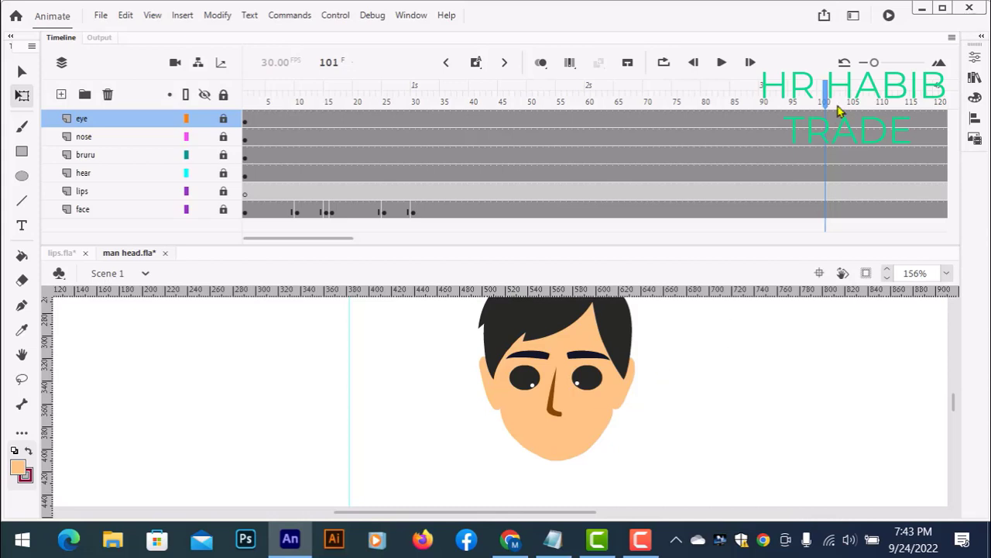
Return the playhead to frame 1 and select the lips layer.
drag(827, 103, 135, 177)
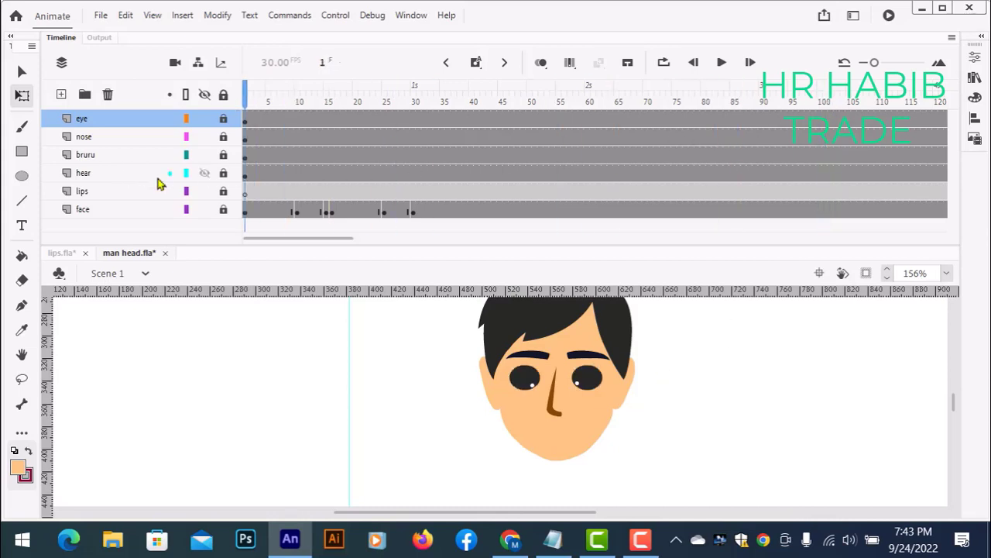
scroll(418, 242, right, 2)
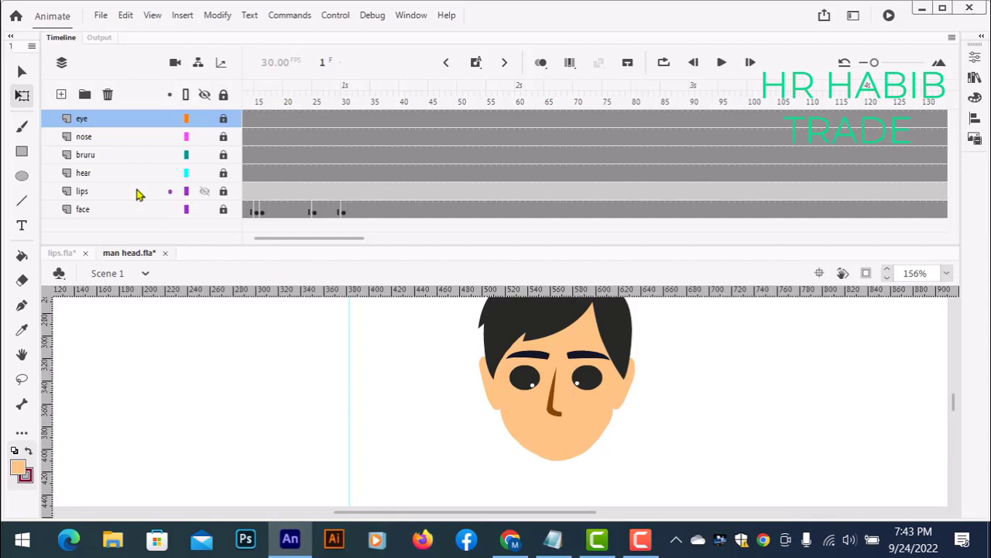
click(97, 195)
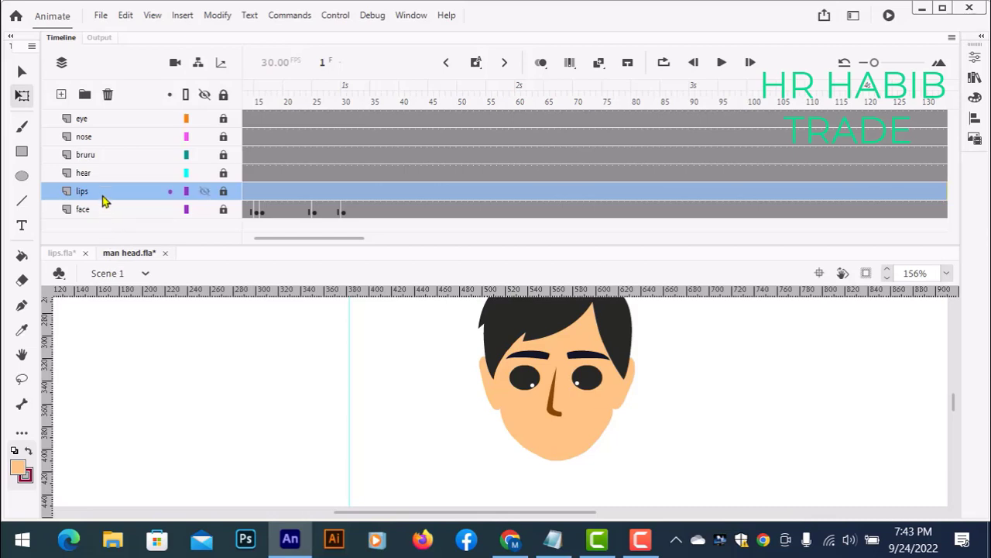
click(562, 440)
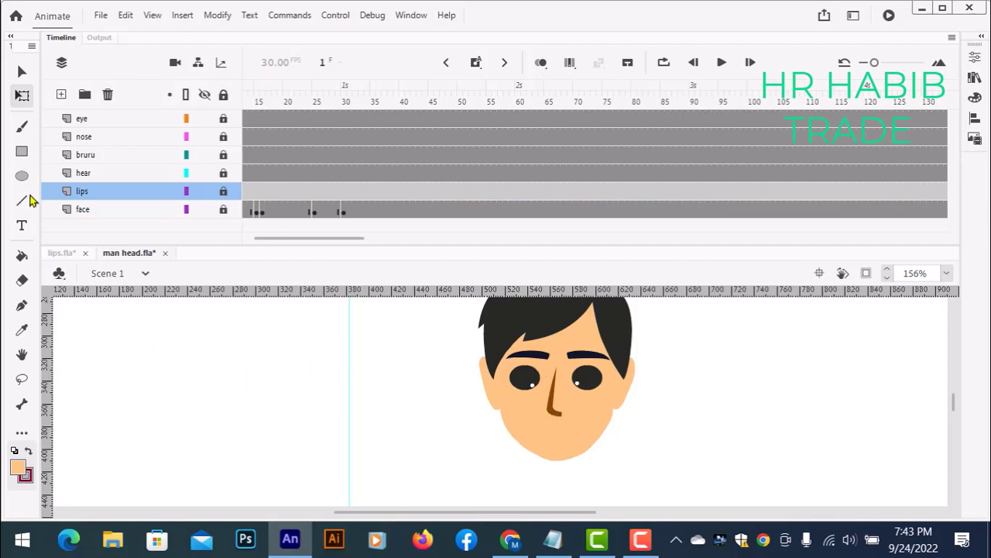
click(22, 128)
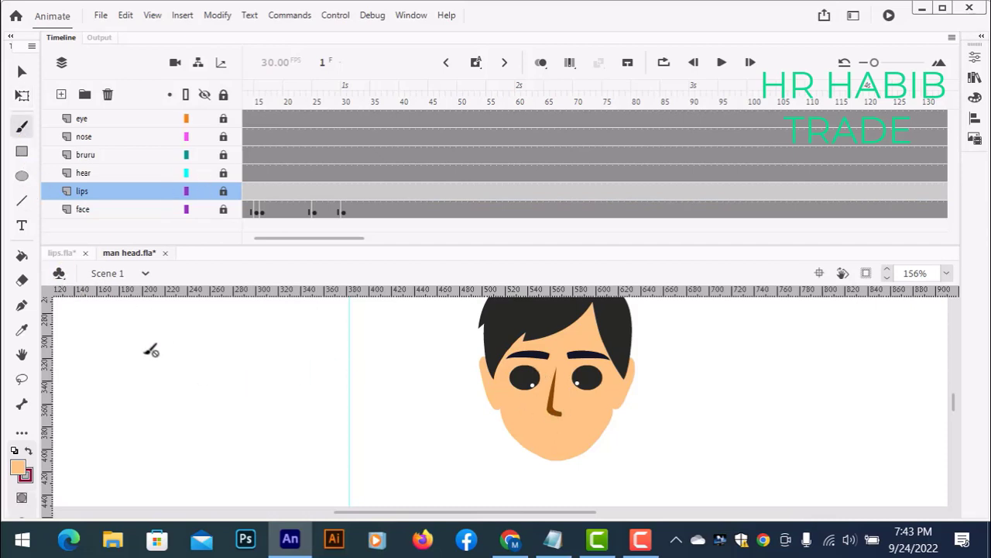
click(149, 364)
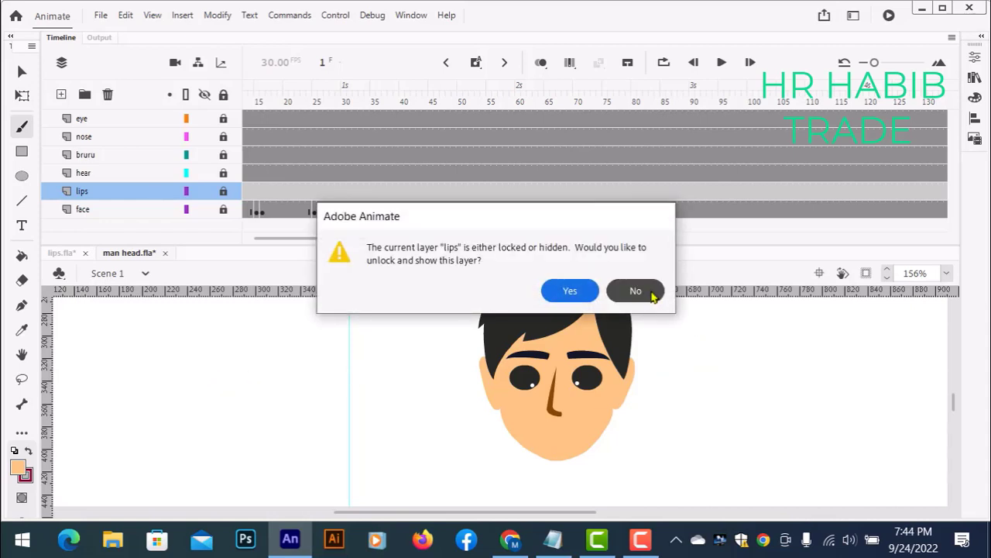
click(651, 290)
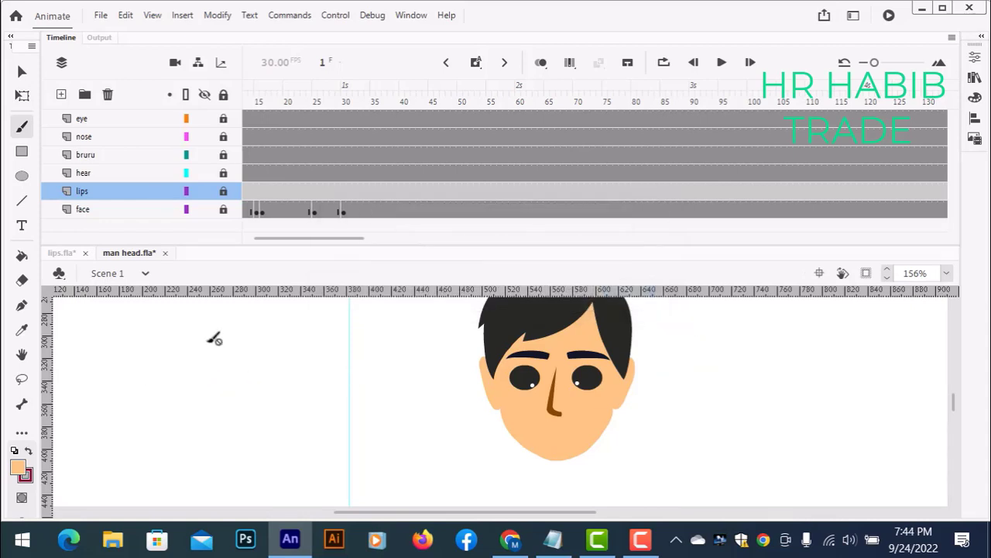
click(21, 199)
click(21, 127)
click(22, 200)
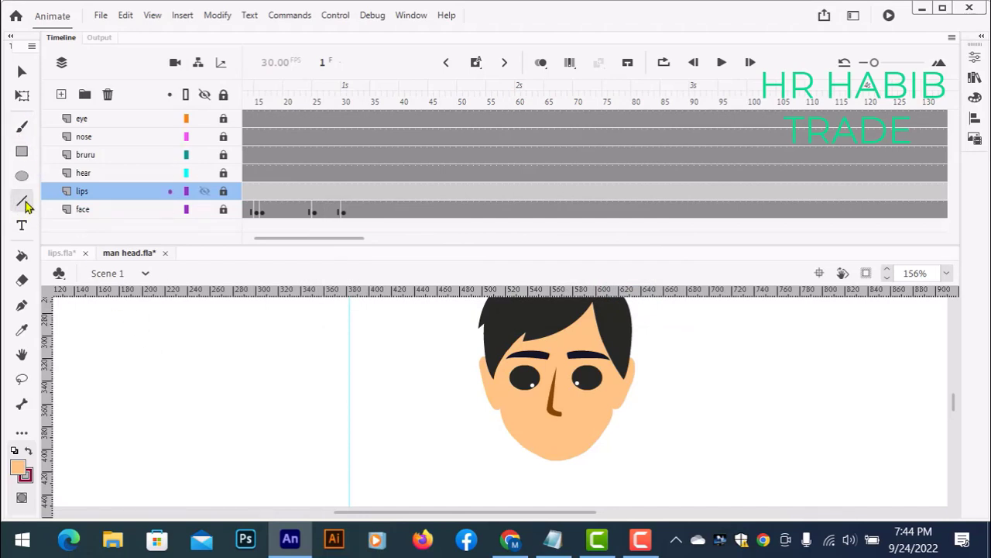
click(21, 70)
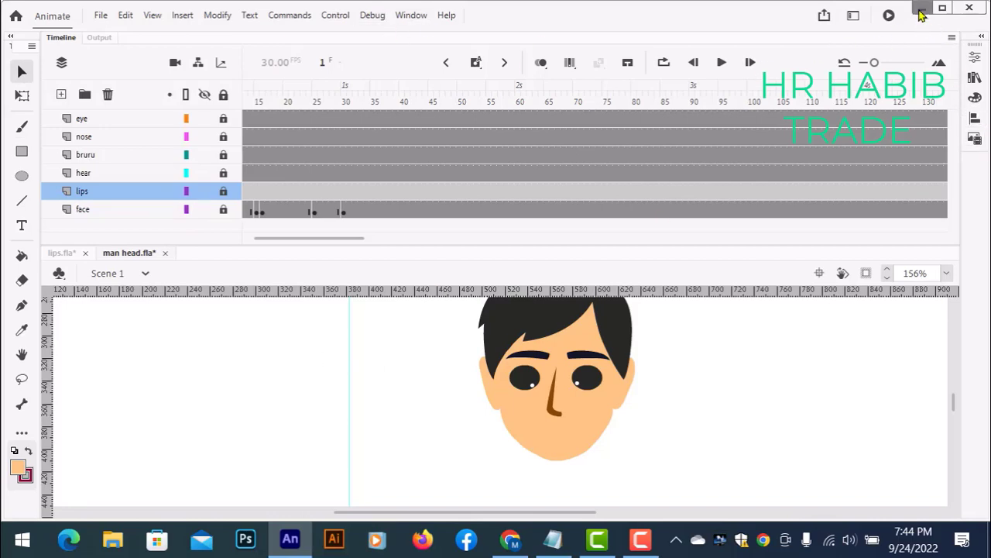
Switch from Animate to Chrome and bring up the Adobe Stock page with the search results for lips.
click(921, 11)
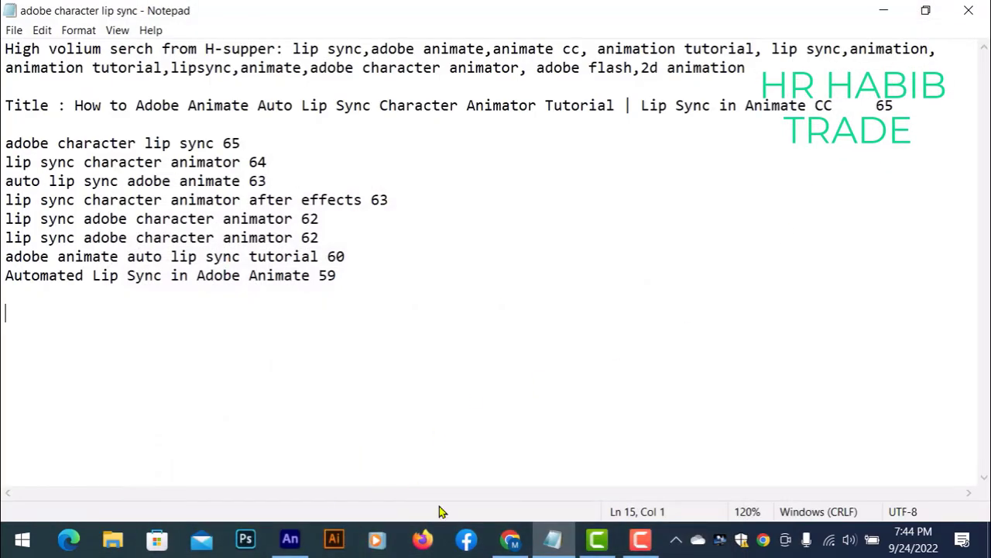
click(504, 546)
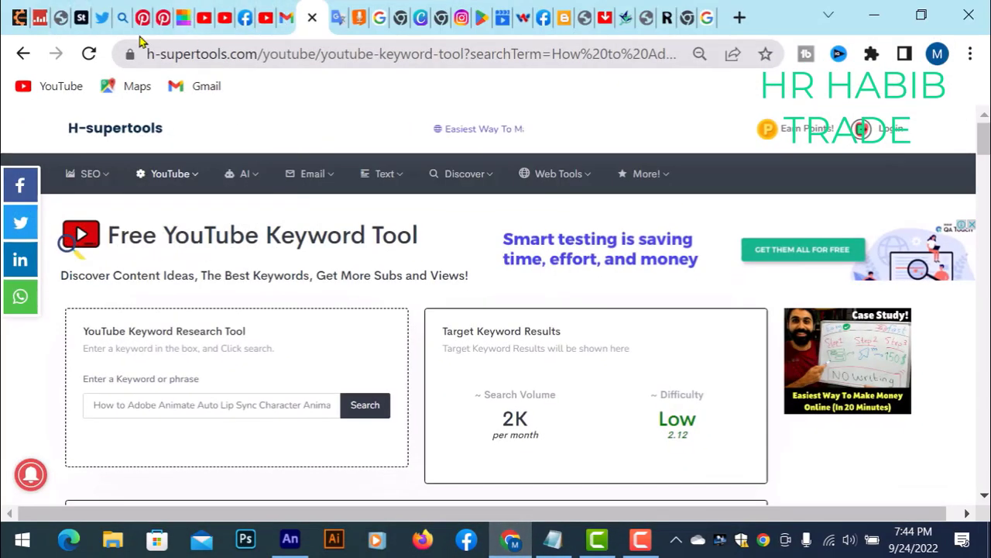
click(89, 53)
click(105, 30)
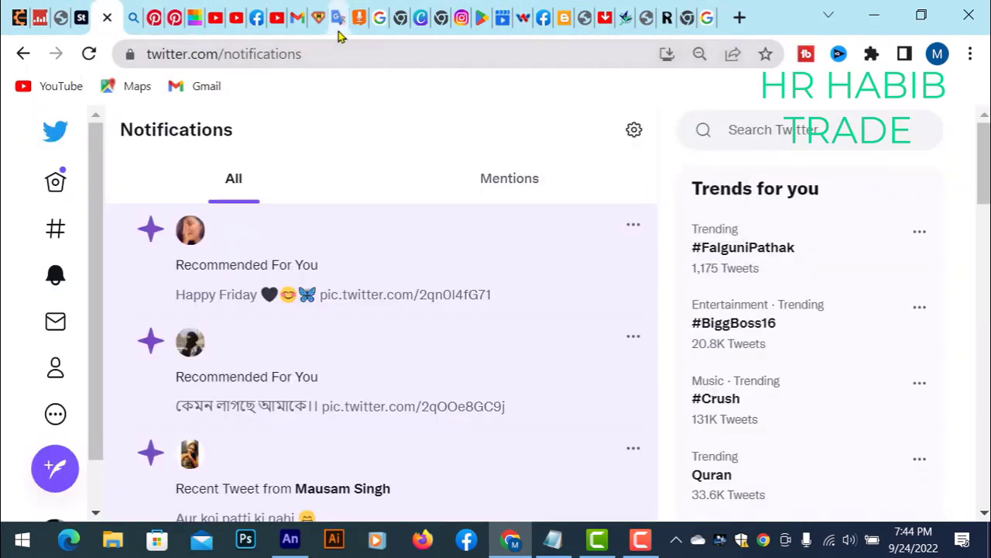
click(132, 19)
key(ctrl+w)
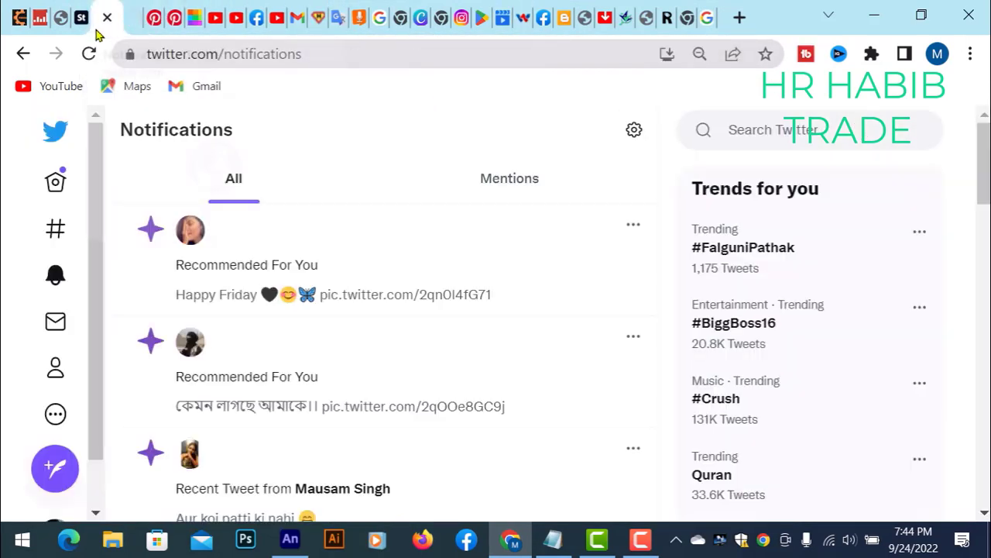
click(83, 29)
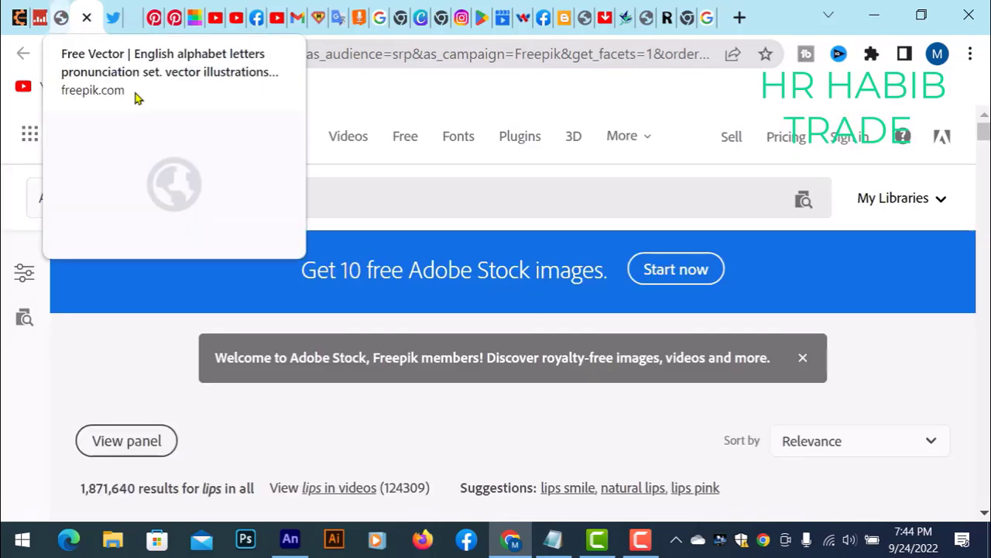
Look through the Adobe Stock lips results for mouth artwork, zooming the page out for a wider overview.
scroll(403, 255, down, 3)
scroll(392, 246, up, 3)
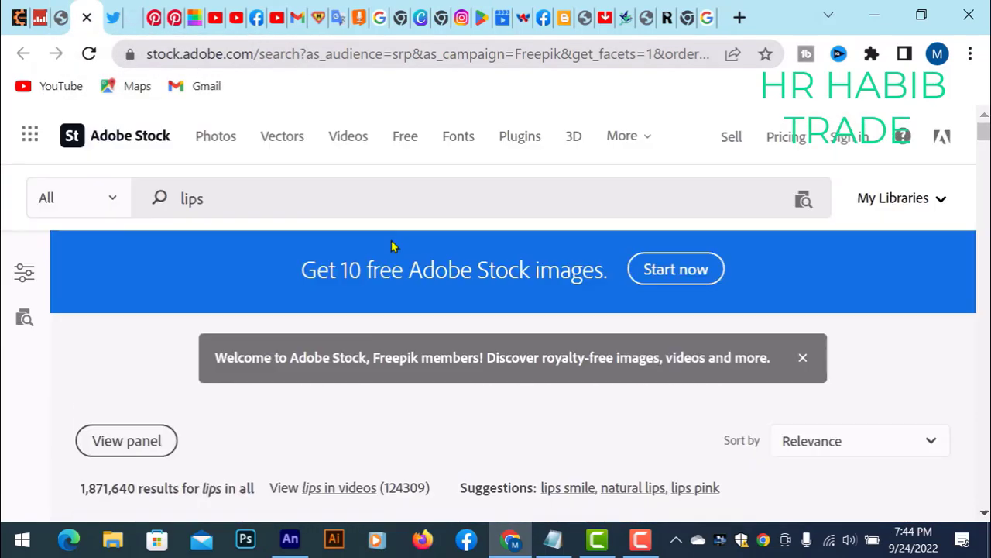
scroll(465, 299, down, 4)
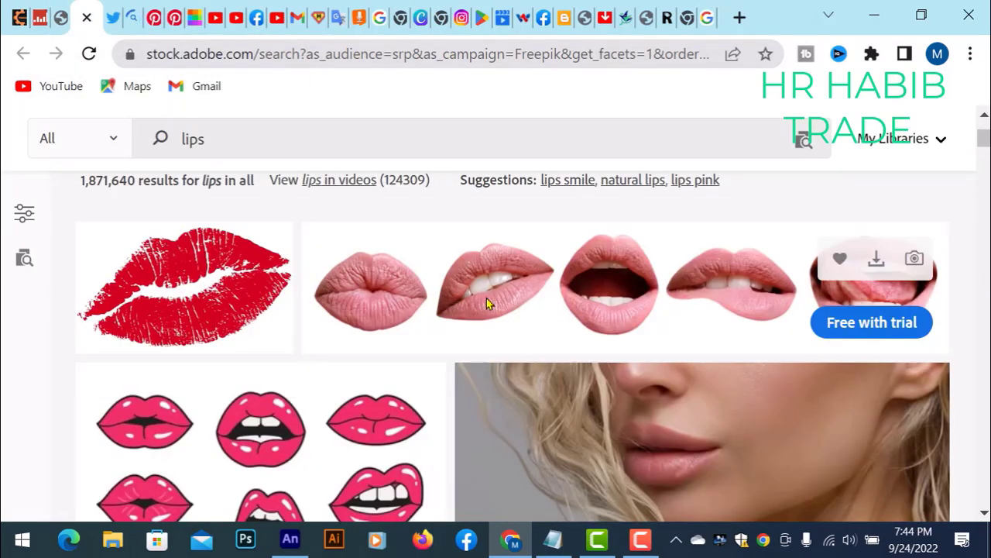
scroll(338, 302, up, 3)
scroll(368, 240, down, 10)
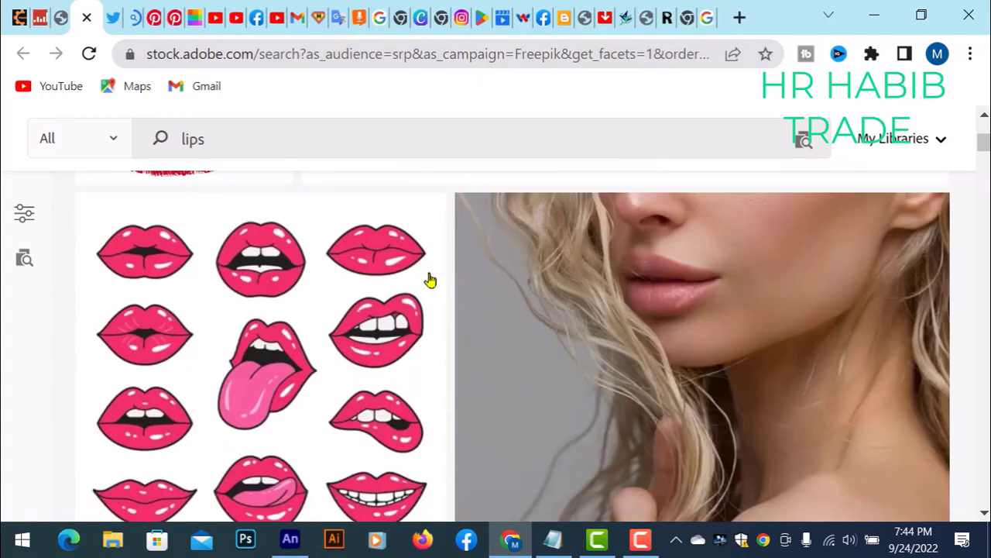
scroll(362, 256, down, 8)
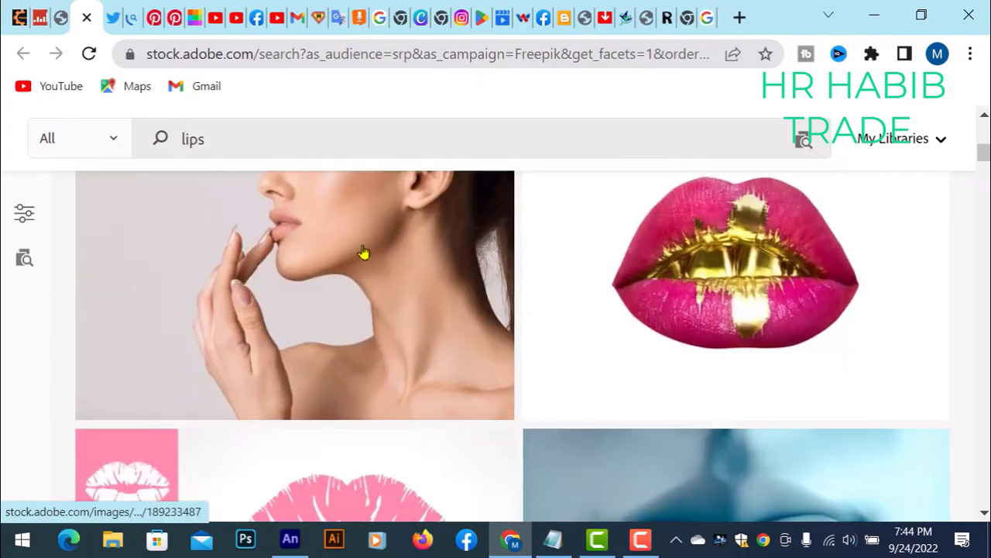
scroll(435, 279, down, 7)
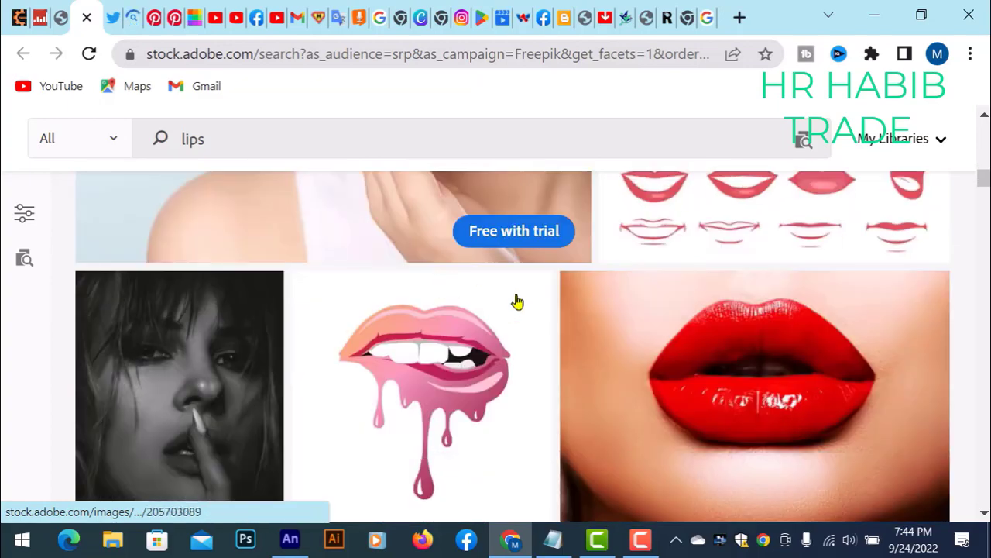
scroll(464, 326, up, 3)
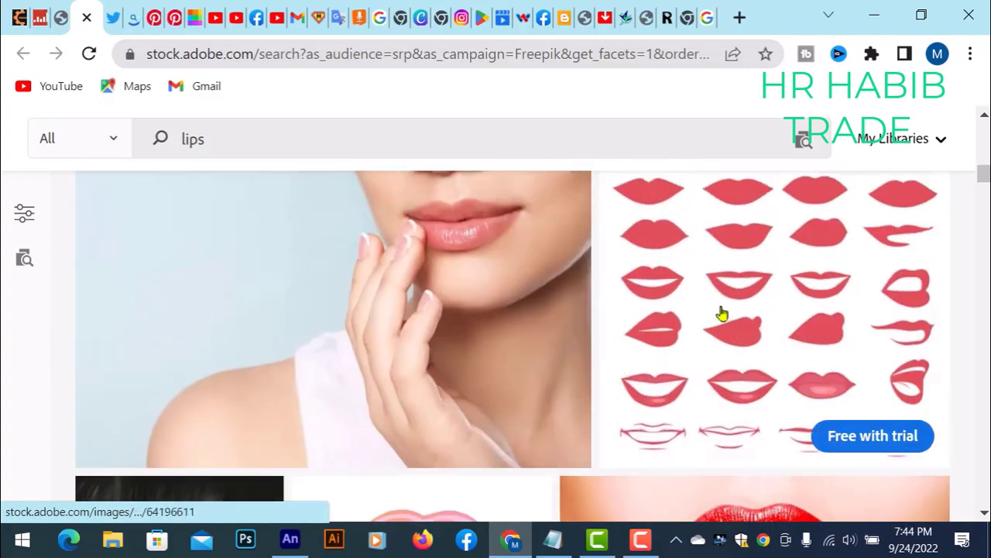
scroll(617, 345, down, 15)
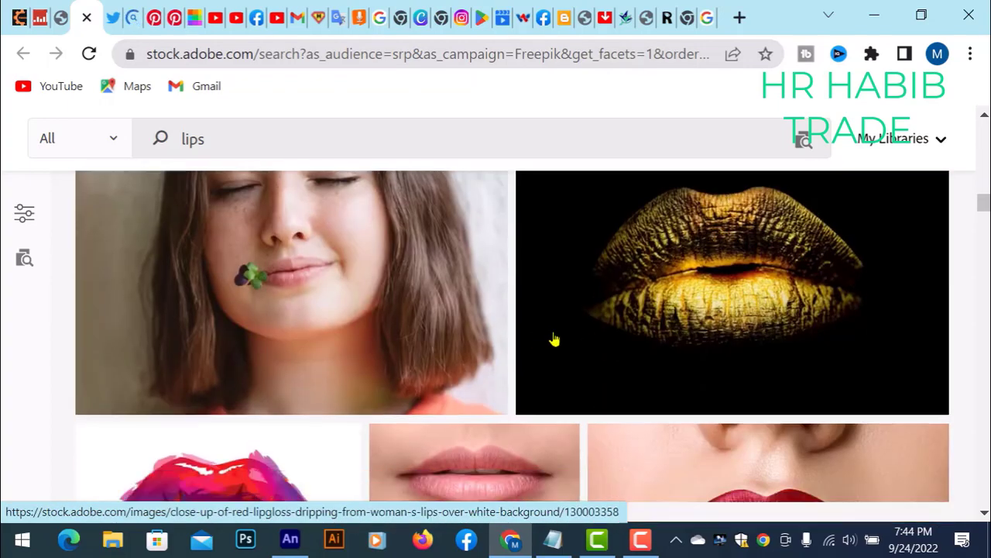
scroll(558, 338, down, 5)
scroll(610, 334, up, 5)
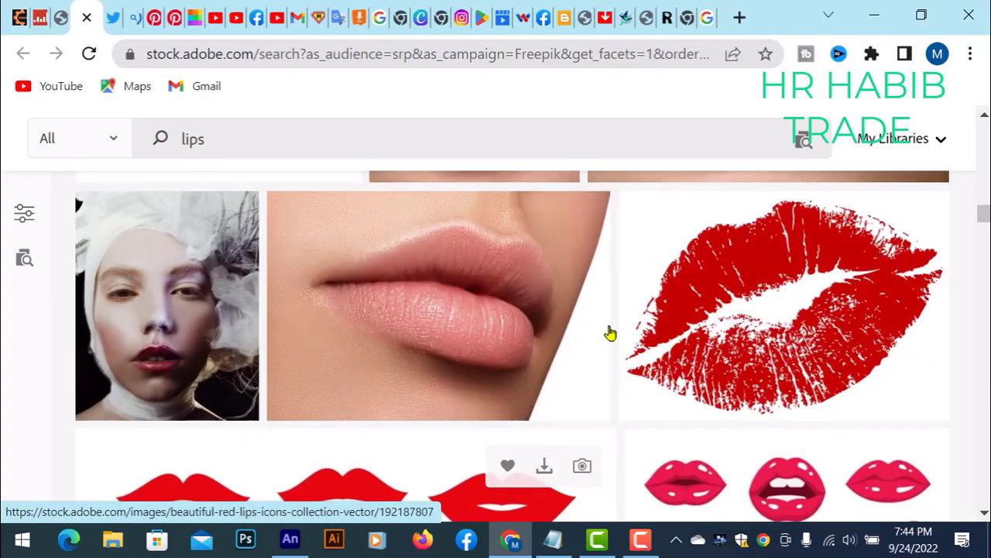
key(ctrl+minus)
key(ctrl+minus)
key(ctrl+minus)
key(ctrl+minus)
scroll(608, 333, down, 4)
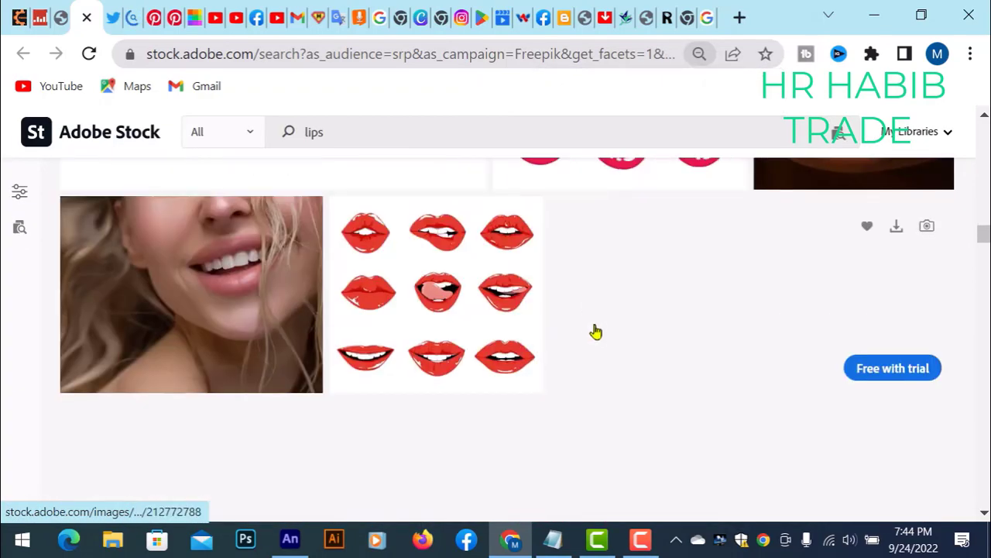
scroll(606, 333, up, 3)
scroll(606, 335, down, 15)
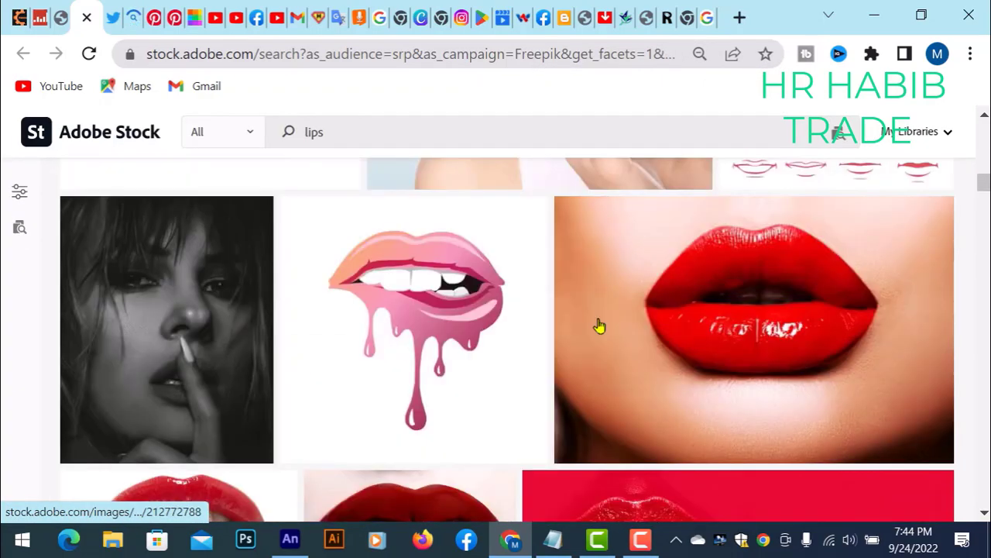
scroll(601, 318, up, 15)
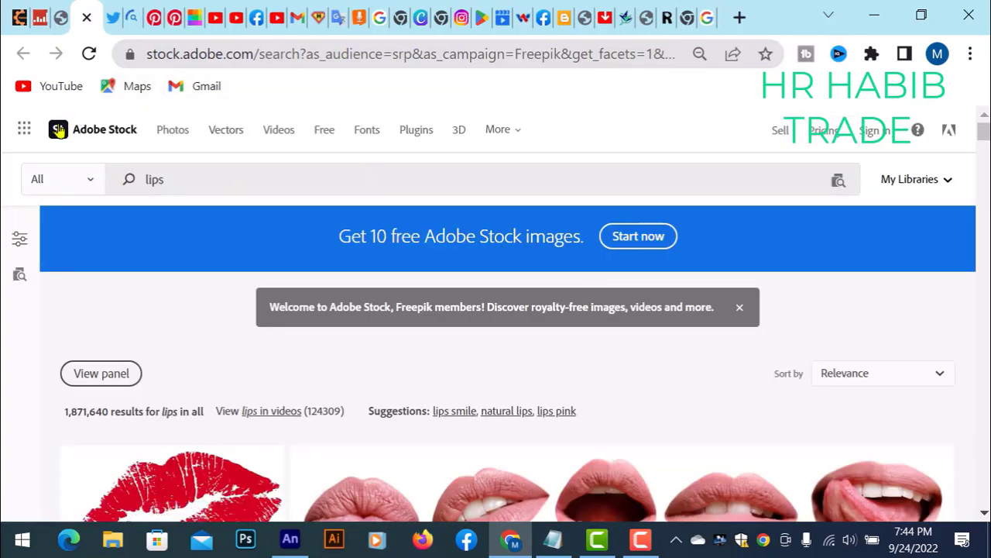
Close the Adobe Stock page and open Freepik's Meta icon vector page in a new browser tab.
click(180, 55)
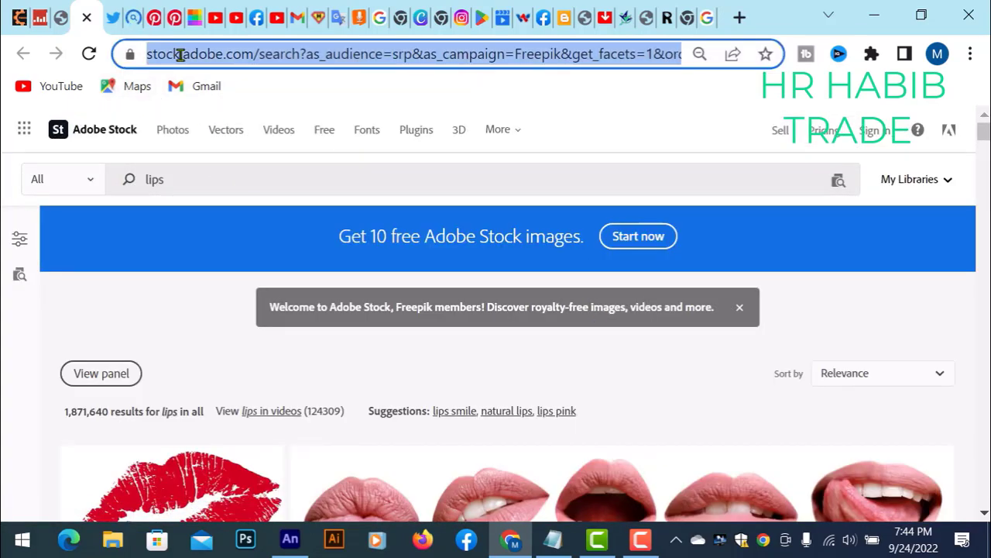
click(87, 19)
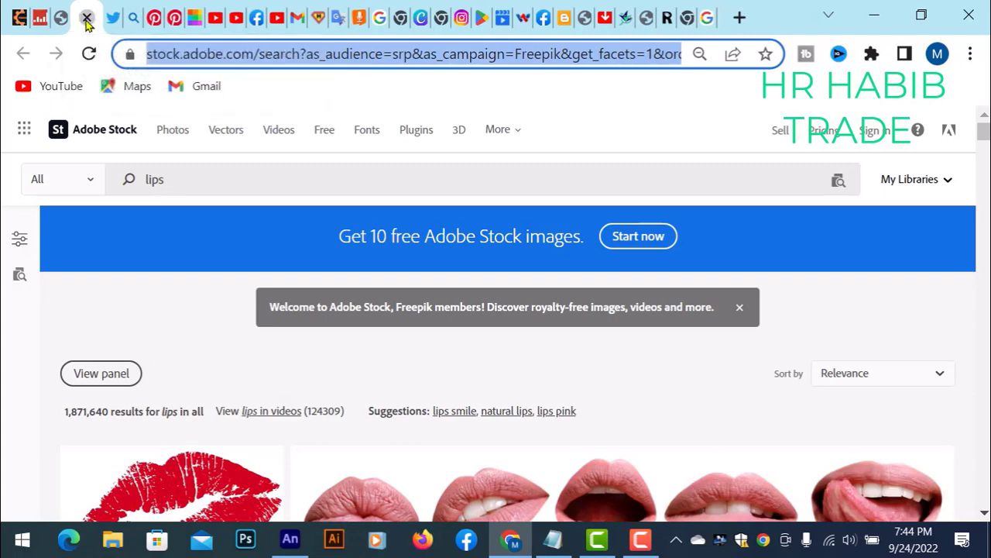
key(ctrl+t)
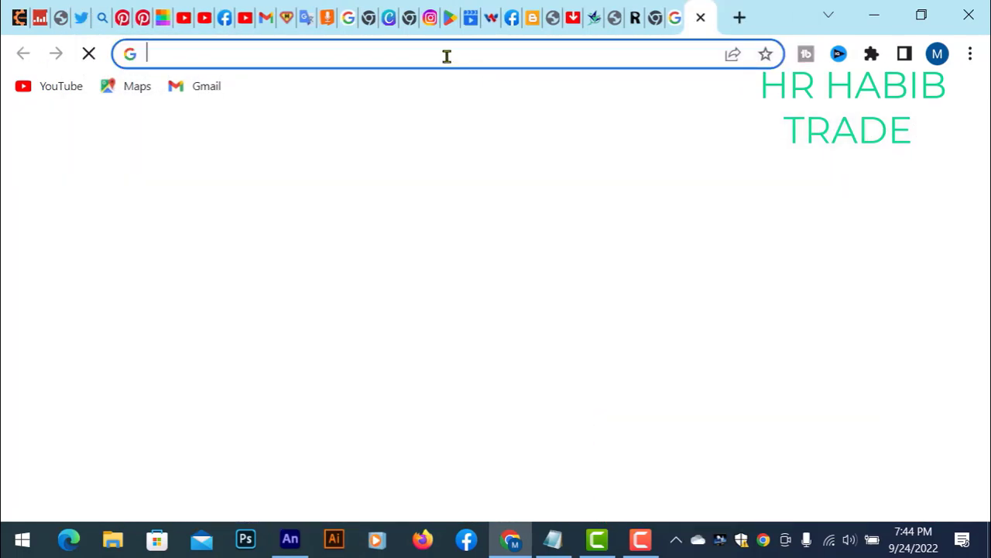
text(f)
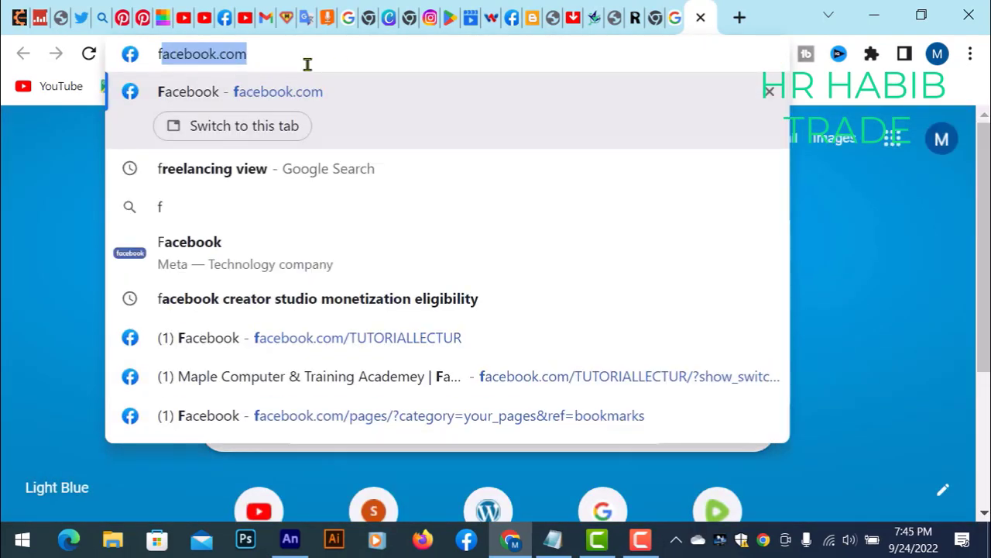
text(ree)
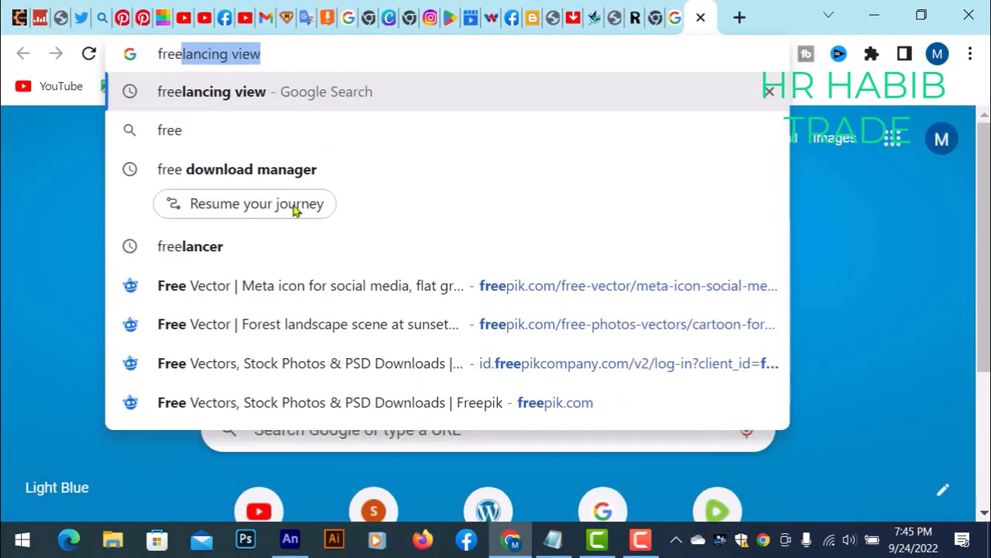
click(189, 296)
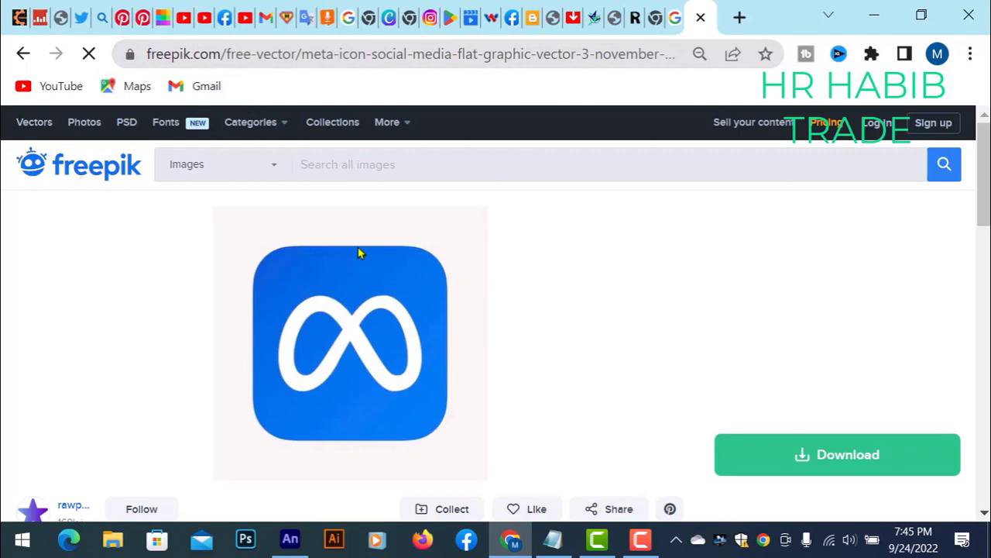
Search Freepik's images for lips.
scroll(494, 406, down, 3)
scroll(392, 410, up, 3)
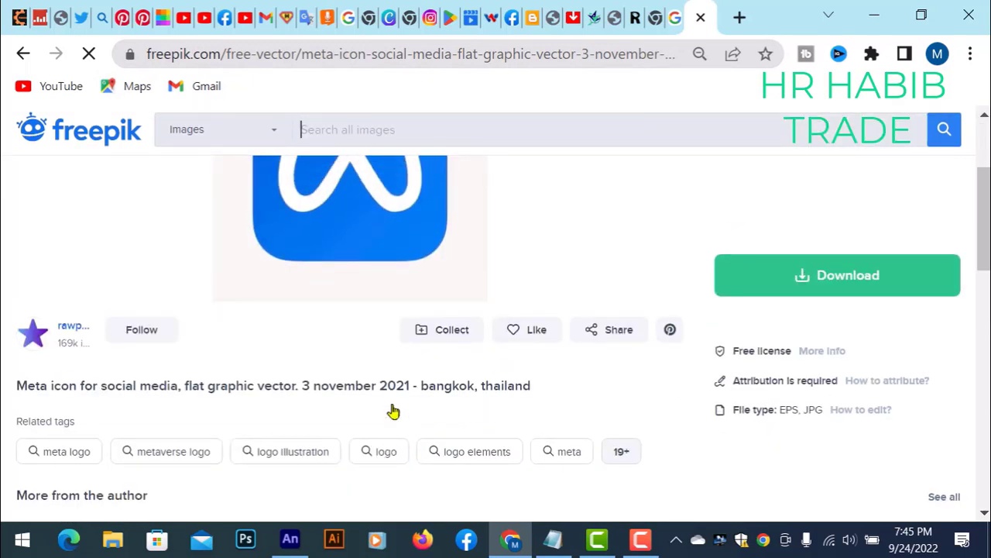
click(380, 156)
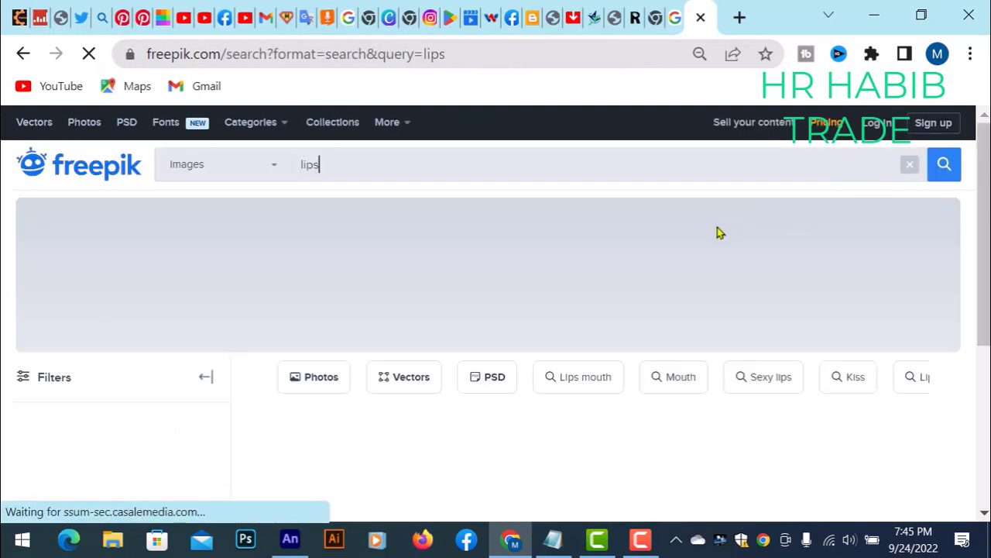
Examine the Freepik lips results for mouth sets that show different pronunciation shapes.
scroll(658, 244, down, 1)
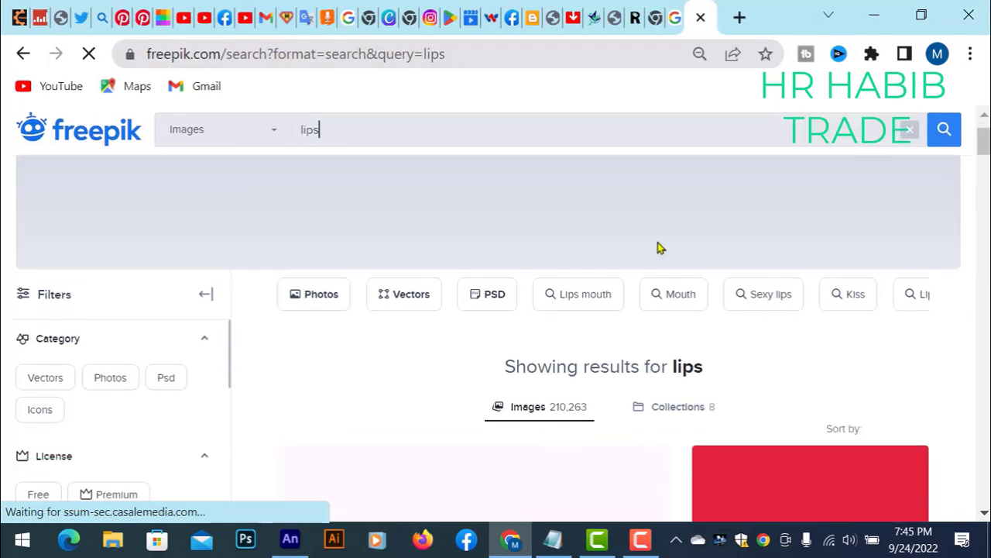
scroll(524, 351, down, 3)
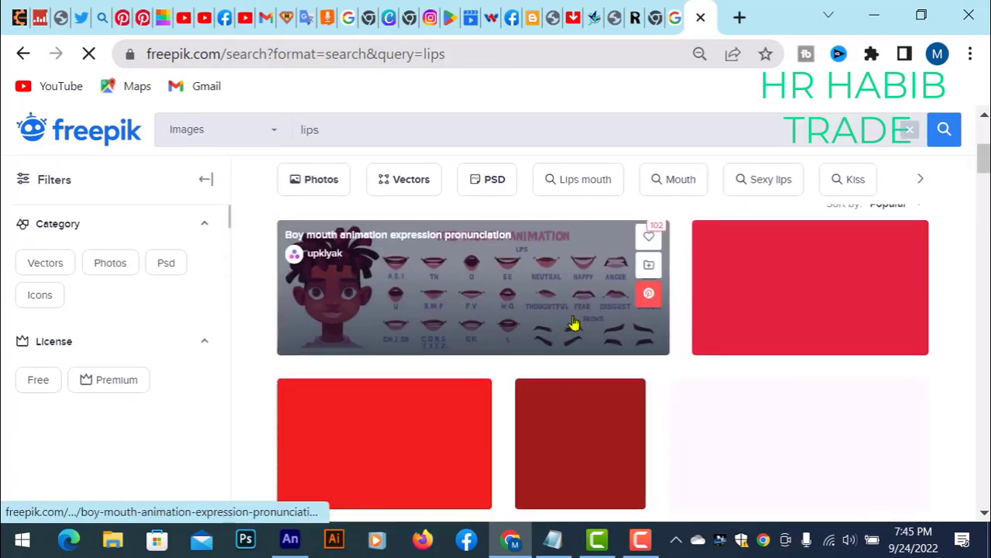
scroll(695, 345, up, 2)
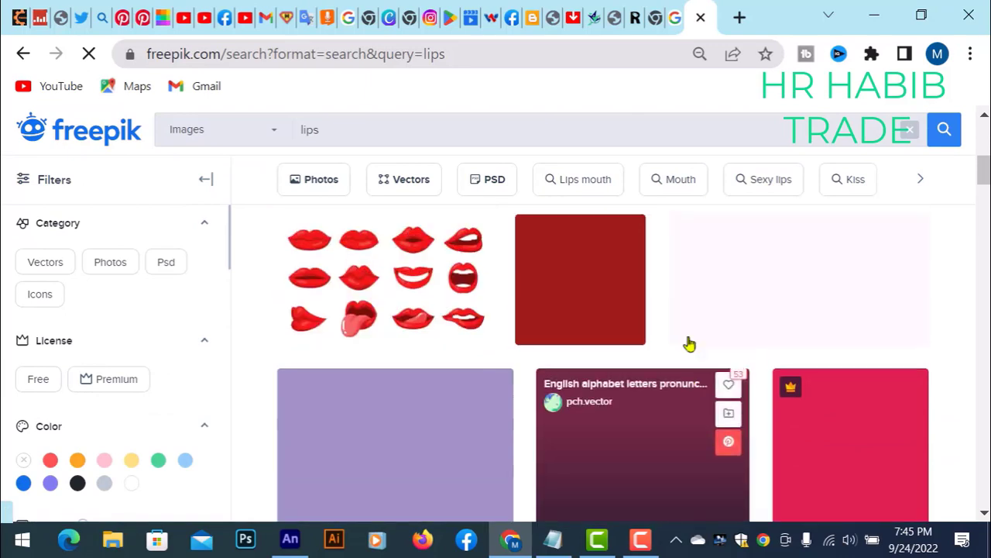
scroll(659, 354, down, 1)
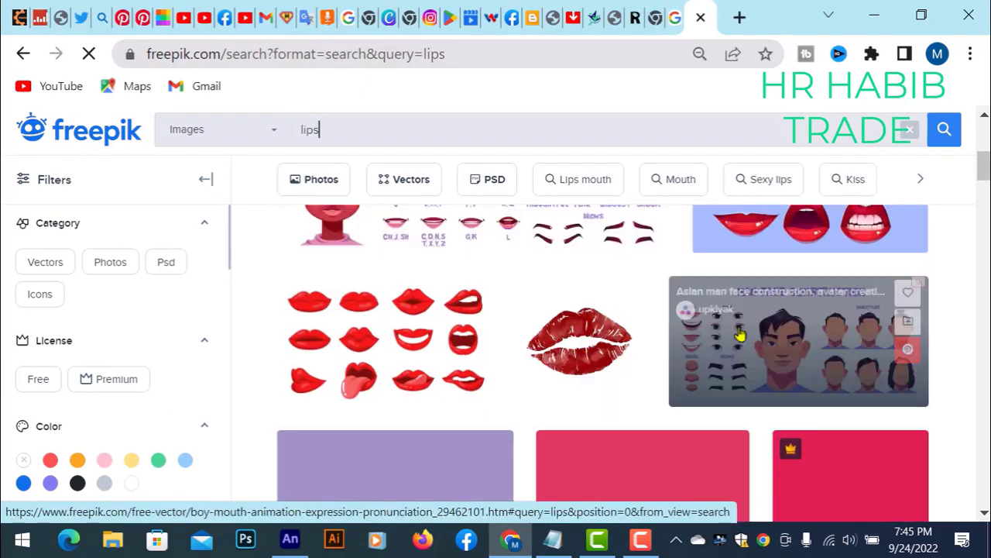
scroll(625, 329, down, 2)
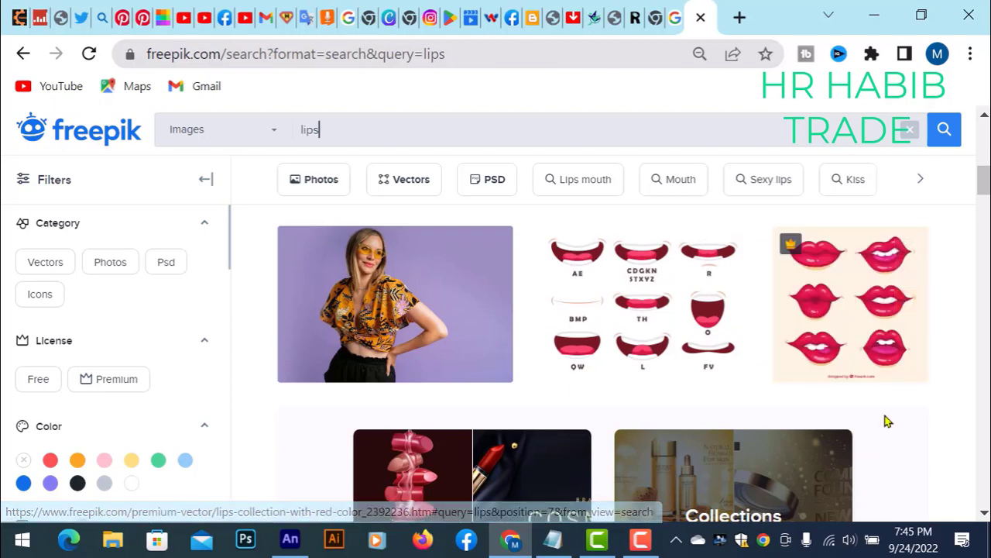
scroll(897, 393, down, 5)
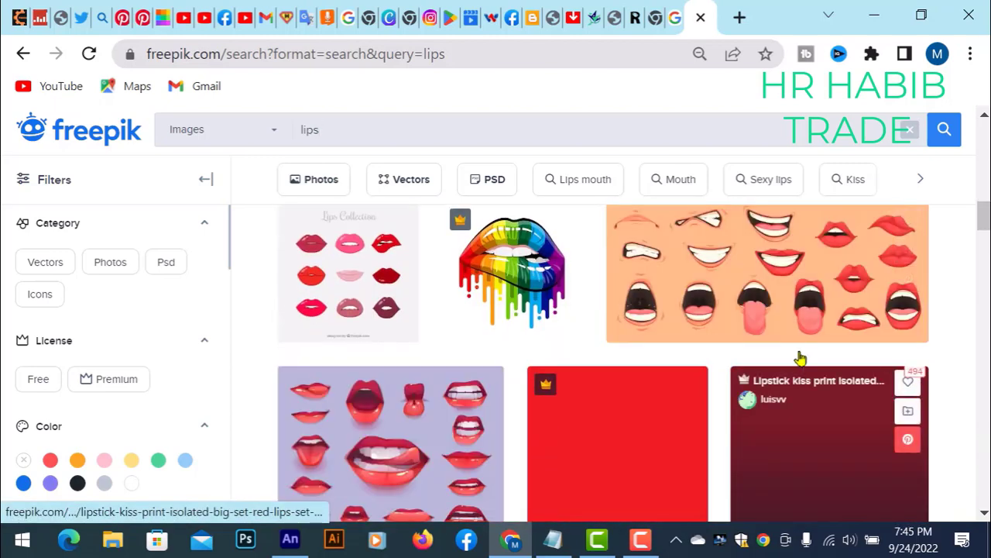
scroll(797, 354, up, 2)
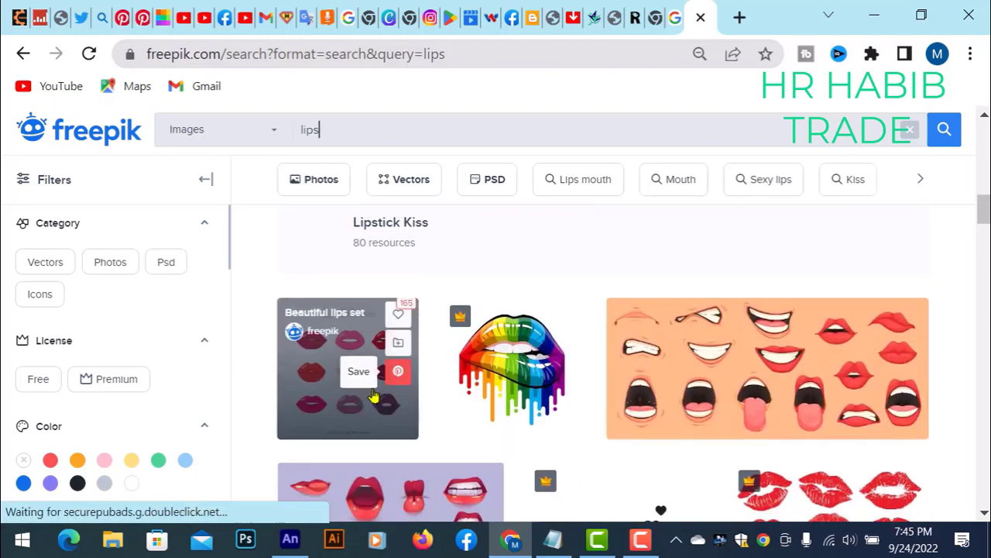
scroll(692, 361, down, 4)
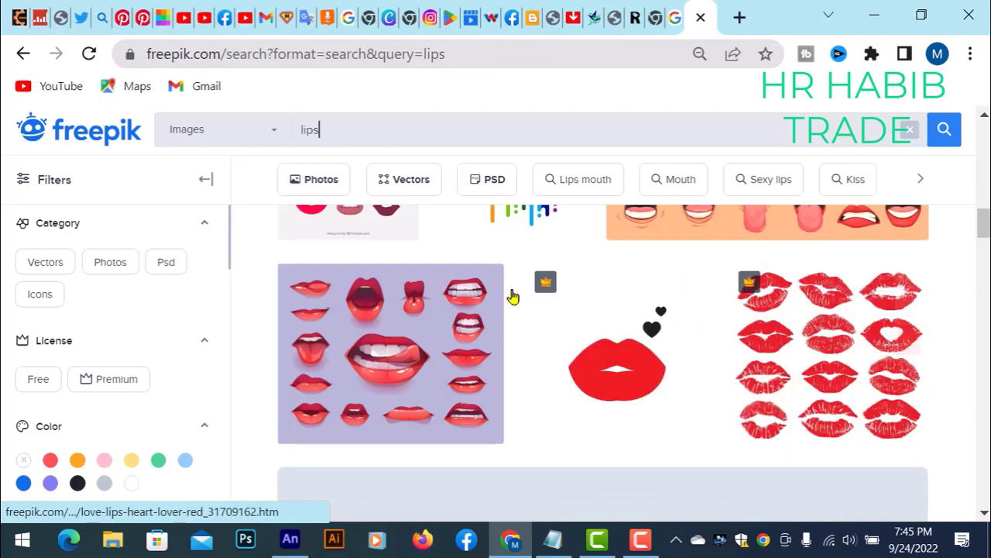
scroll(434, 364, down, 2)
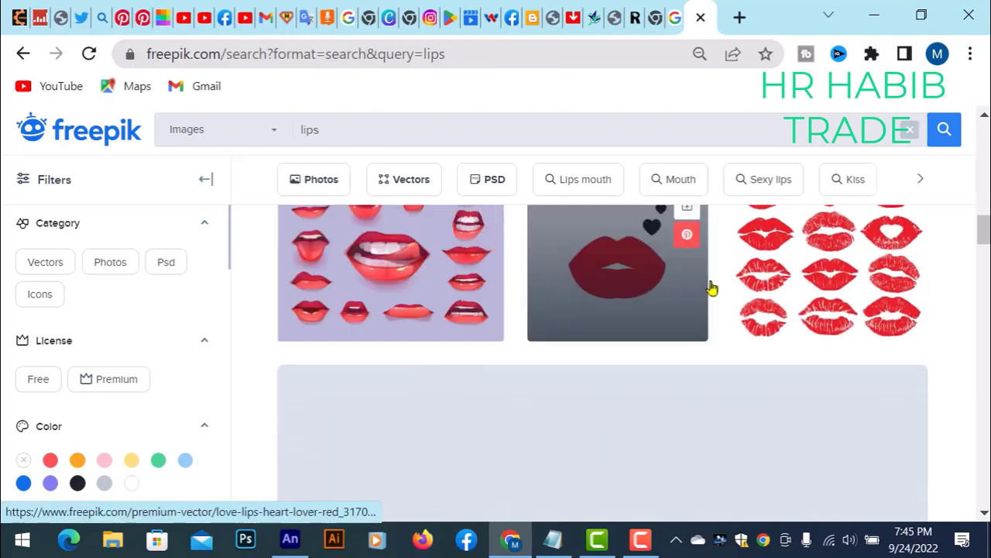
Open the English alphabet letters pronunciation set, the free vector by pch.vector, from the Freepik results.
scroll(791, 361, up, 4)
scroll(791, 400, up, 9)
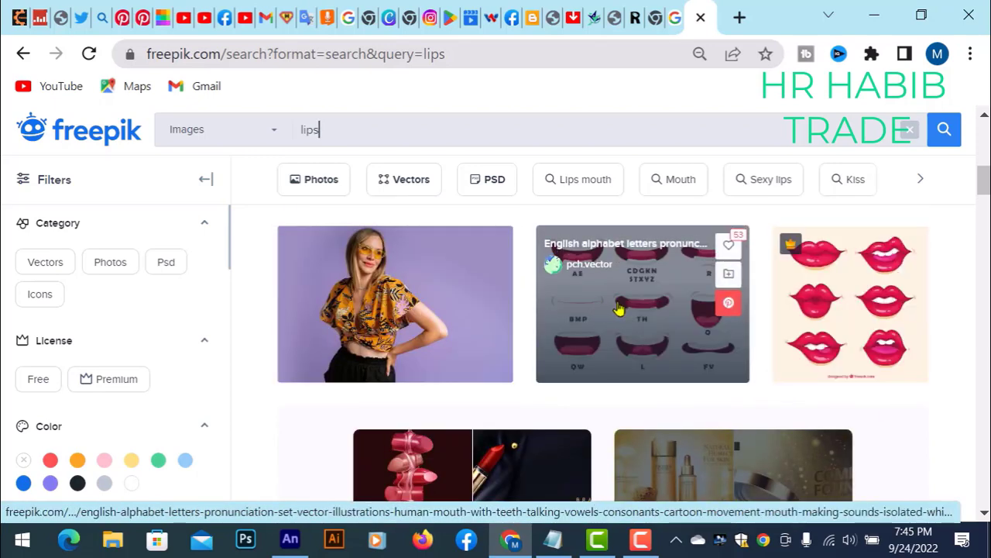
click(619, 308)
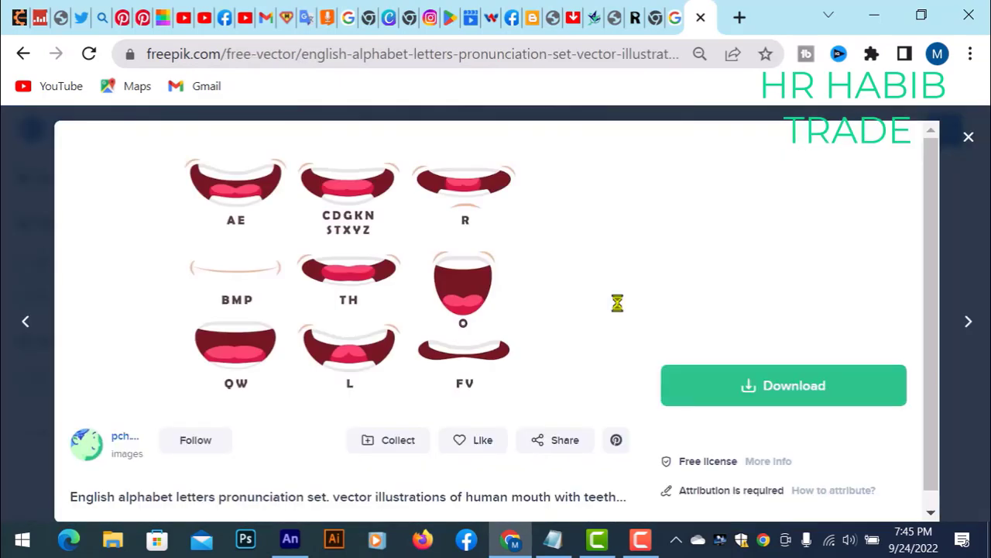
Download the English alphabet letters pronunciation set from Freepik, dismiss the premium discount offer, and open the downloaded zip archive.
scroll(465, 267, down, 2)
scroll(398, 331, up, 2)
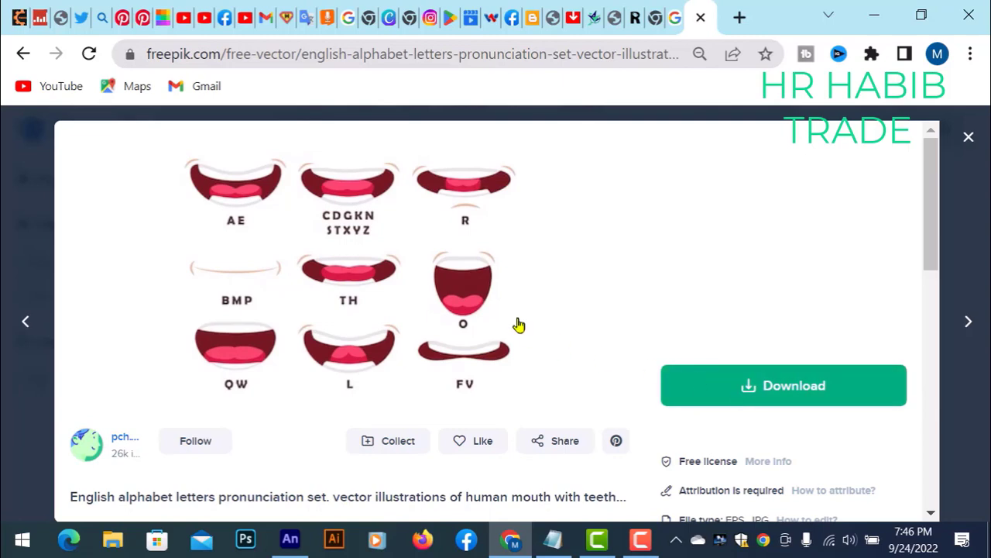
scroll(695, 318, down, 4)
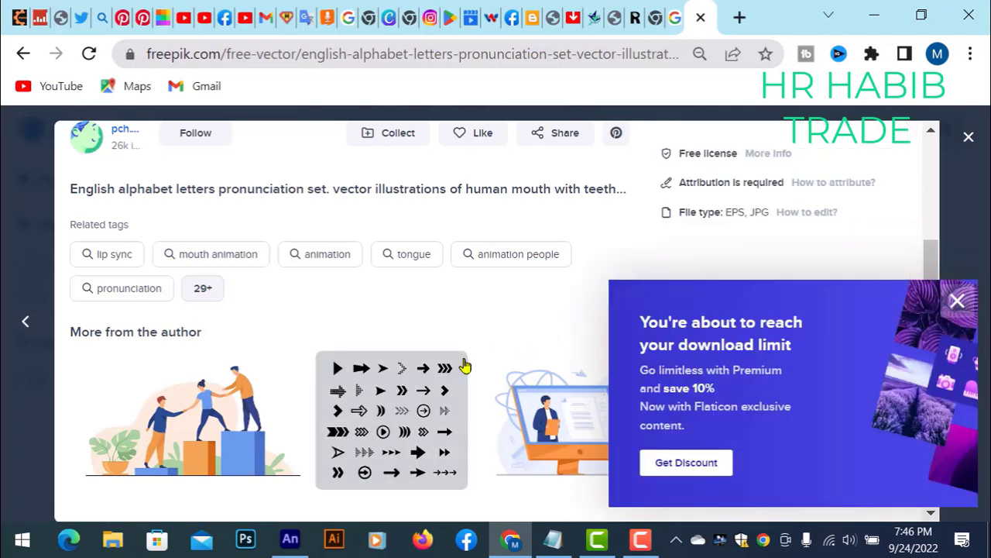
click(957, 307)
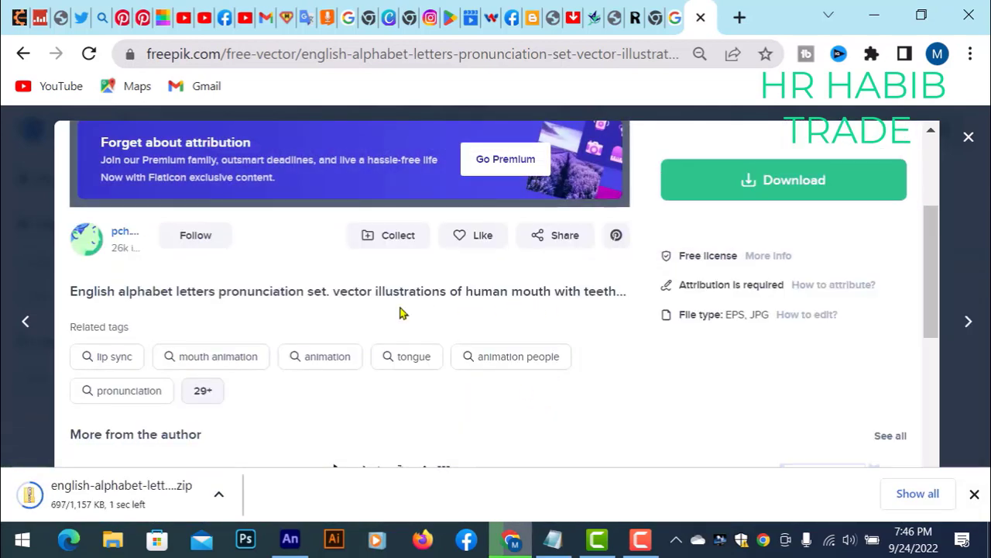
scroll(502, 363, down, 2)
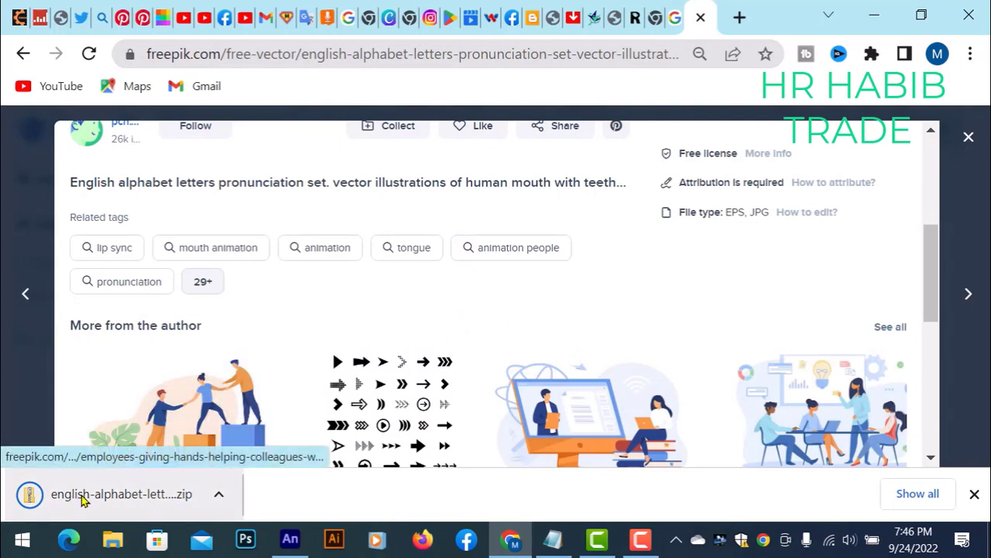
right_click(137, 499)
click(234, 386)
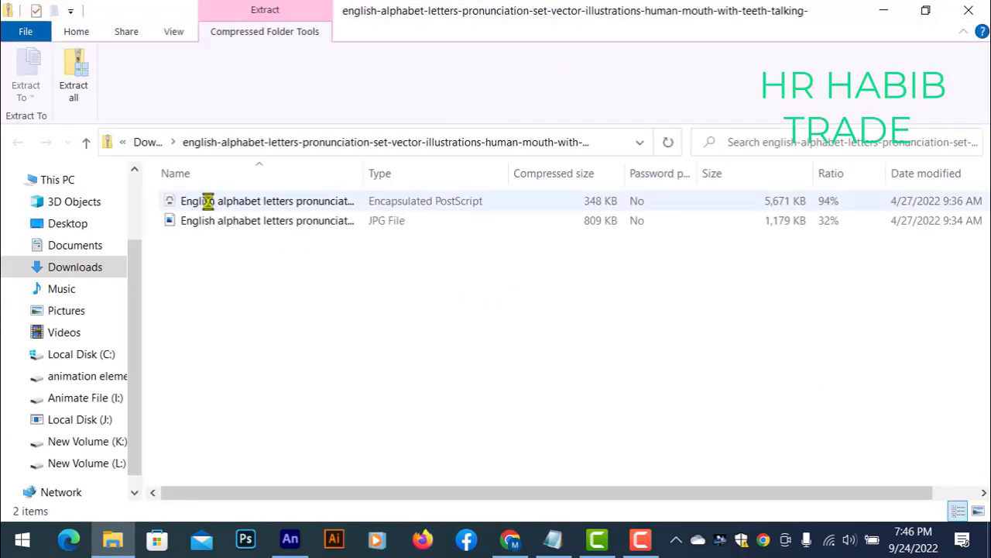
Inspect the properties of the archive's Encapsulated PostScript file, English alphabet letters pronunciation set.eps.
click(326, 203)
key(shift+F10)
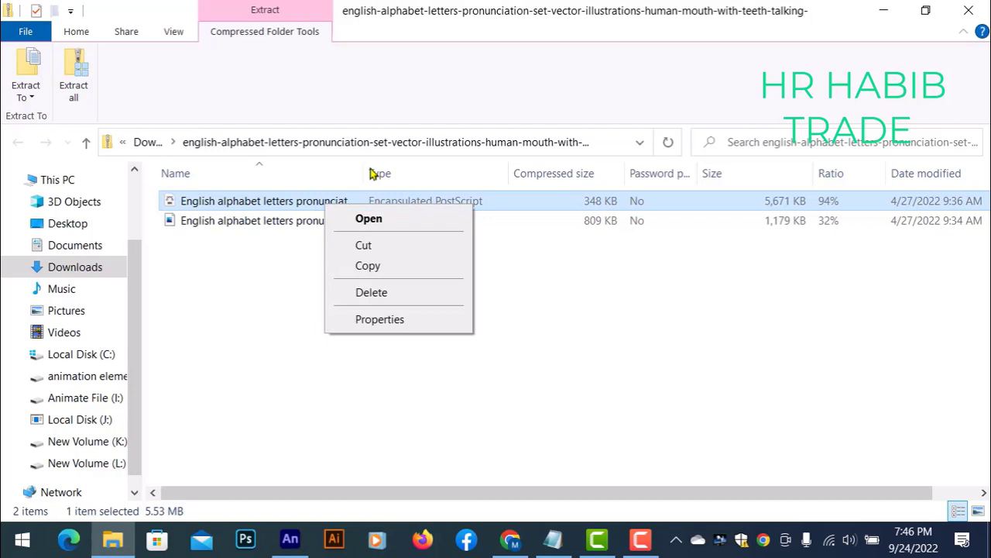
right_click(234, 204)
click(316, 317)
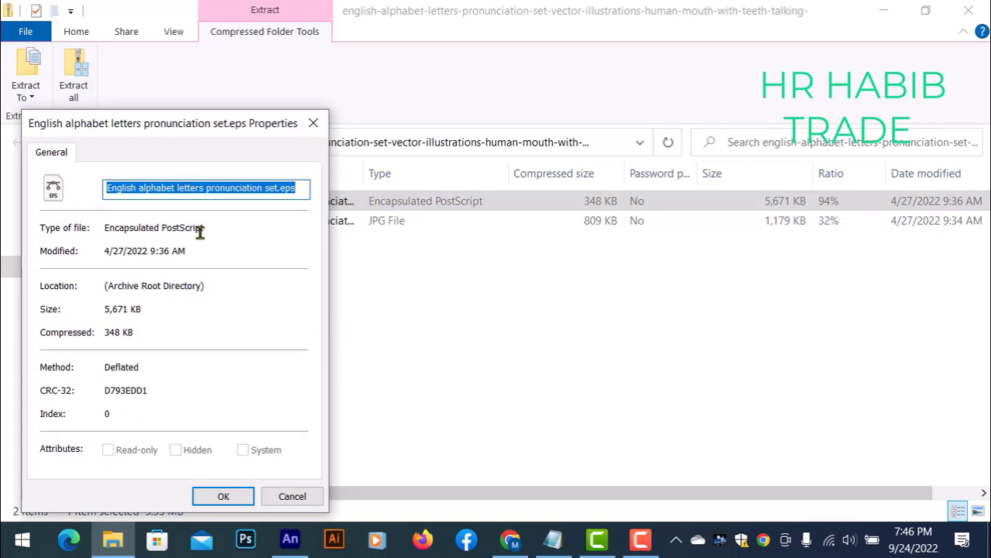
click(296, 189)
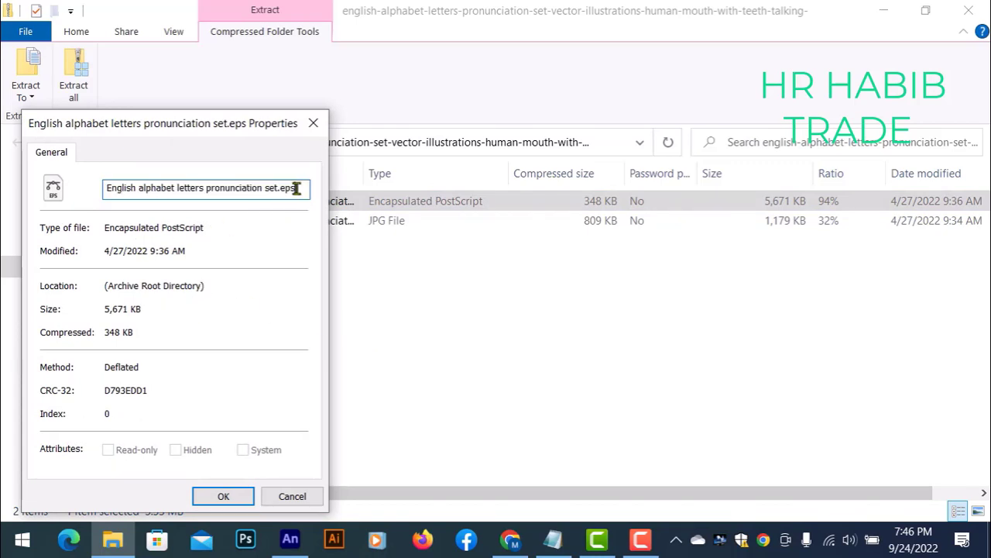
click(313, 122)
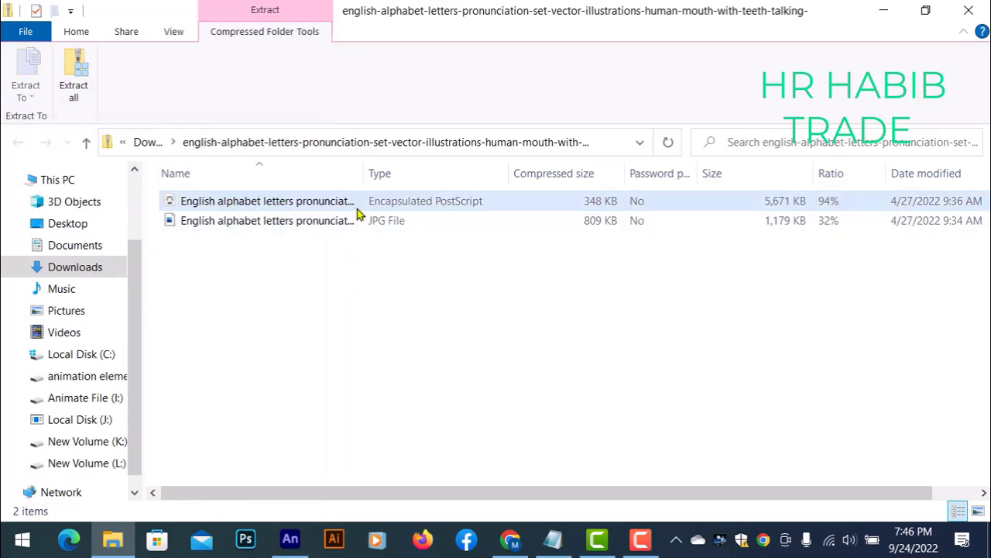
Close the zip archive window and switch to the lips.fla document in Adobe Animate.
click(241, 223)
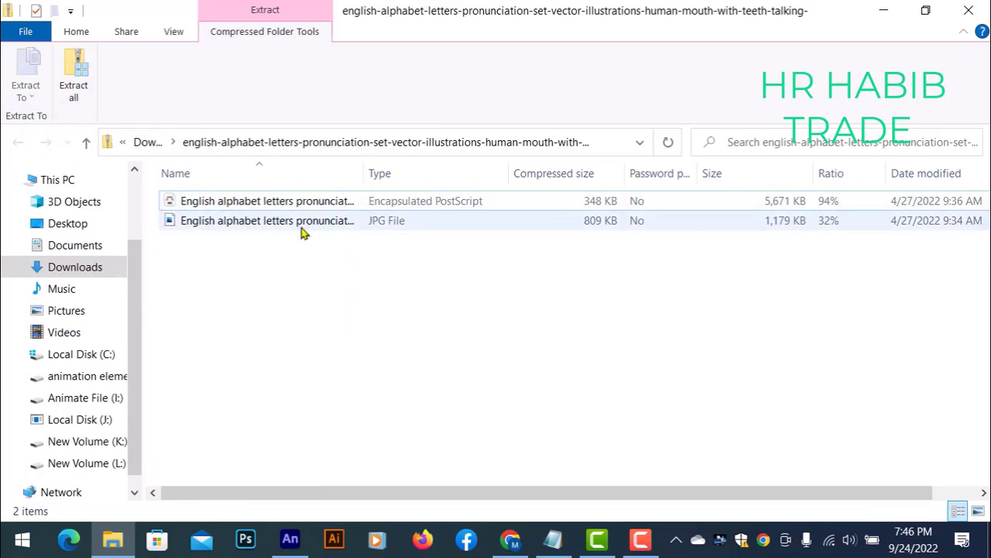
click(447, 203)
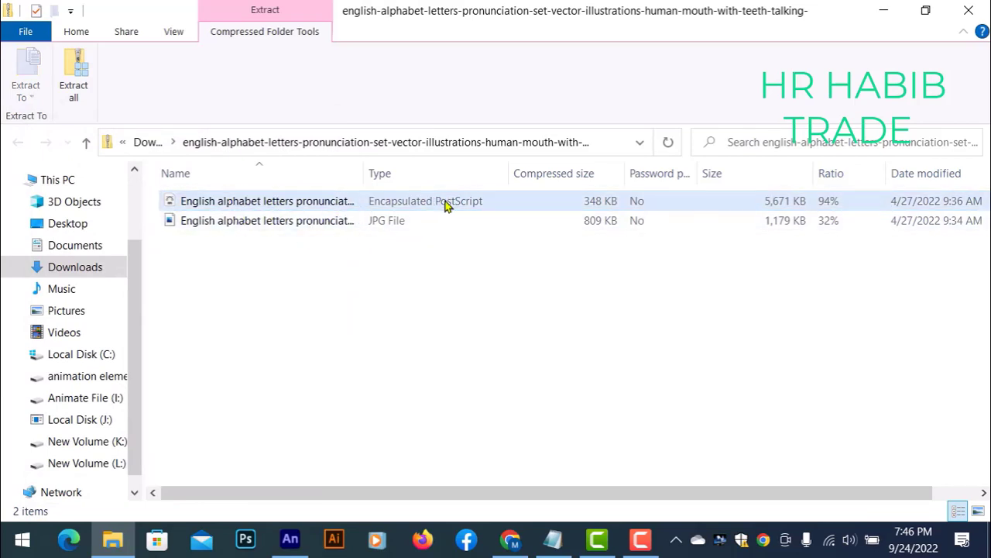
click(968, 11)
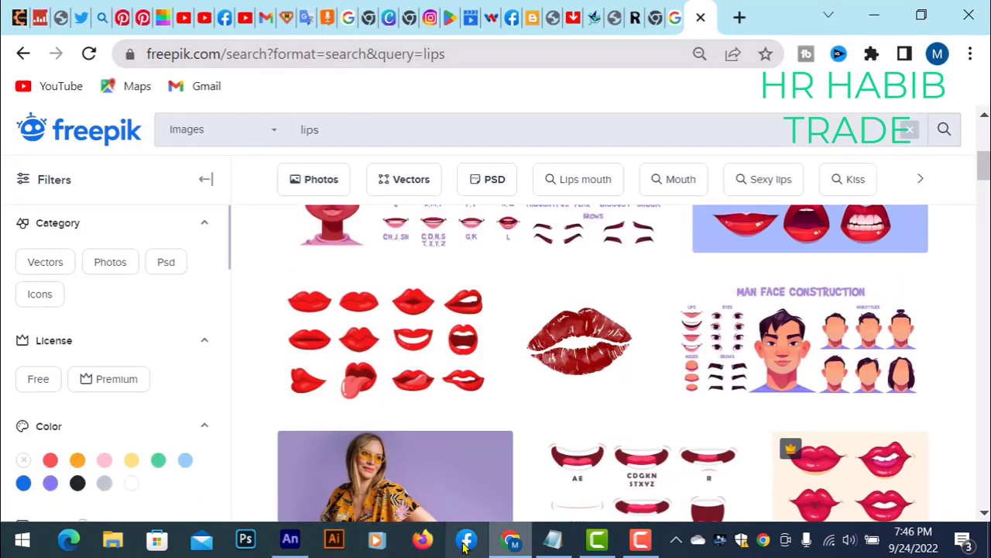
click(290, 540)
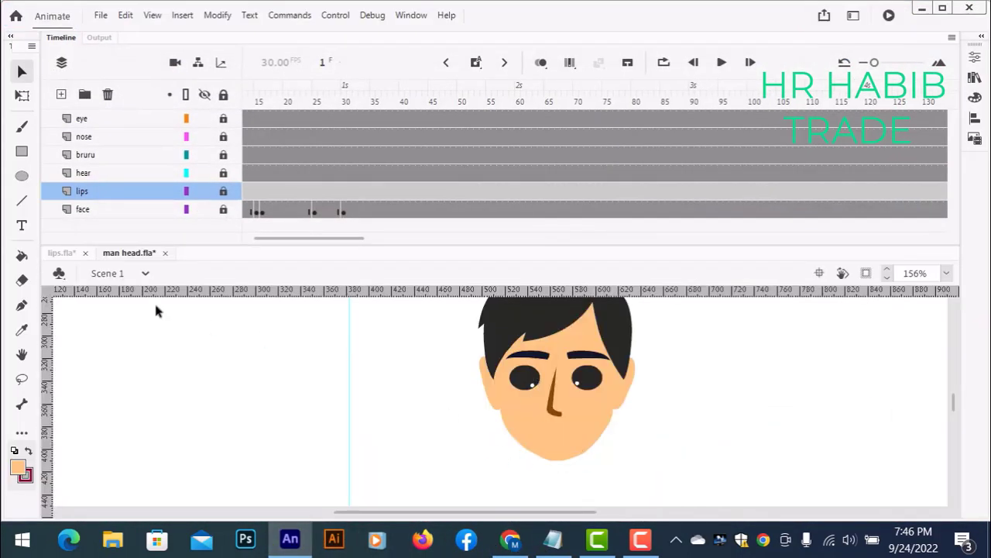
click(64, 254)
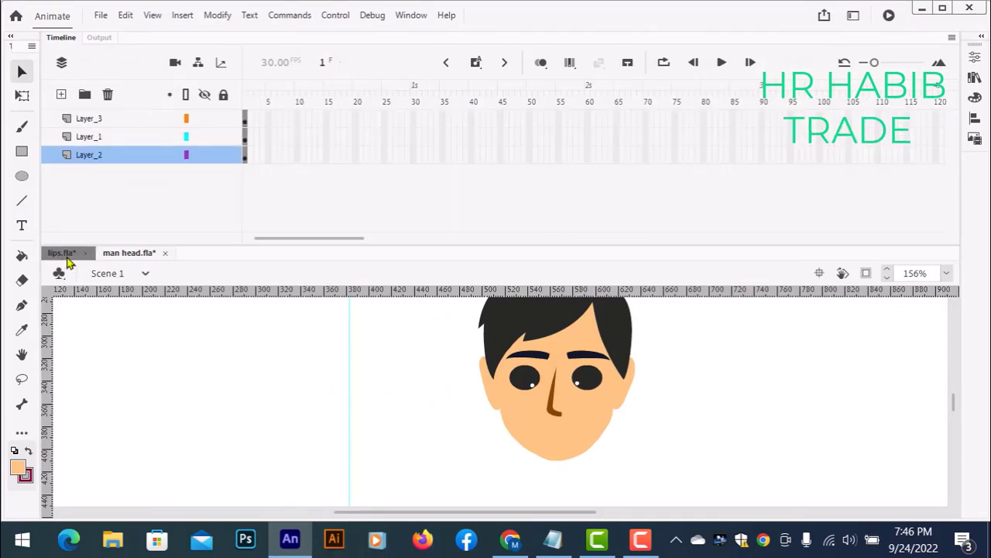
Convert the closed mouth, the uppermost lip drawing on Layer_1, into a Graphic symbol named Symbol 3.
scroll(481, 434, up, 4)
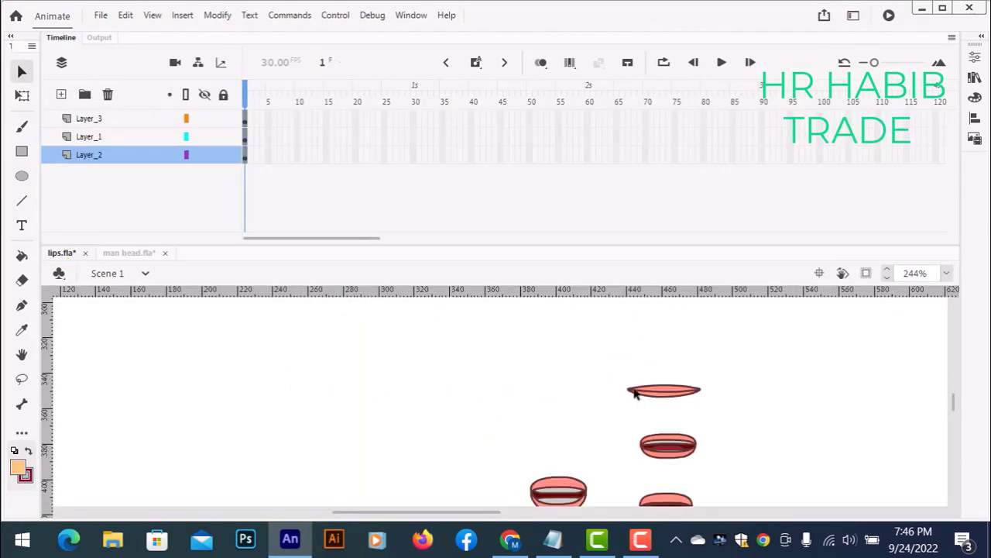
drag(596, 355, 705, 416)
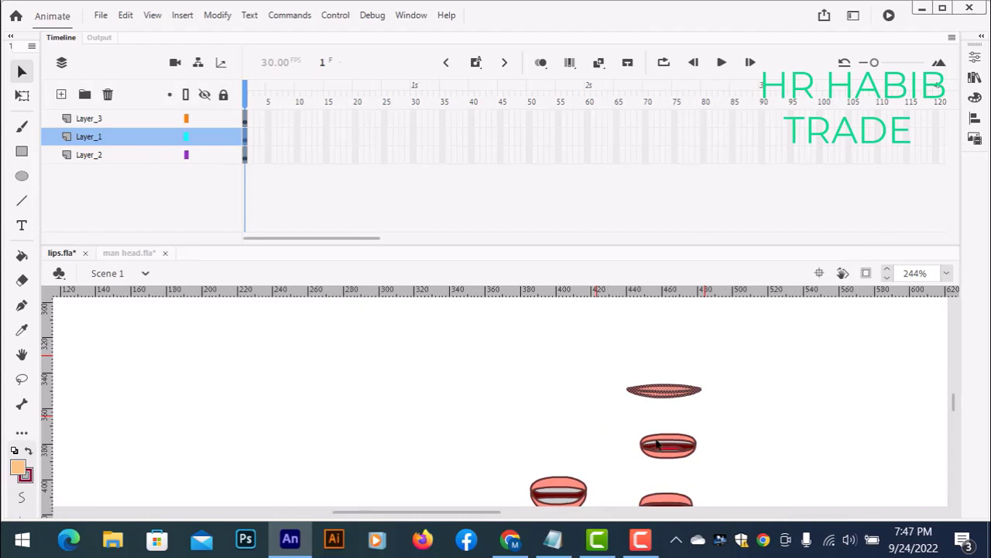
drag(637, 409, 720, 468)
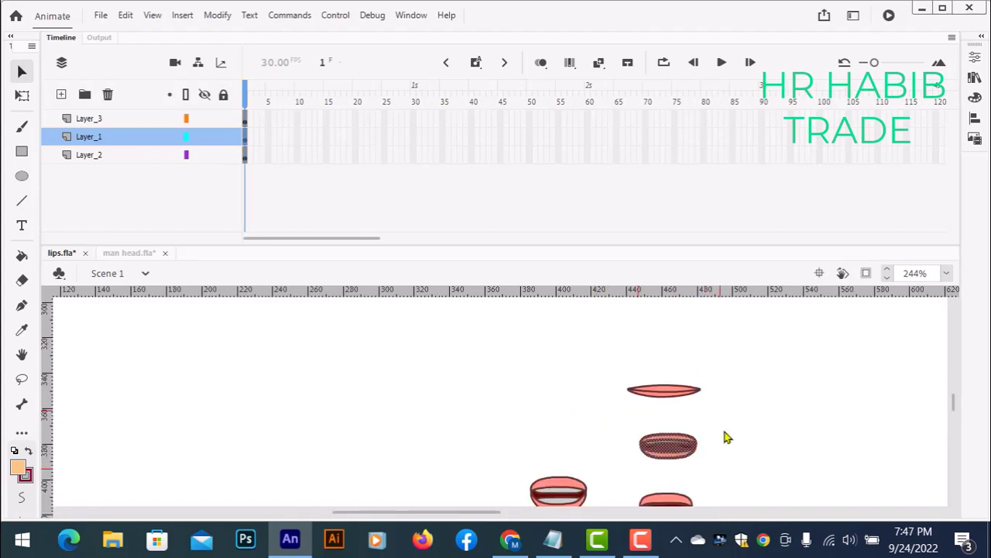
drag(618, 361, 708, 412)
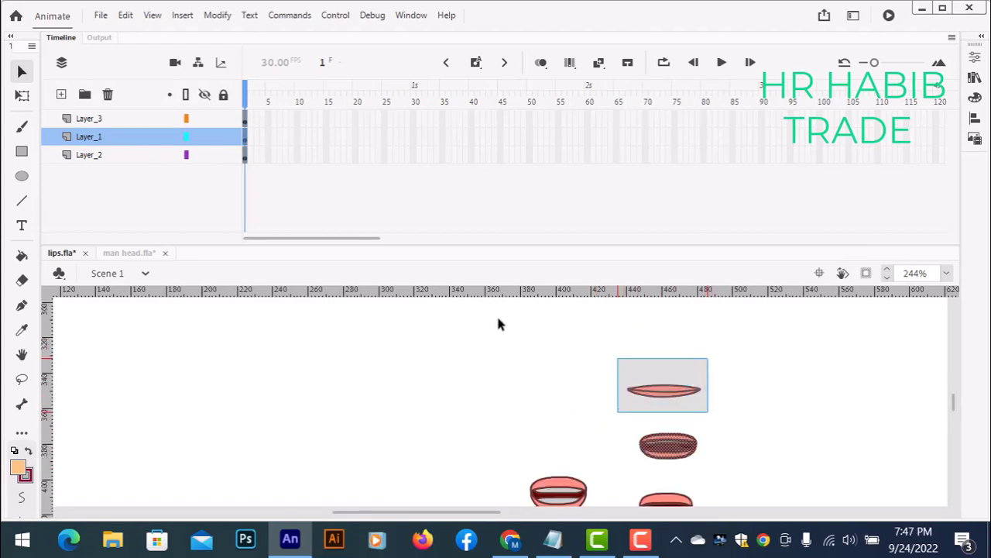
click(21, 97)
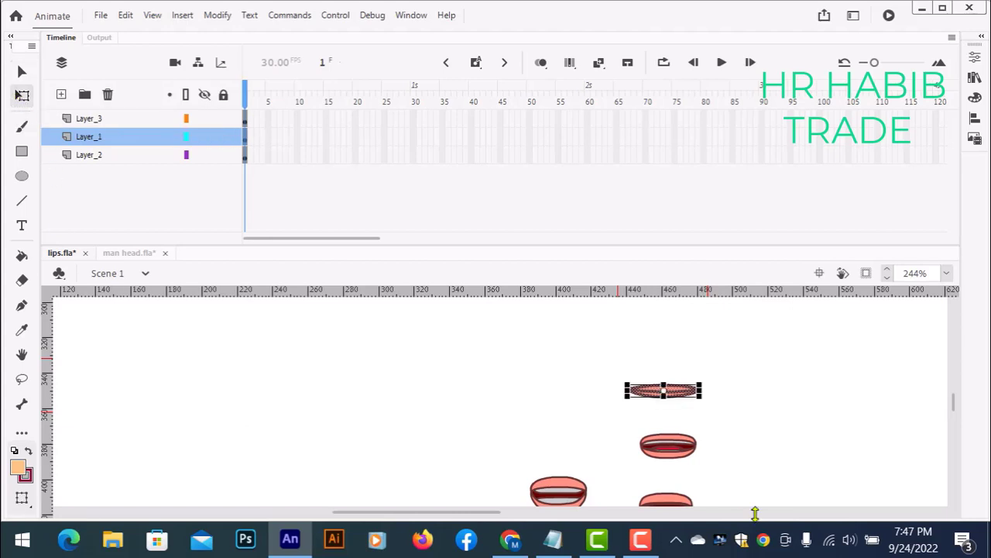
drag(586, 361, 705, 424)
right_click(653, 394)
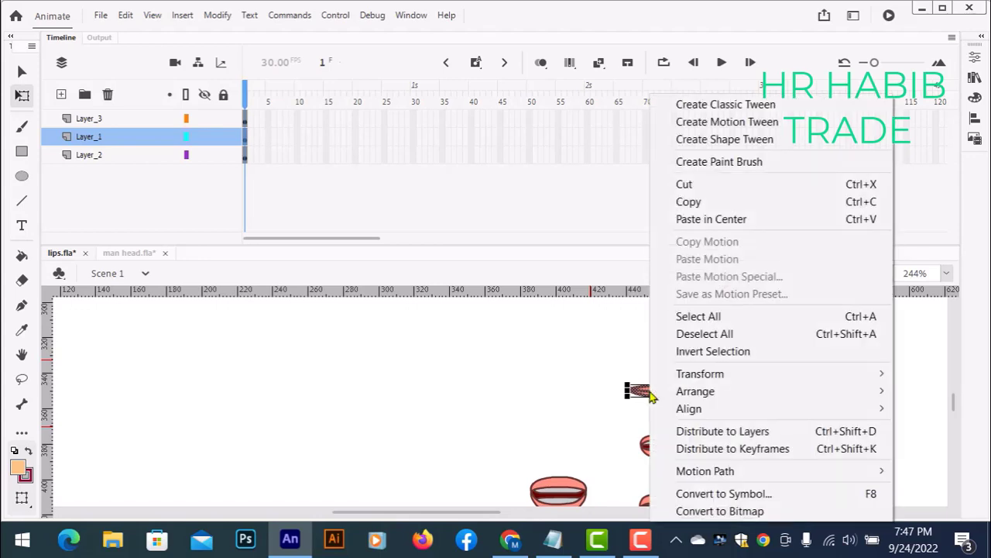
click(755, 499)
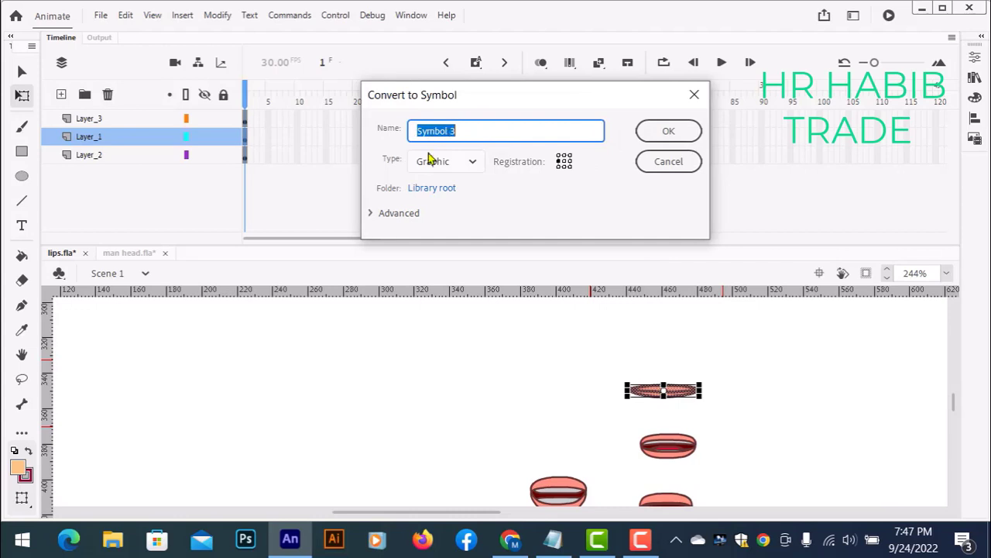
click(473, 161)
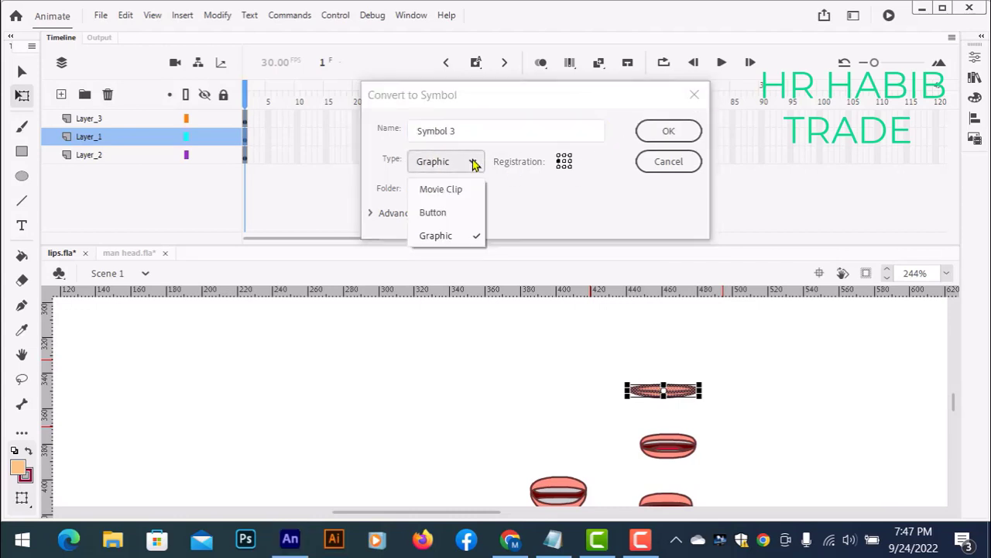
click(474, 161)
click(669, 131)
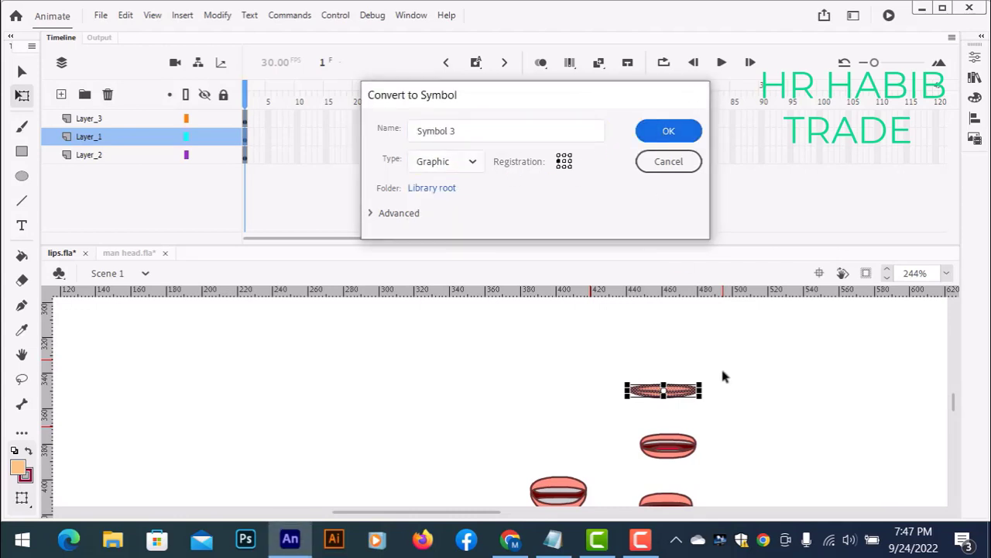
click(605, 373)
drag(605, 361, 743, 436)
click(720, 374)
drag(719, 366, 598, 411)
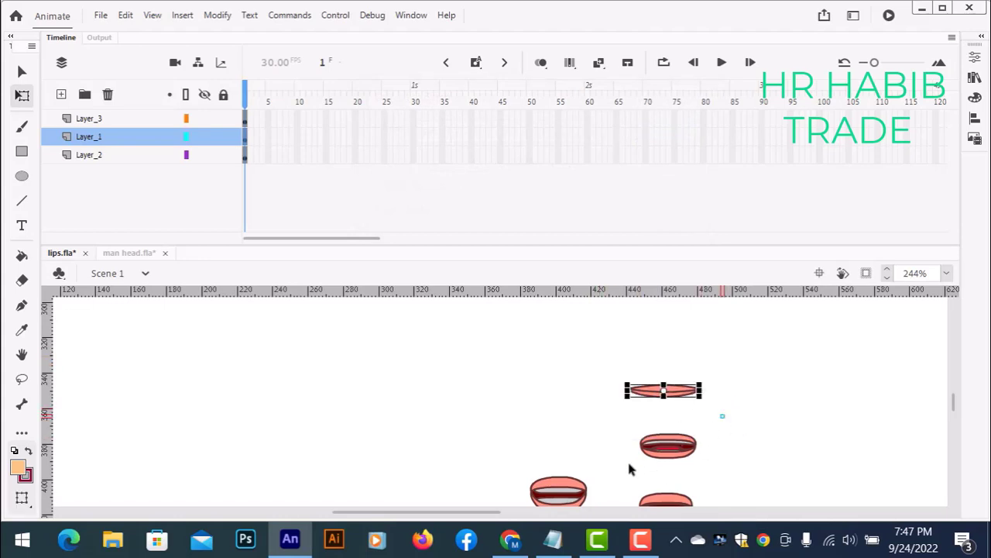
Convert the slightly open mouth just below the closed one into a Graphic symbol named Symbol 4.
drag(725, 415, 617, 470)
right_click(669, 443)
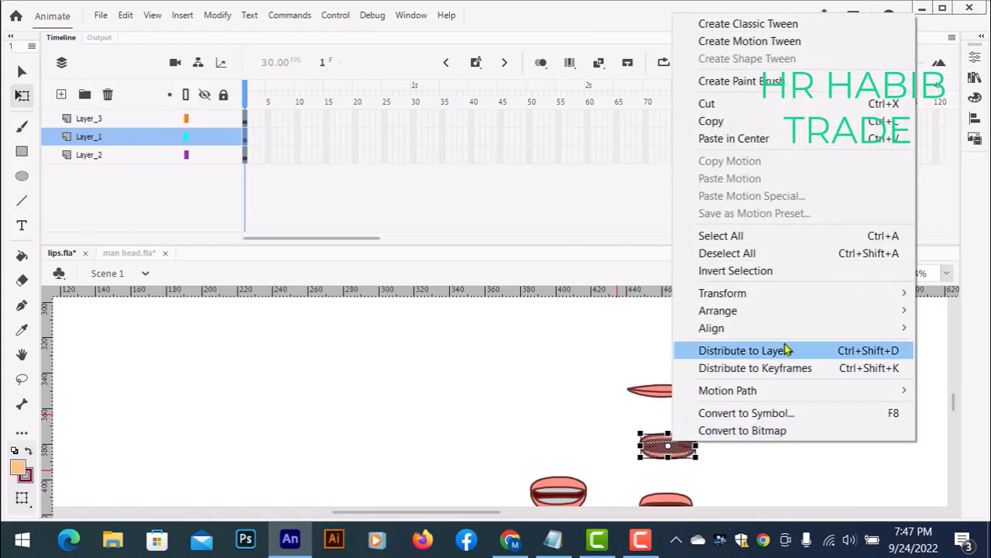
click(755, 414)
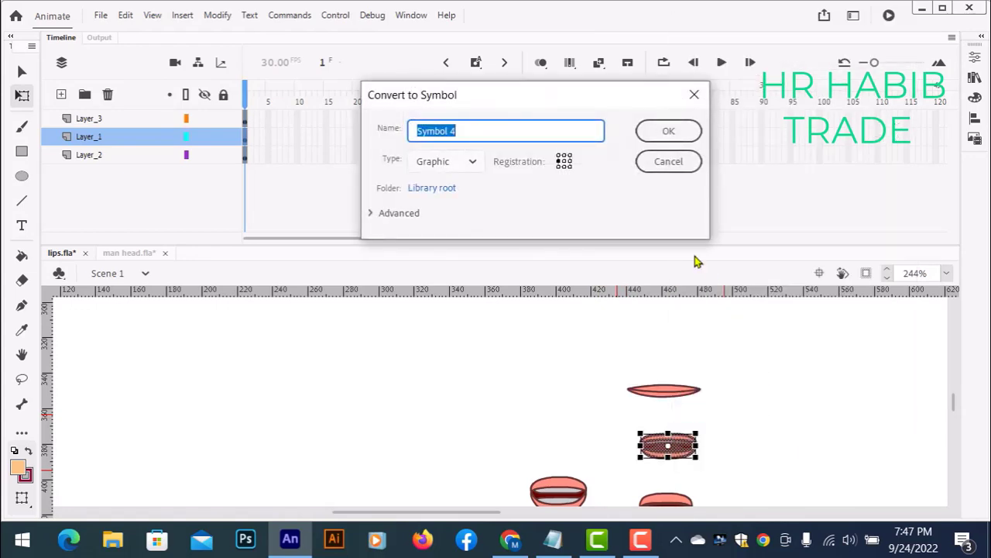
click(647, 131)
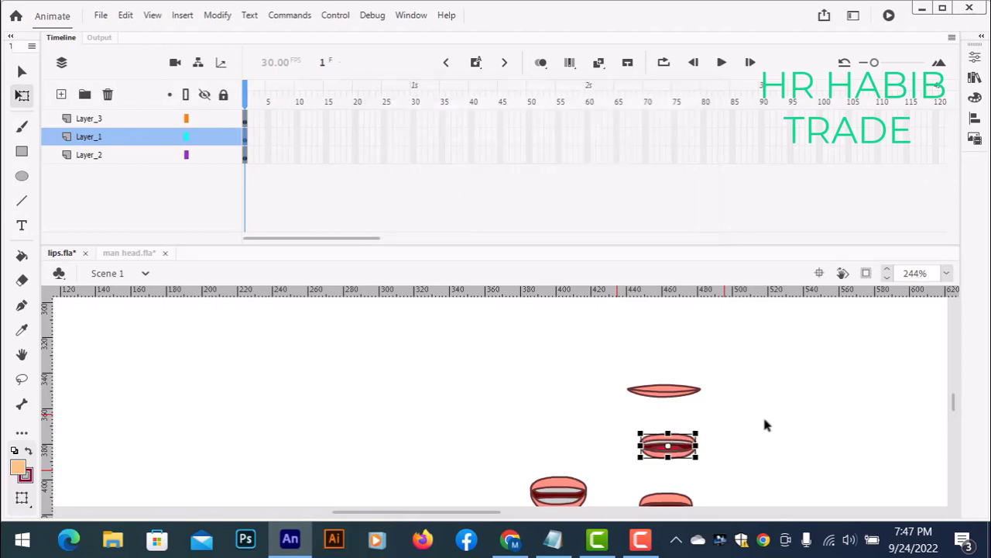
click(763, 415)
Reduce the timeline's height to give the stage with the remaining mouth shapes more room.
scroll(708, 465, down, 2)
drag(632, 474, 642, 476)
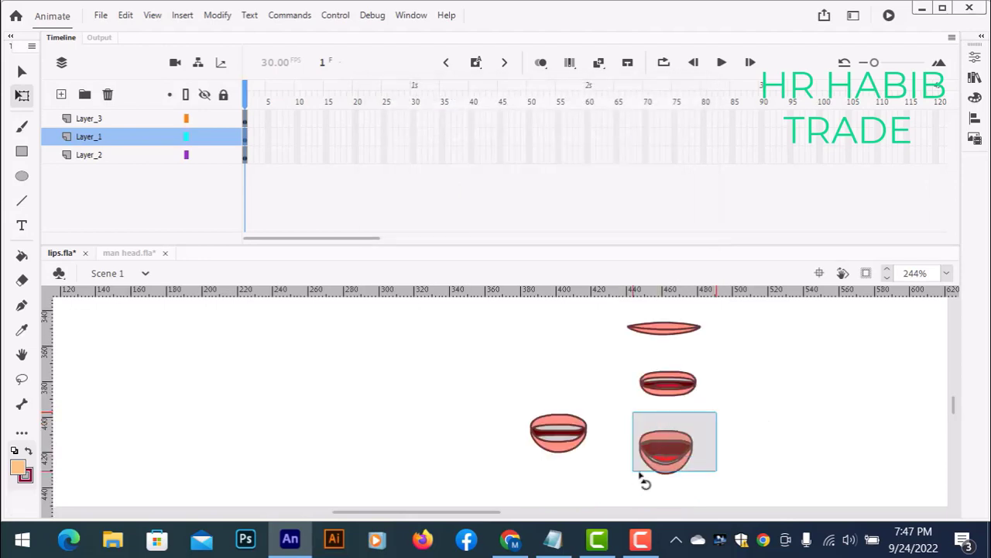
click(763, 439)
scroll(581, 403, up, 4)
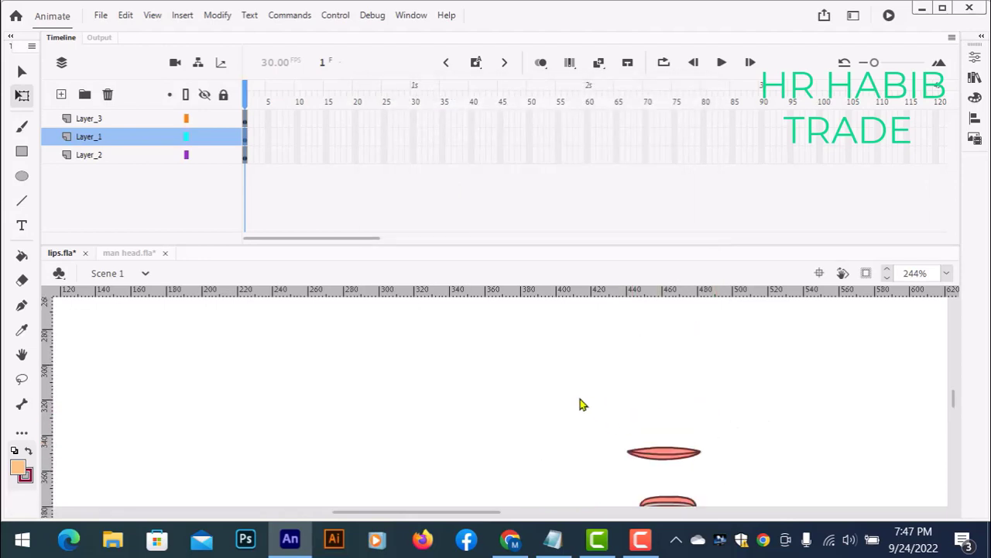
scroll(597, 423, down, 4)
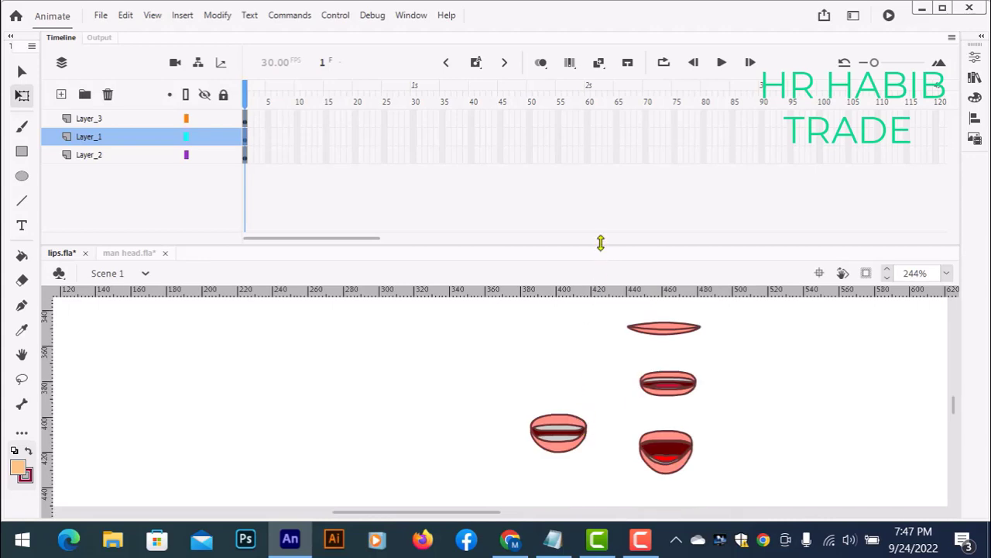
drag(601, 244, 597, 189)
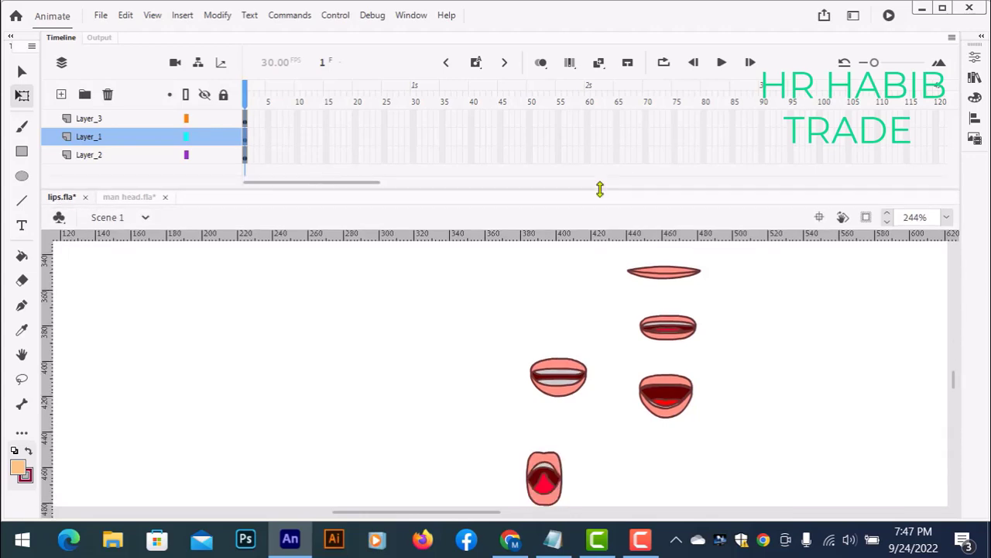
Switch to the man head.fla document and examine the area of the face where the lips belong.
click(133, 199)
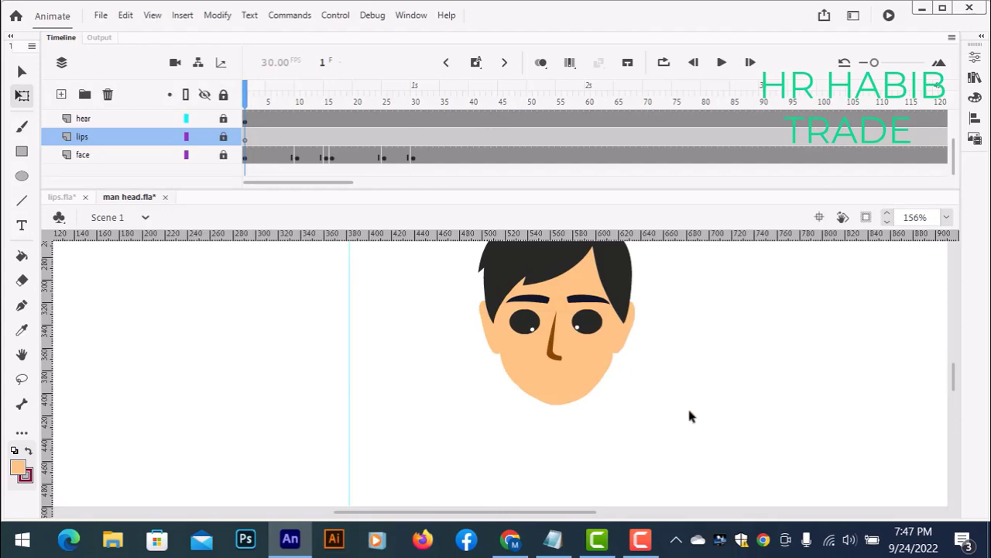
scroll(690, 412, up, 3)
scroll(675, 364, down, 1)
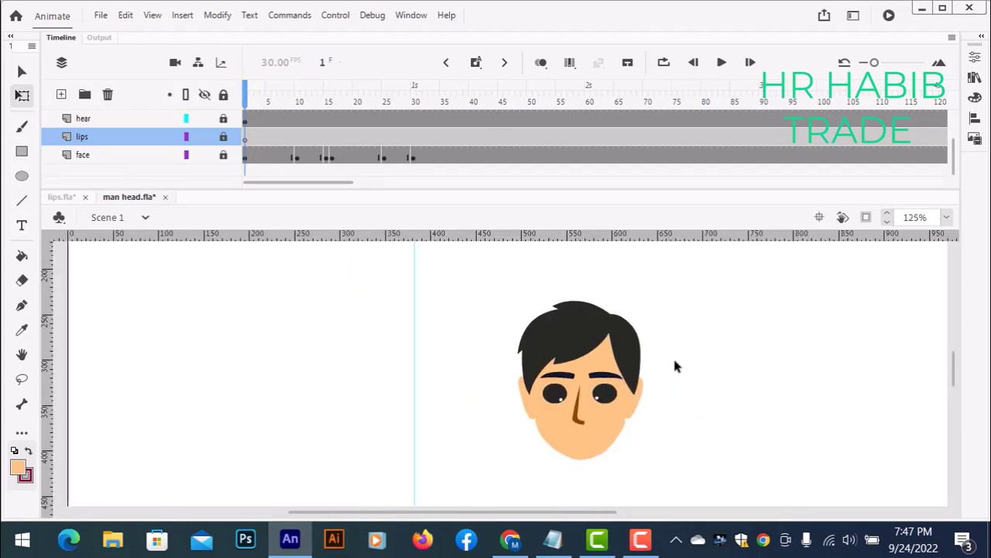
scroll(688, 403, up, 3)
scroll(621, 377, down, 3)
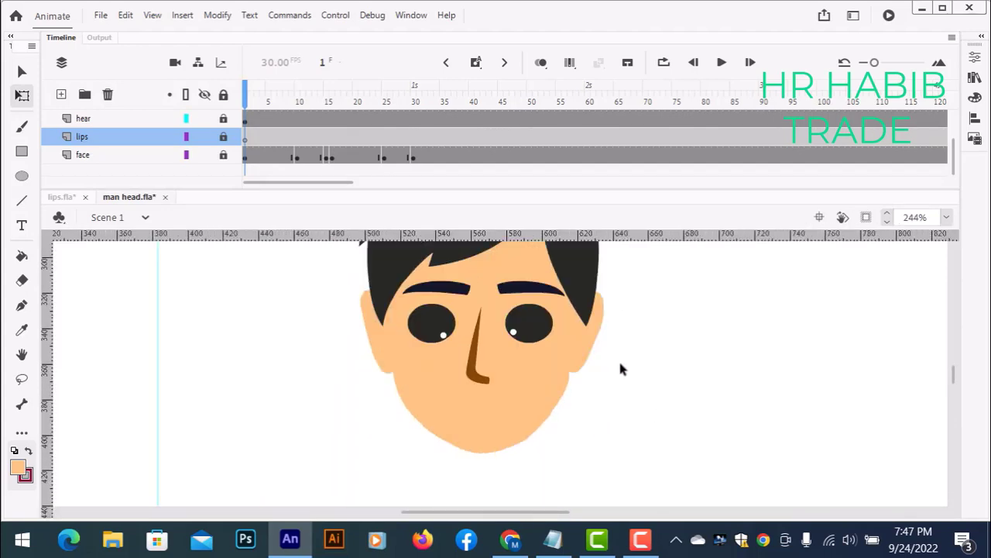
scroll(620, 364, down, 1)
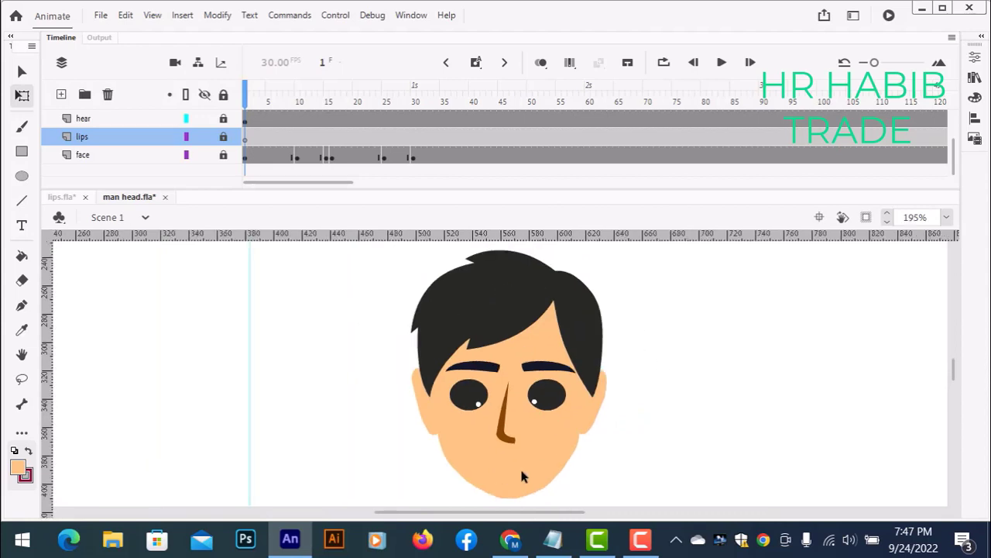
Select the lips layer between the hear and face layers in the man head document.
click(99, 159)
scroll(106, 150, up, 1)
click(90, 157)
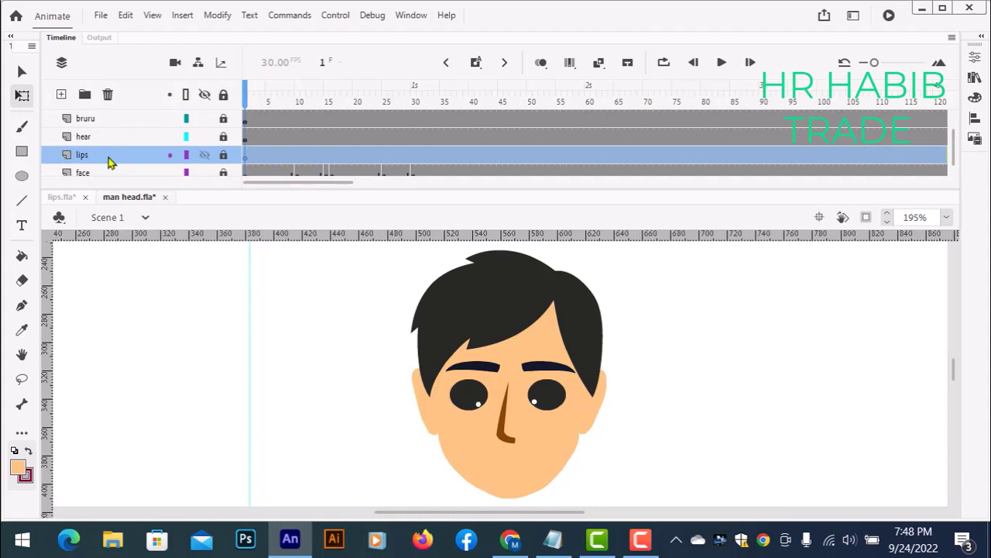
click(99, 138)
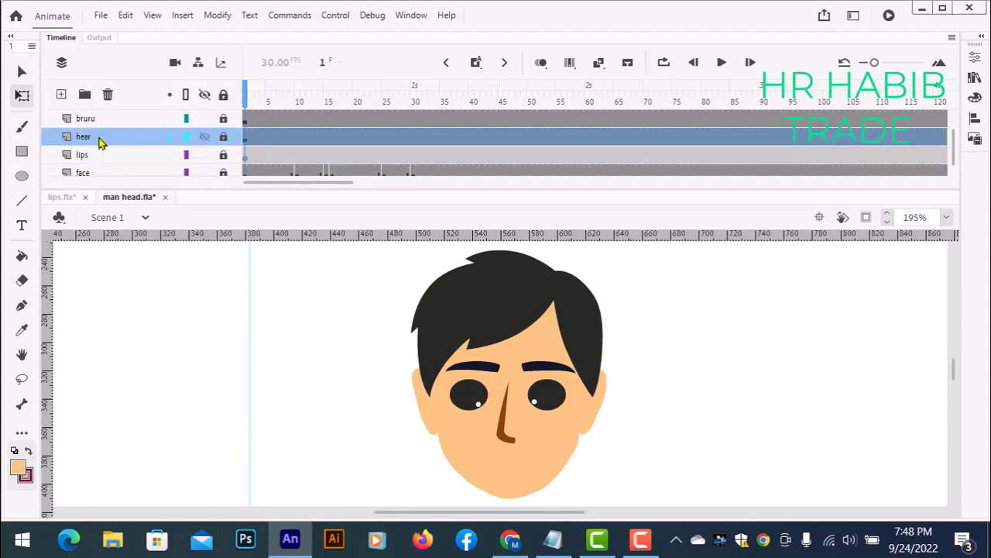
click(91, 158)
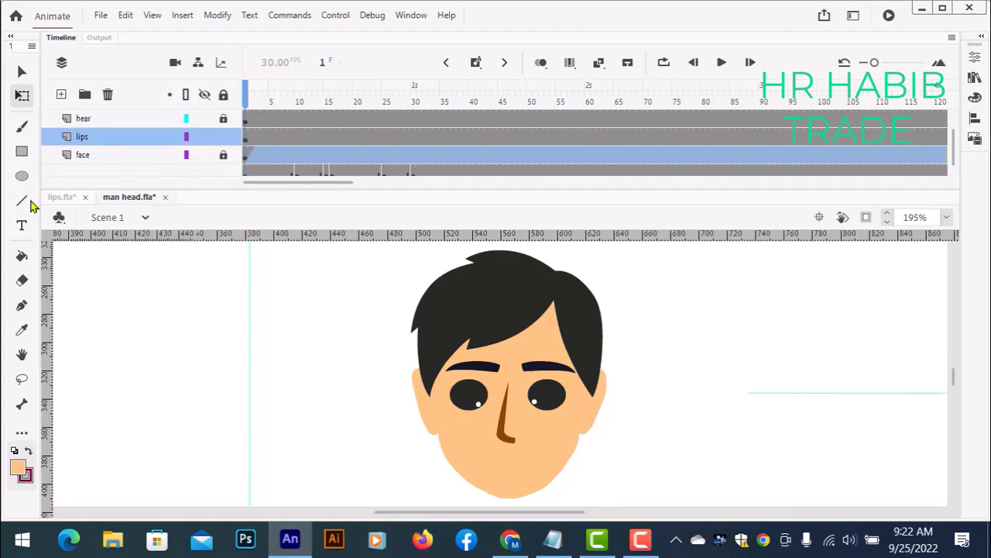
scroll(496, 372, down, 5)
Copy the six large pink mouth shapes from lips.fla and paste them onto the lips layer of man head.fla.
click(62, 196)
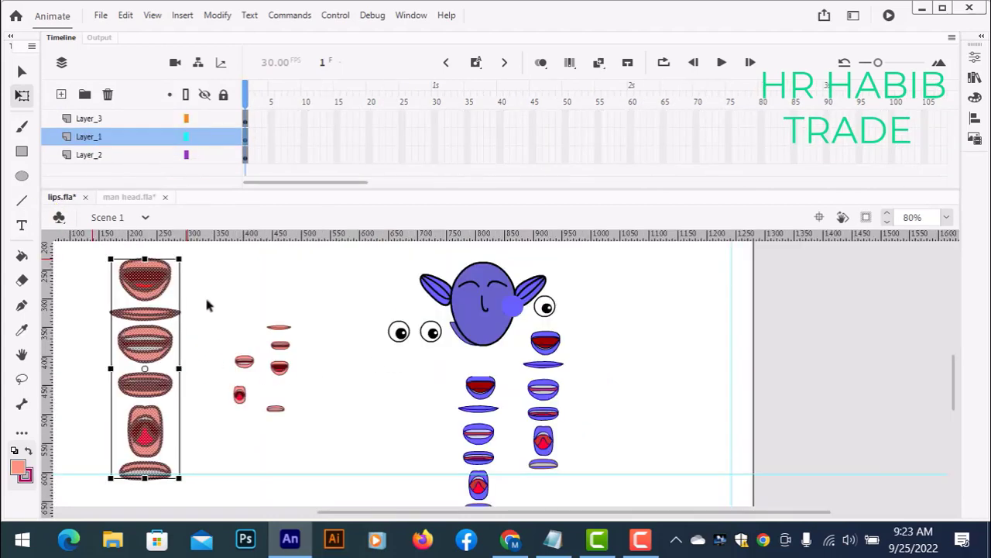
click(215, 301)
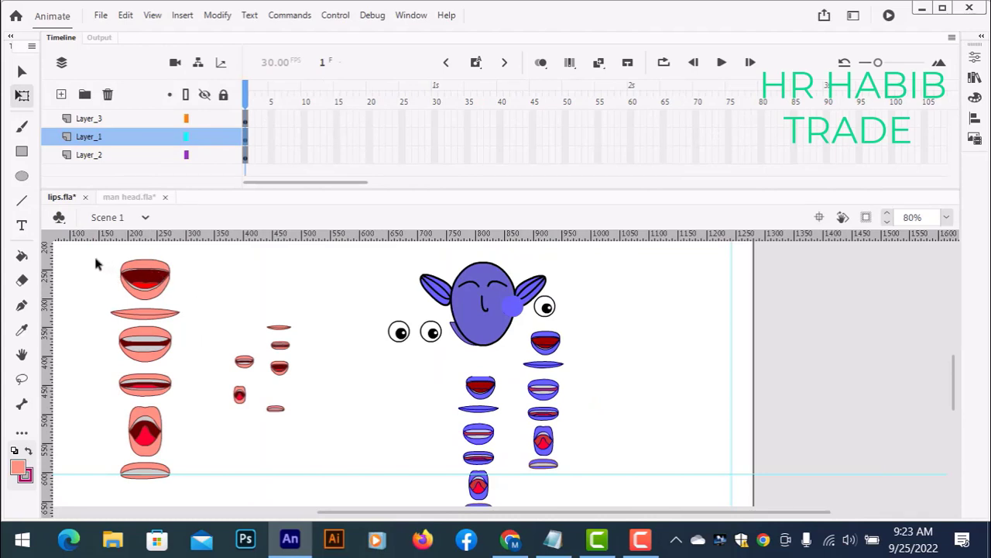
mouse_move(95, 258)
mouse_down()
mouse_move(197, 428)
mouse_move(199, 498)
mouse_move(203, 474)
mouse_up()
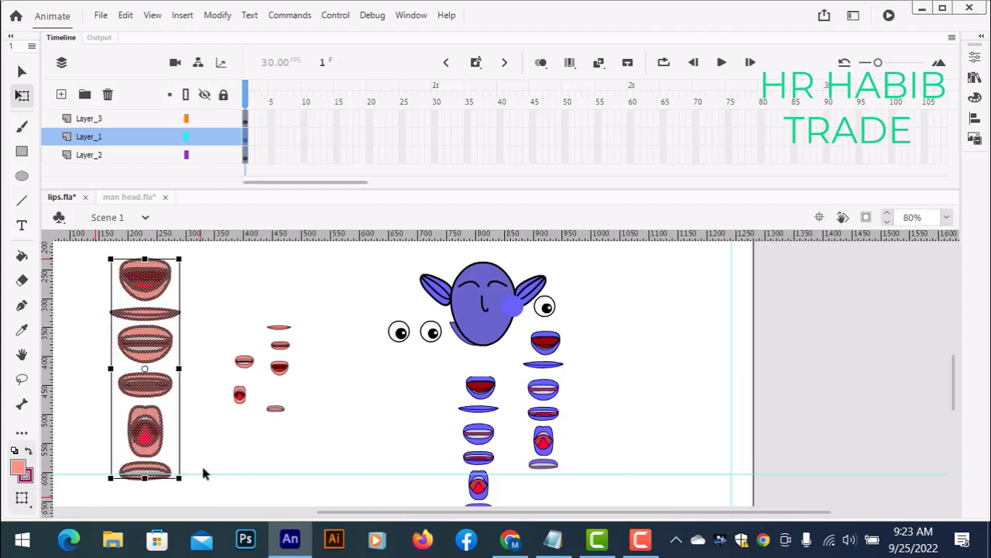
click(201, 297)
mouse_move(79, 258)
mouse_down()
mouse_move(193, 435)
mouse_move(216, 525)
mouse_move(215, 493)
mouse_up()
click(130, 197)
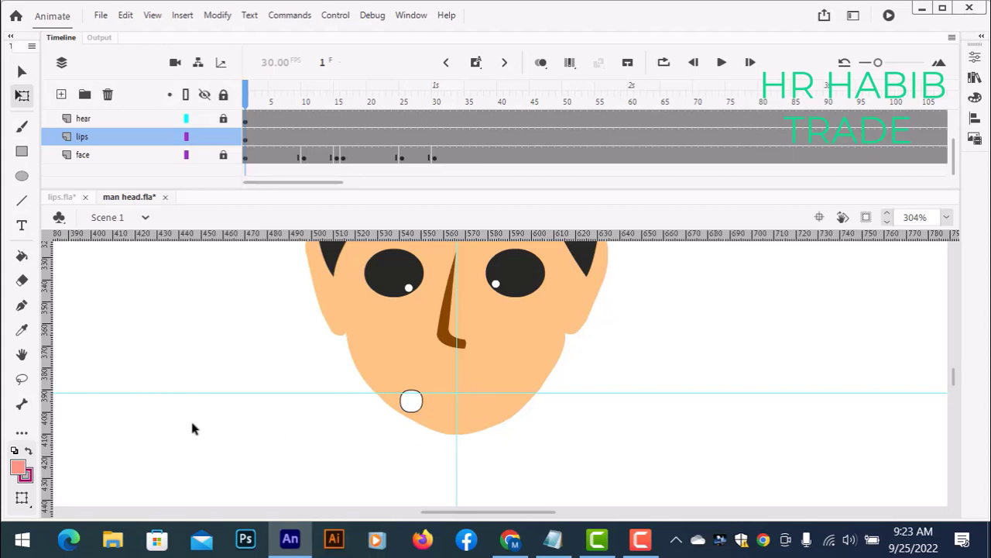
key(ctrl+v)
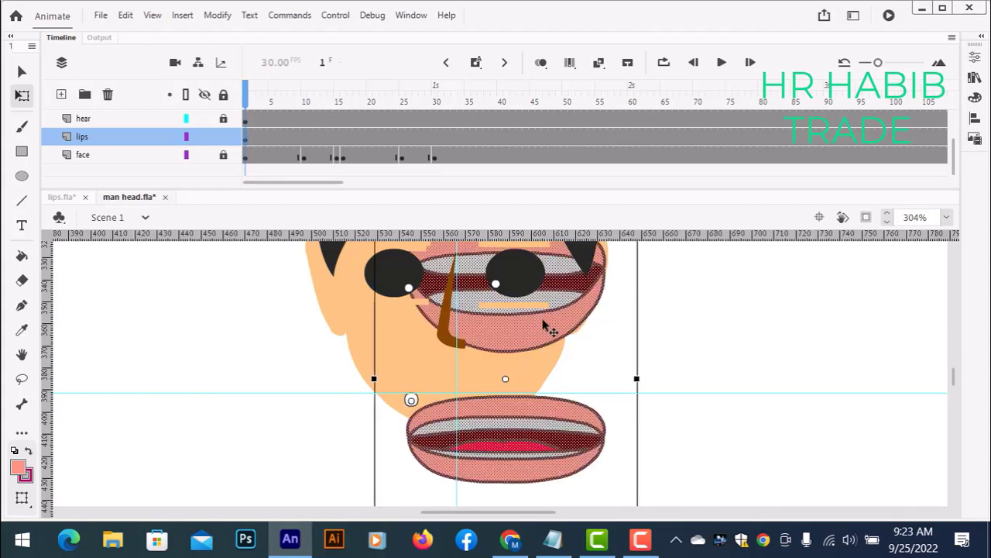
Place the pasted column of mouth shapes beside the face's chin and scale it down to about 44 px wide.
drag(550, 333, 195, 428)
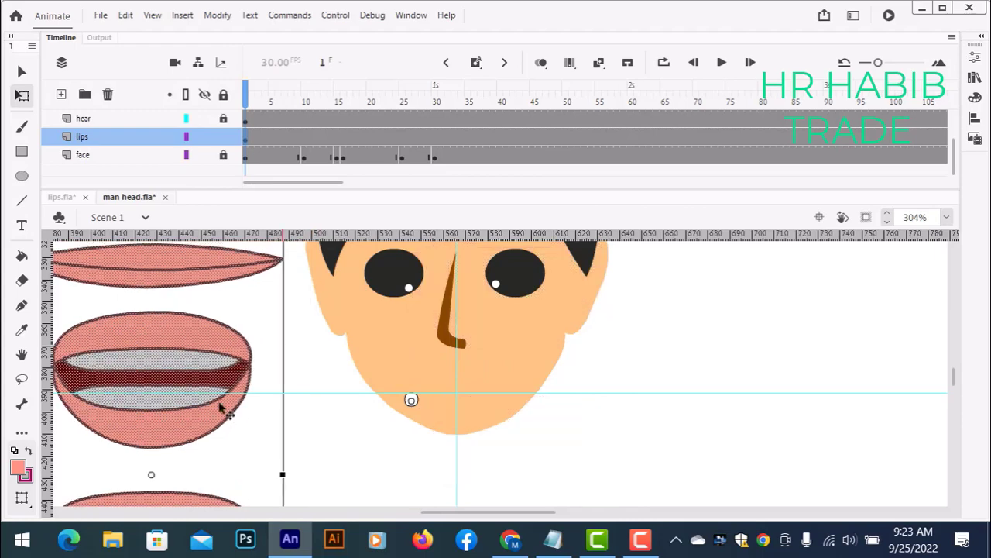
scroll(225, 418, up, 5)
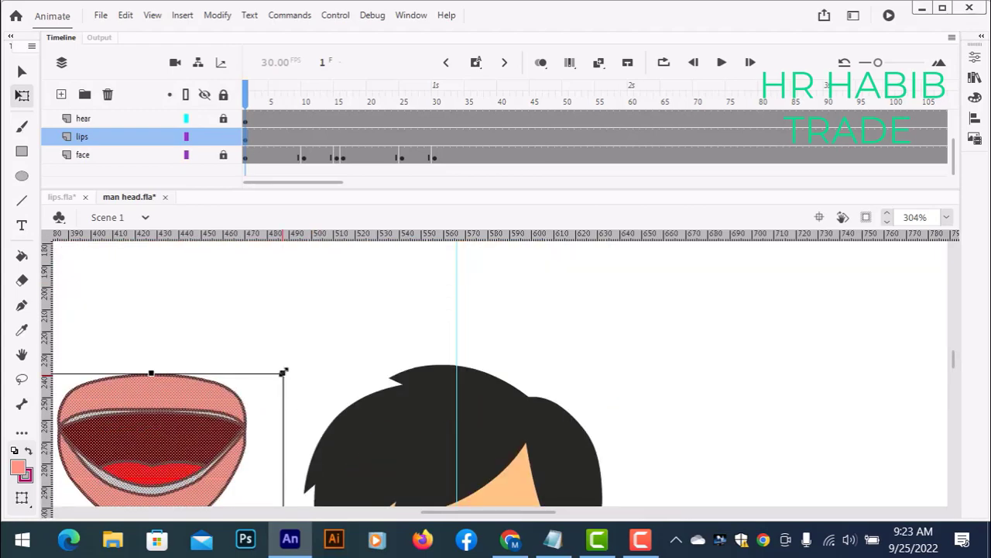
drag(232, 408, 206, 439)
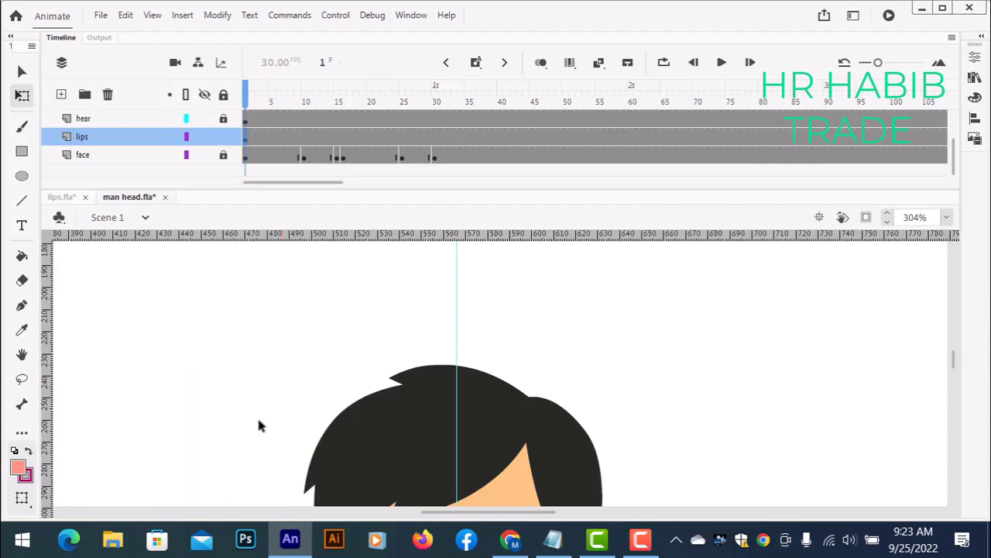
scroll(271, 425, down, 6)
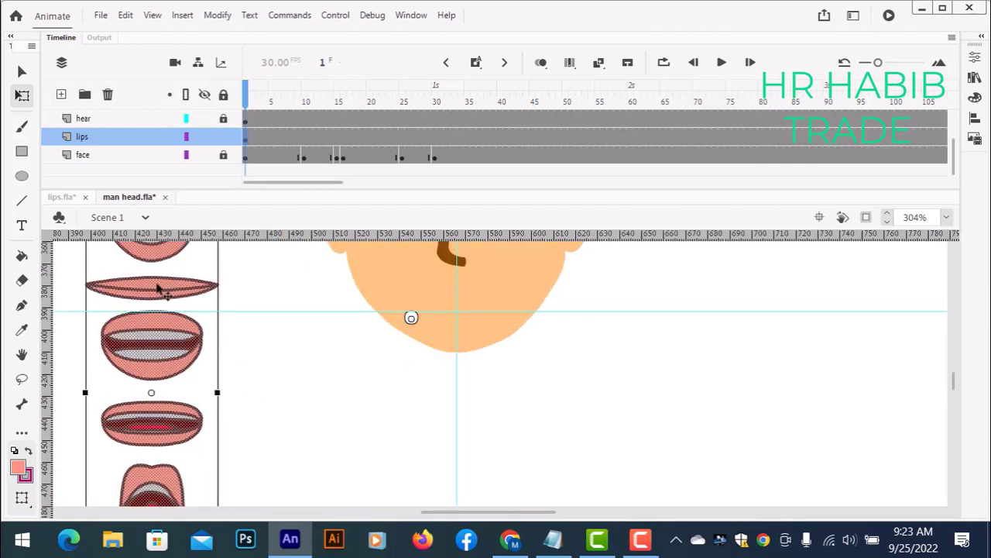
drag(159, 291, 200, 417)
drag(258, 309, 241, 343)
drag(208, 397, 231, 319)
scroll(464, 366, up, 3)
scroll(640, 391, up, 1)
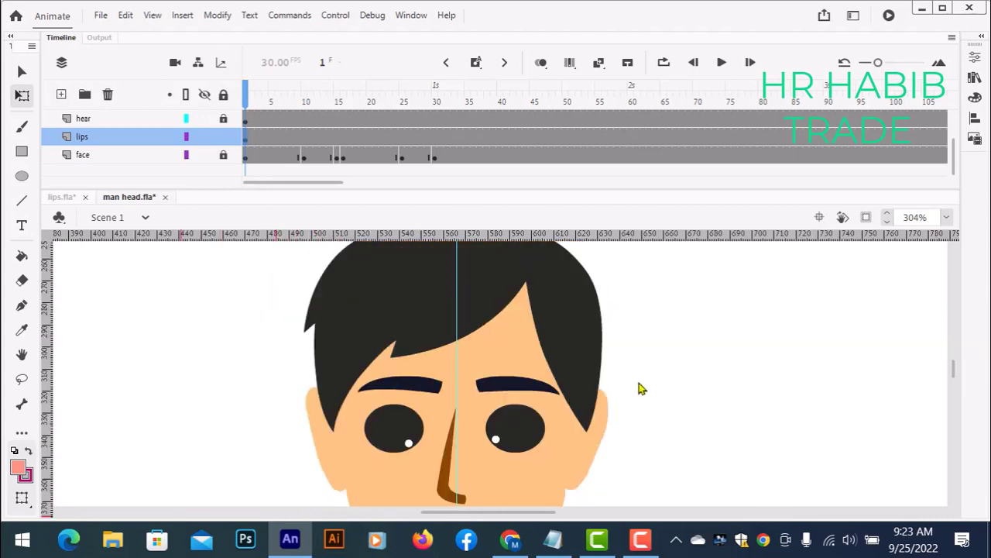
scroll(639, 393, down, 1)
scroll(233, 378, down, 1)
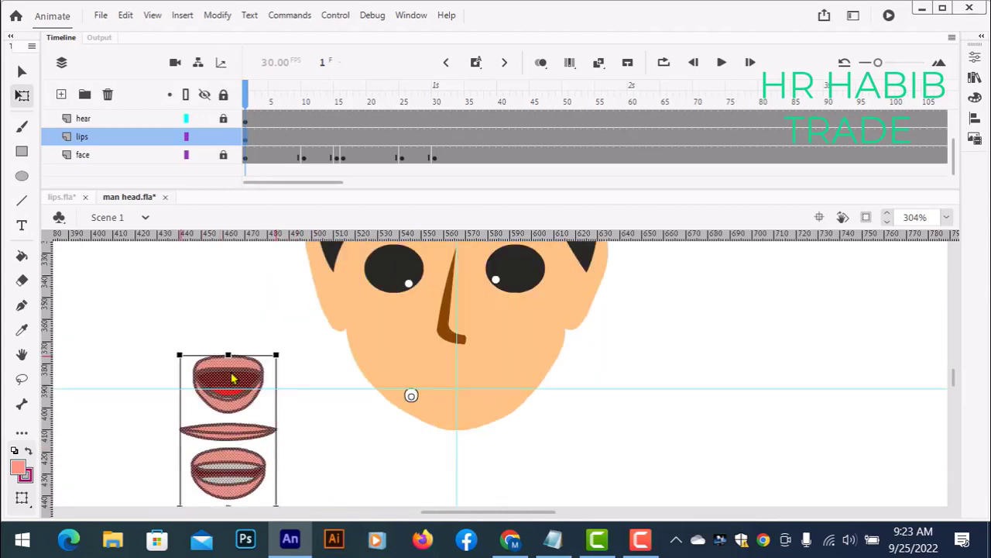
Convert the wide-open mouth, the uppermost shape in the column beside the face, into a Graphic symbol with the suggested name.
click(177, 320)
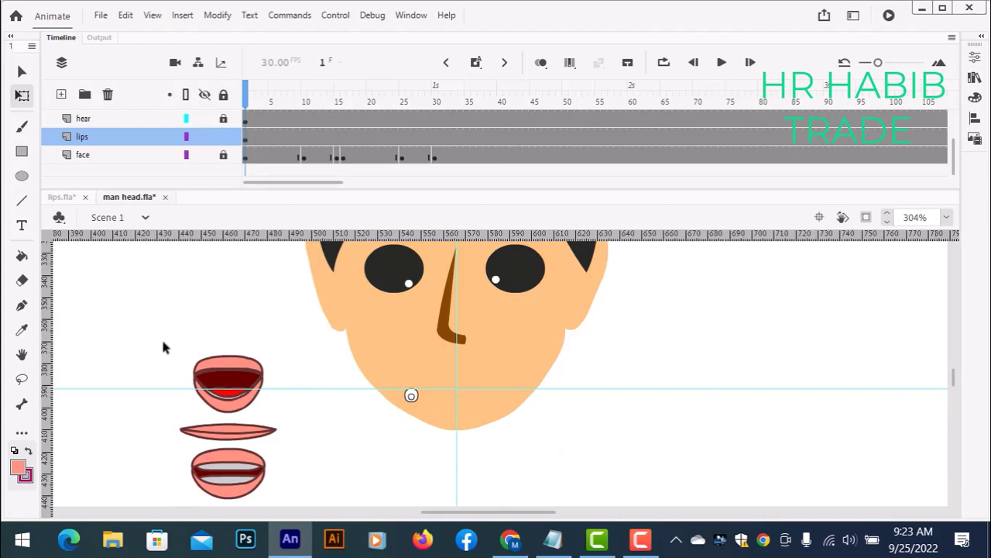
drag(164, 347, 294, 419)
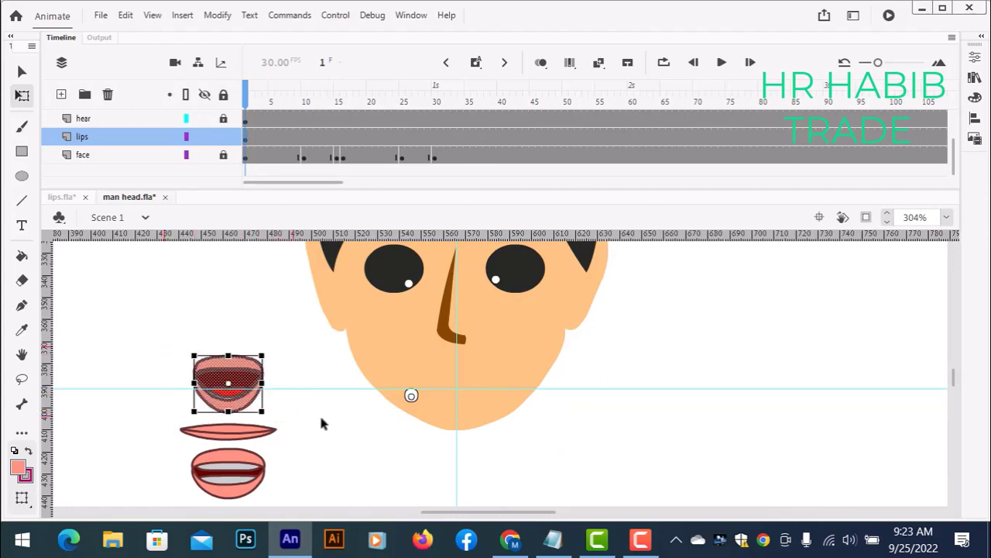
click(180, 310)
drag(171, 339, 287, 414)
right_click(237, 380)
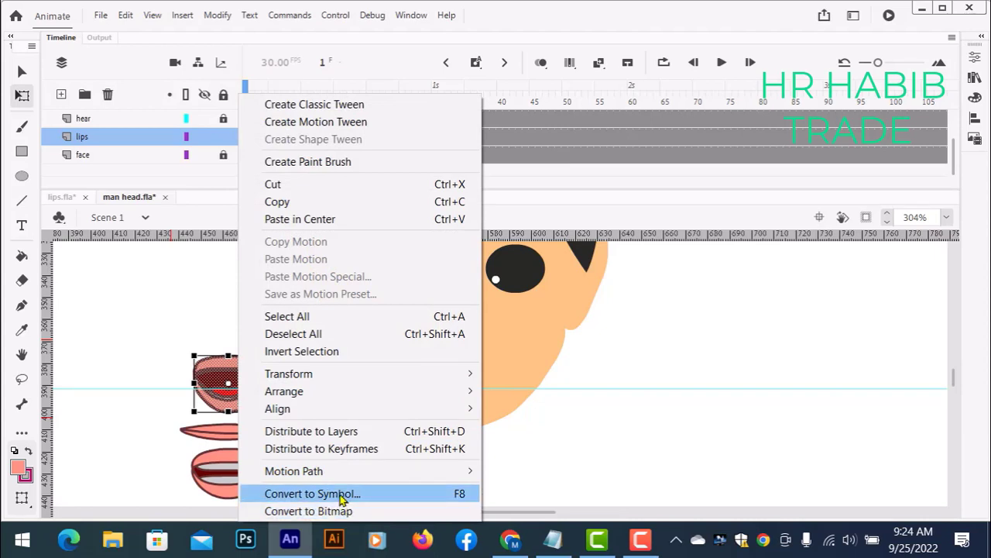
click(345, 496)
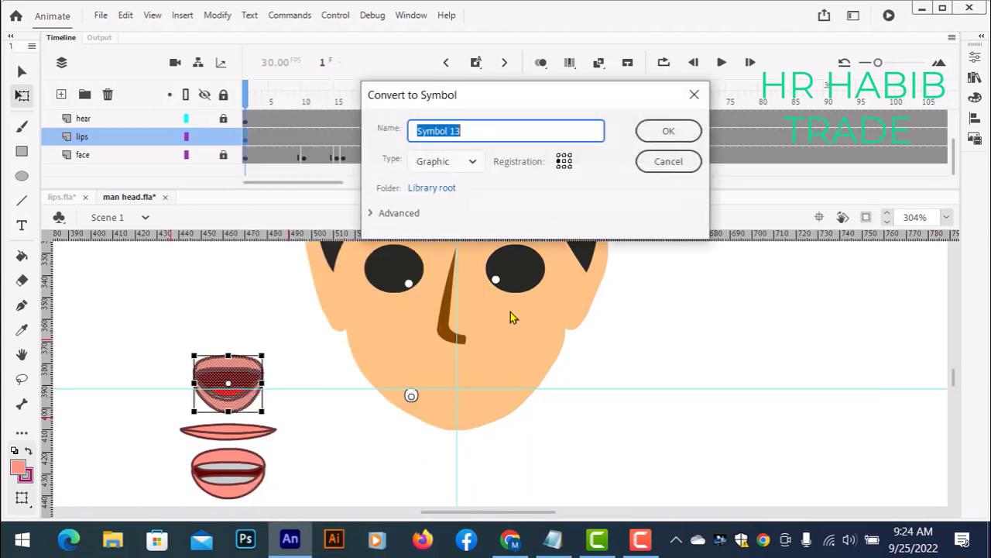
click(665, 140)
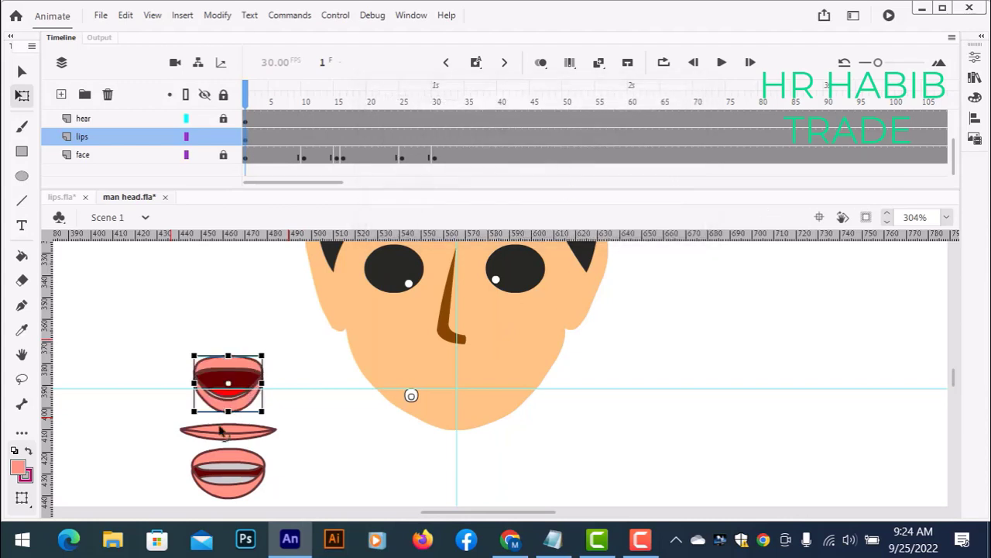
Convert the thin closed mouth, second in the column, into a Graphic symbol with the suggested name.
click(159, 422)
click(213, 436)
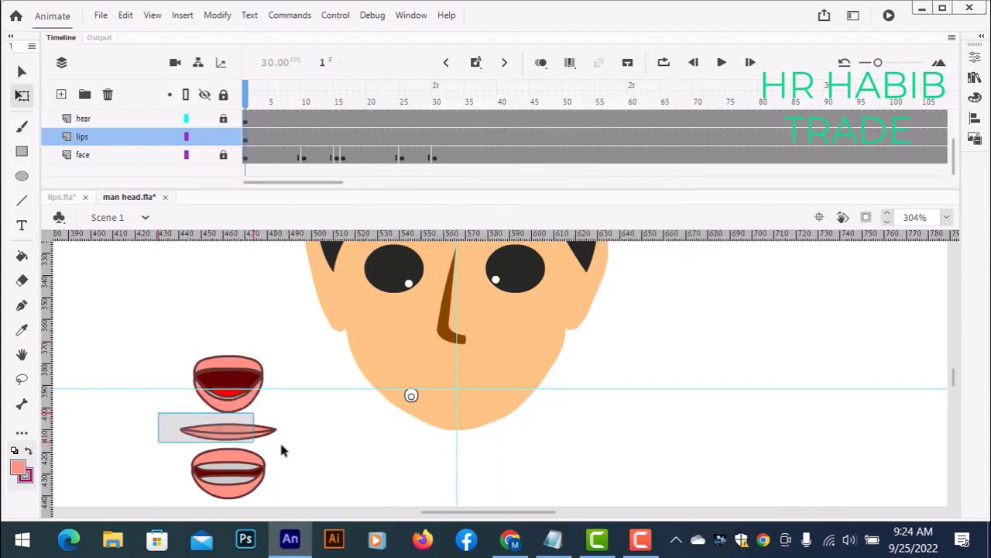
drag(292, 445, 299, 445)
click(300, 444)
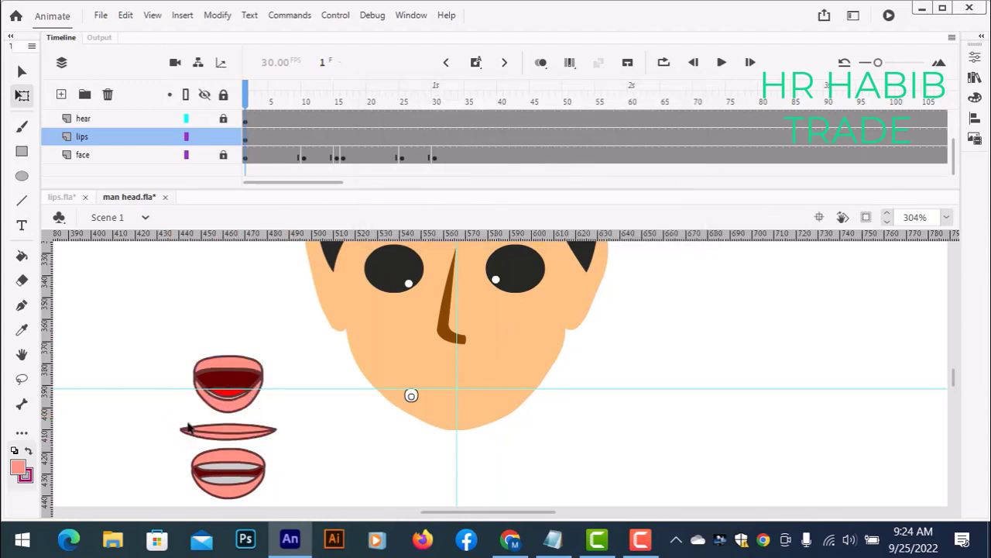
drag(174, 419, 282, 442)
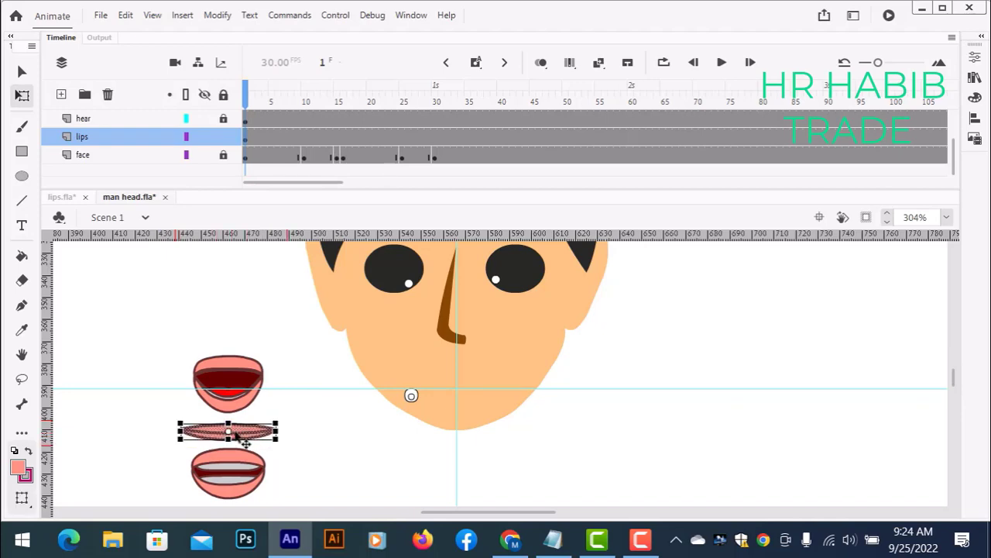
right_click(237, 432)
click(360, 405)
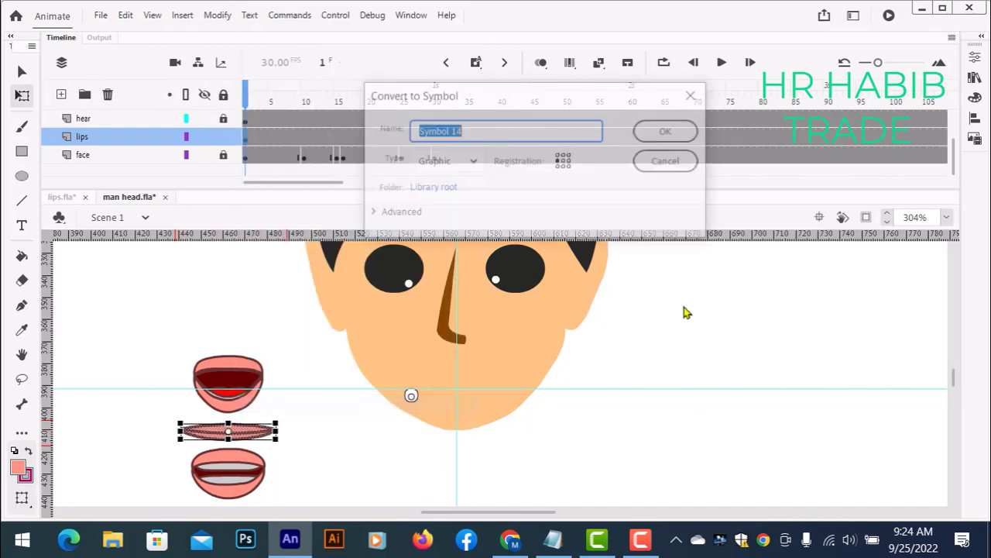
click(668, 132)
Convert the third mouth in the column, showing both rows of teeth, into a Graphic symbol with the suggested name.
scroll(356, 434, down, 3)
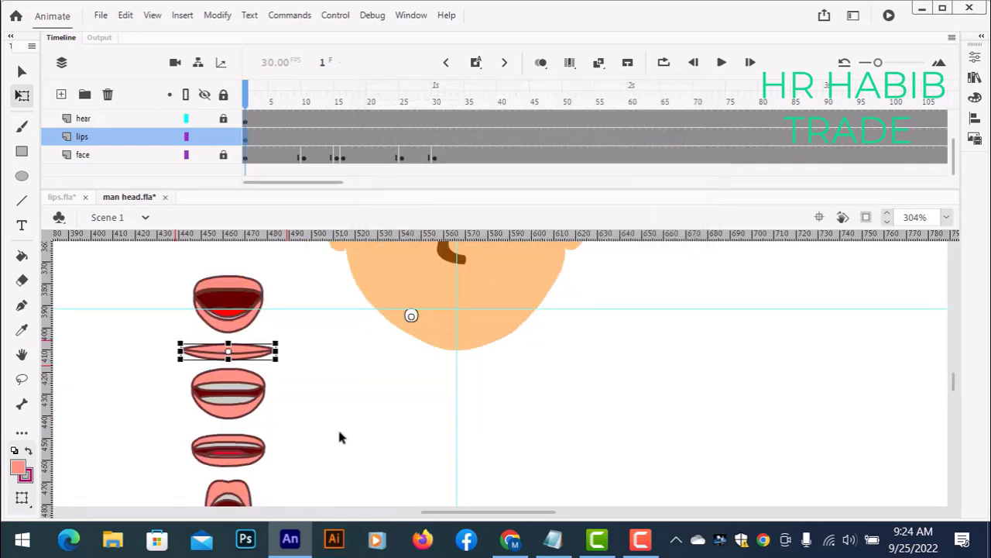
drag(158, 364, 285, 426)
right_click(232, 396)
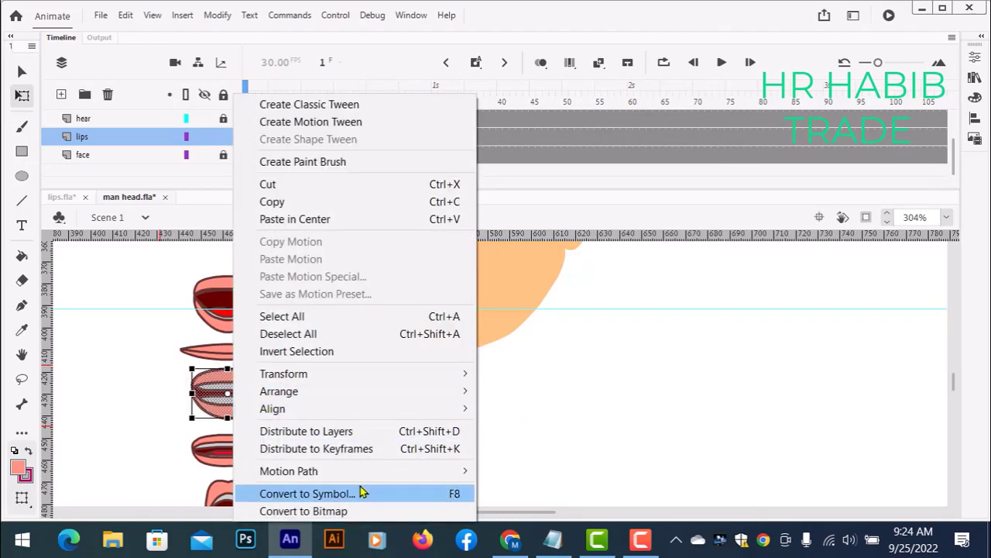
click(396, 498)
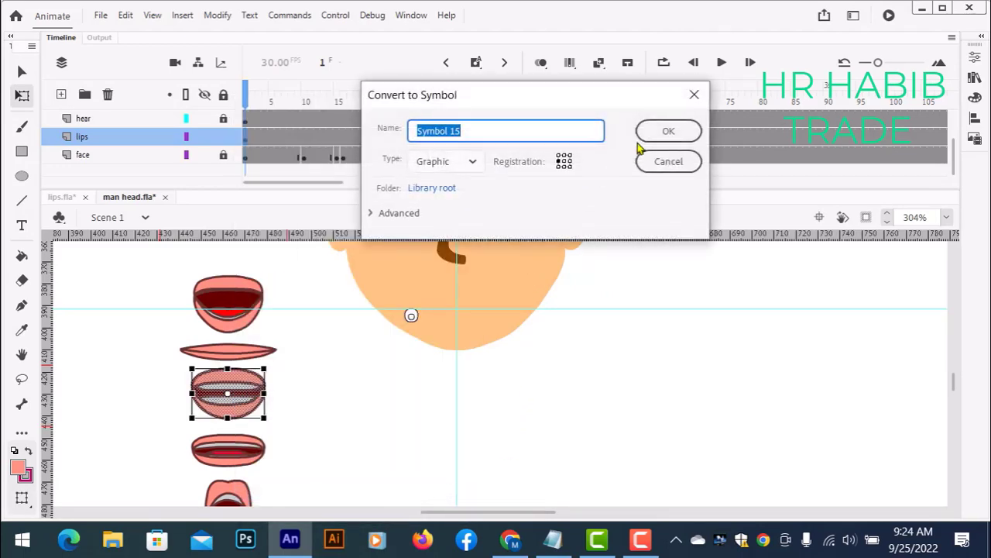
click(666, 132)
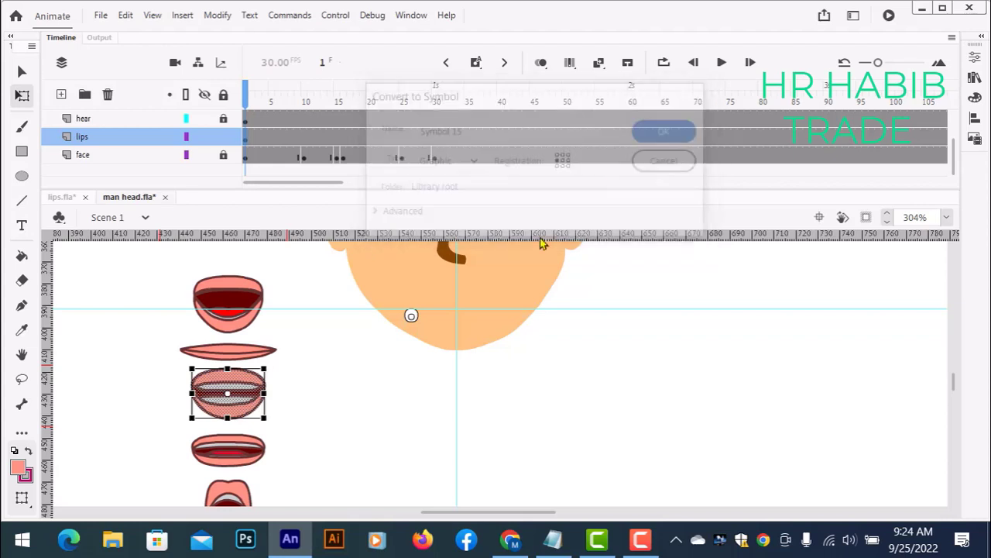
Convert the slightly open mouth with the tongue showing, fourth in the column, into a Graphic symbol with the suggested name.
scroll(323, 419, down, 2)
drag(165, 351, 296, 394)
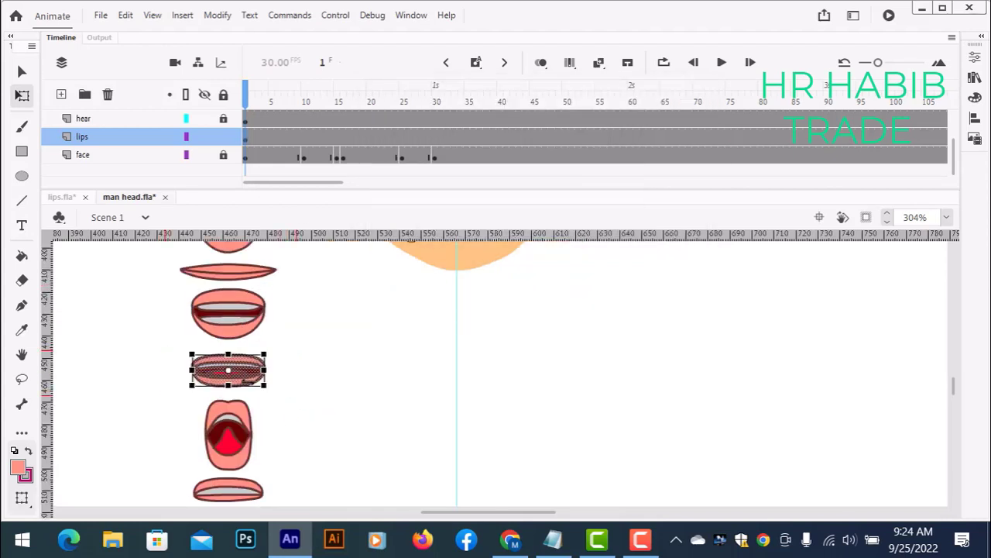
right_click(248, 375)
click(366, 495)
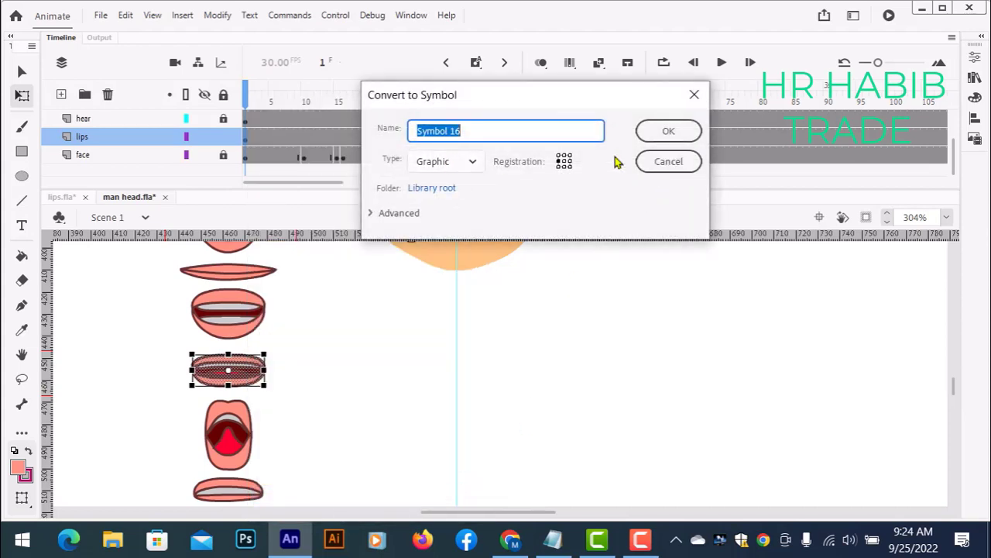
click(670, 133)
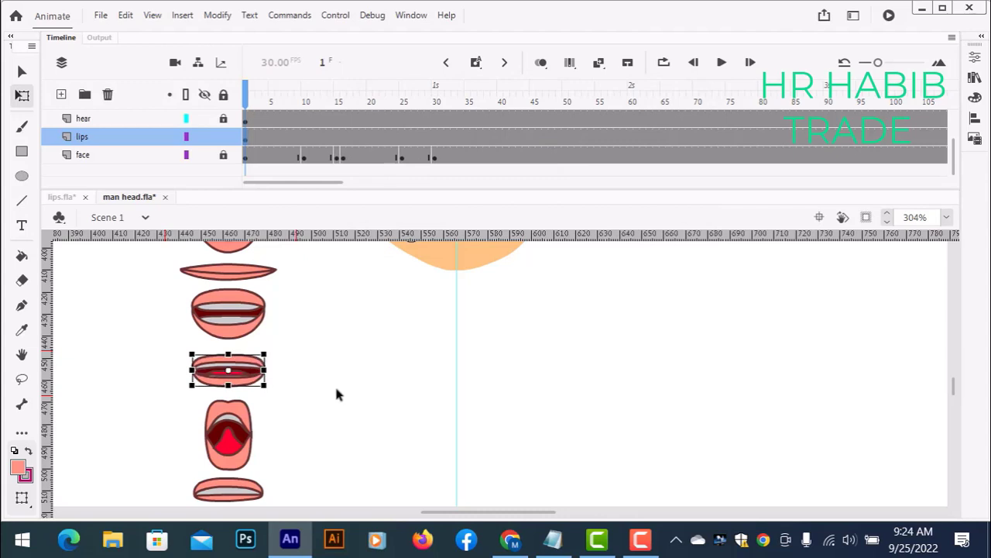
Convert the tall, narrow open mouth, fifth in the column, into a Graphic symbol with the suggested name.
scroll(335, 387, down, 2)
click(169, 315)
drag(169, 311, 277, 395)
right_click(219, 354)
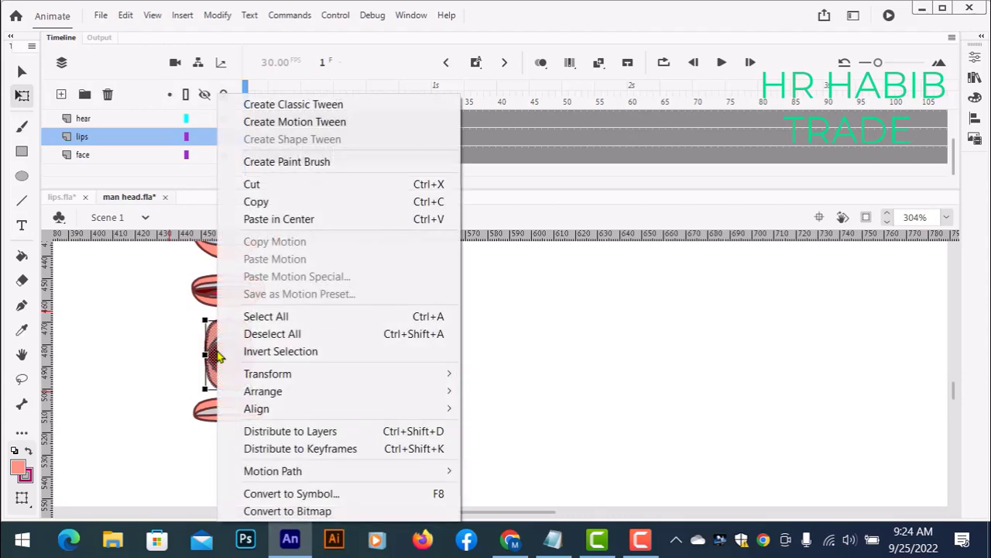
click(335, 493)
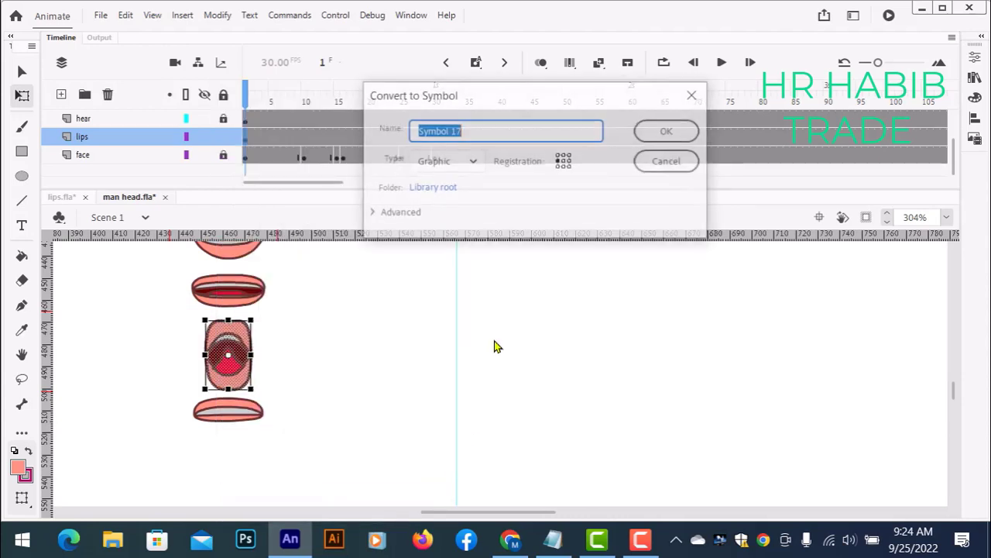
click(677, 131)
Convert the lowest mouth in the column, showing only the upper teeth, into a Graphic symbol with the suggested name.
mouse_move(160, 393)
mouse_down()
mouse_move(232, 439)
mouse_move(284, 444)
mouse_up()
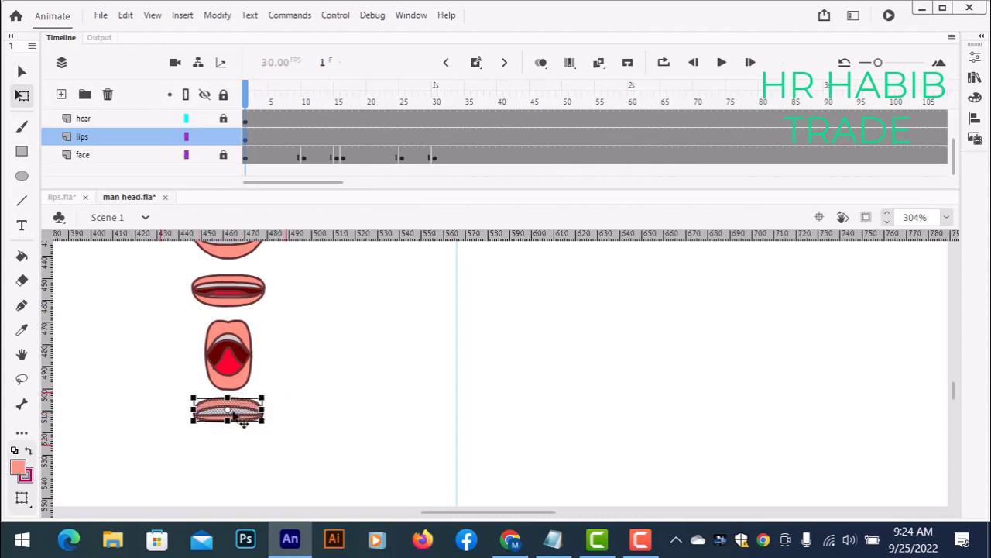
right_click(235, 412)
click(375, 492)
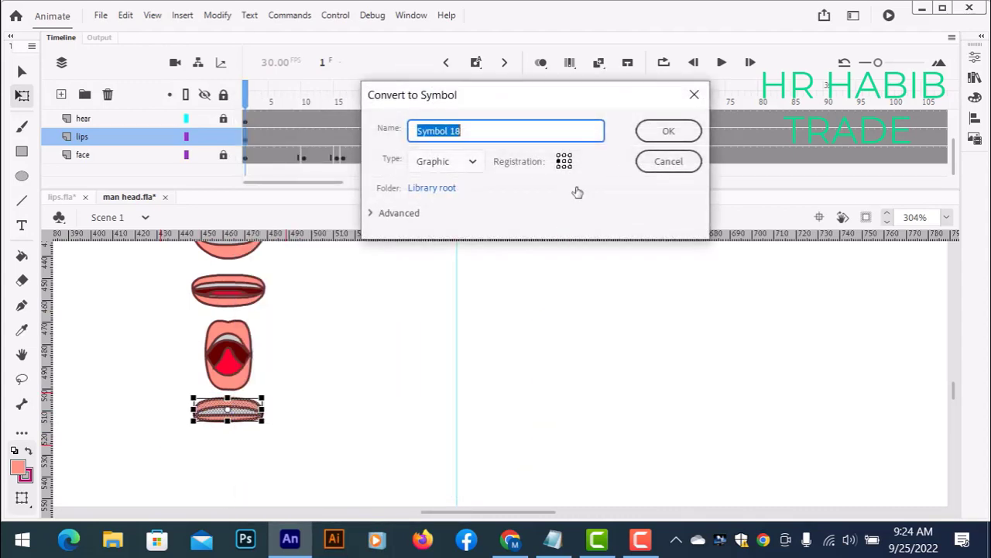
click(668, 132)
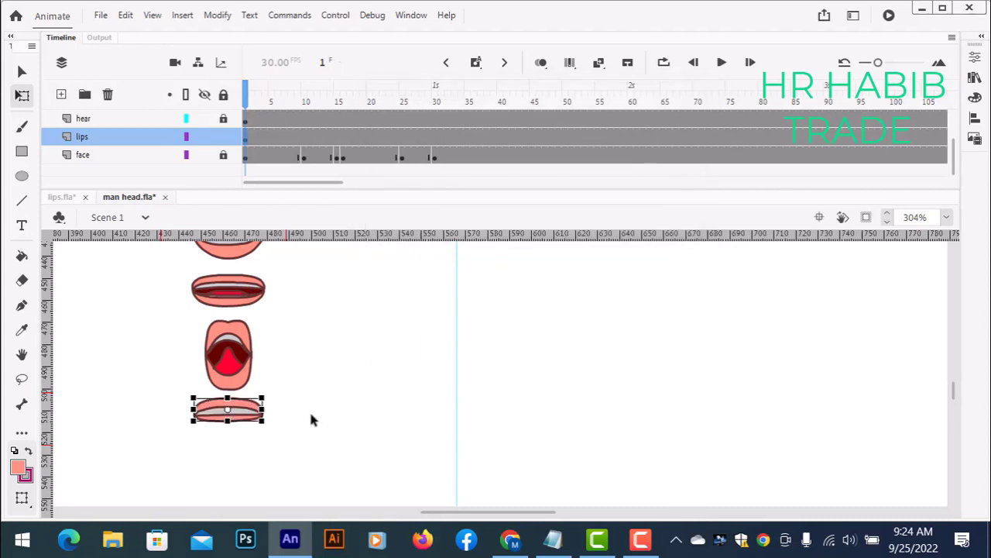
scroll(310, 416, up, 3)
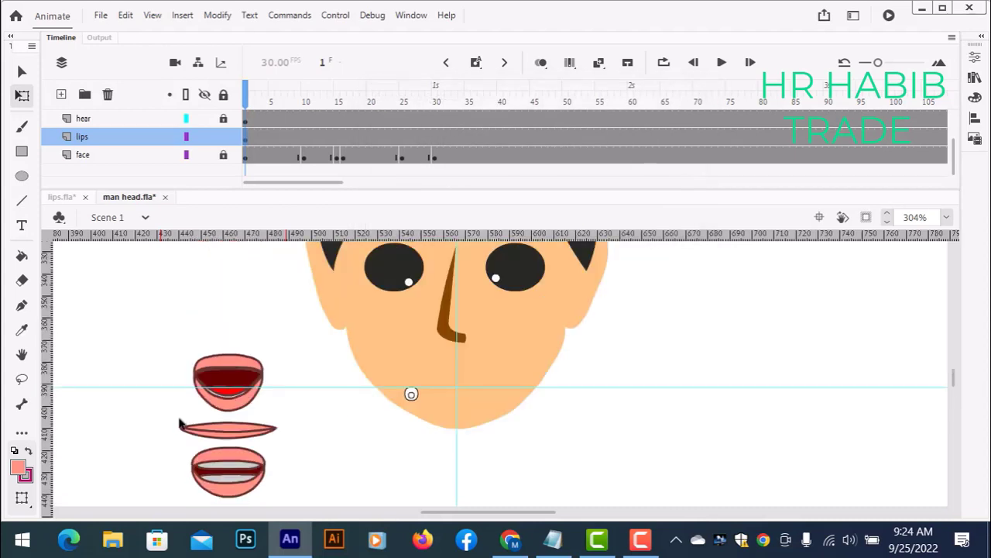
drag(133, 331, 274, 508)
drag(299, 542, 303, 535)
scroll(335, 468, down, 2)
scroll(334, 468, down, 2)
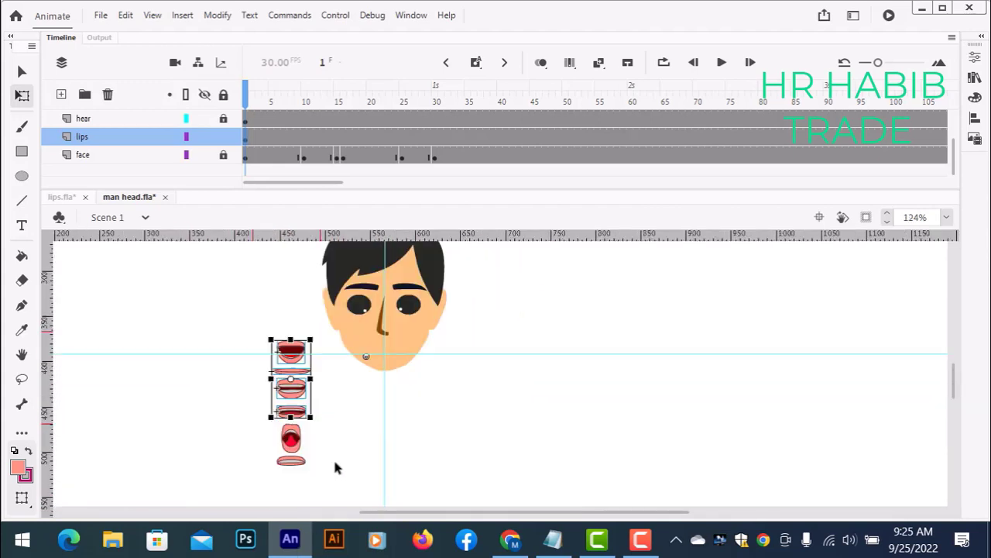
click(351, 459)
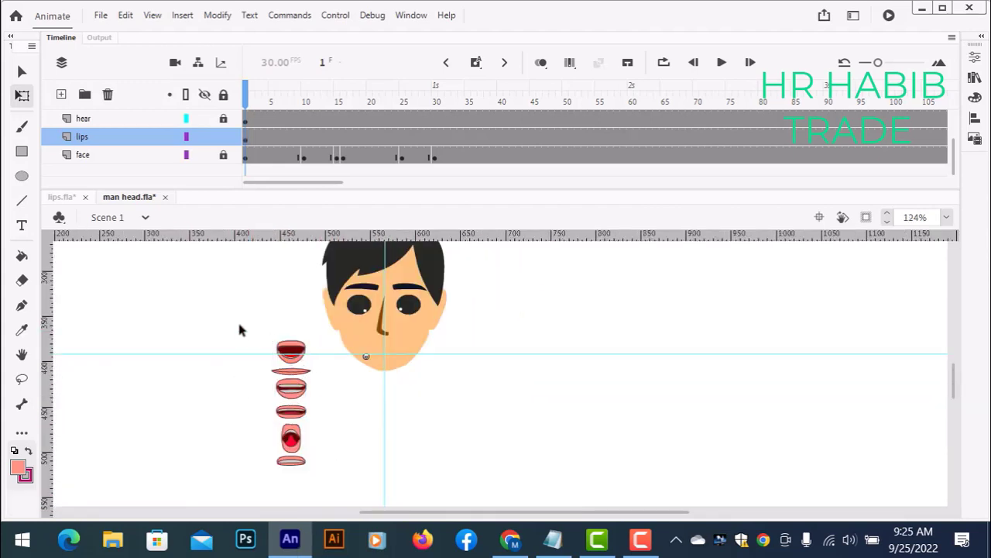
drag(243, 324, 335, 490)
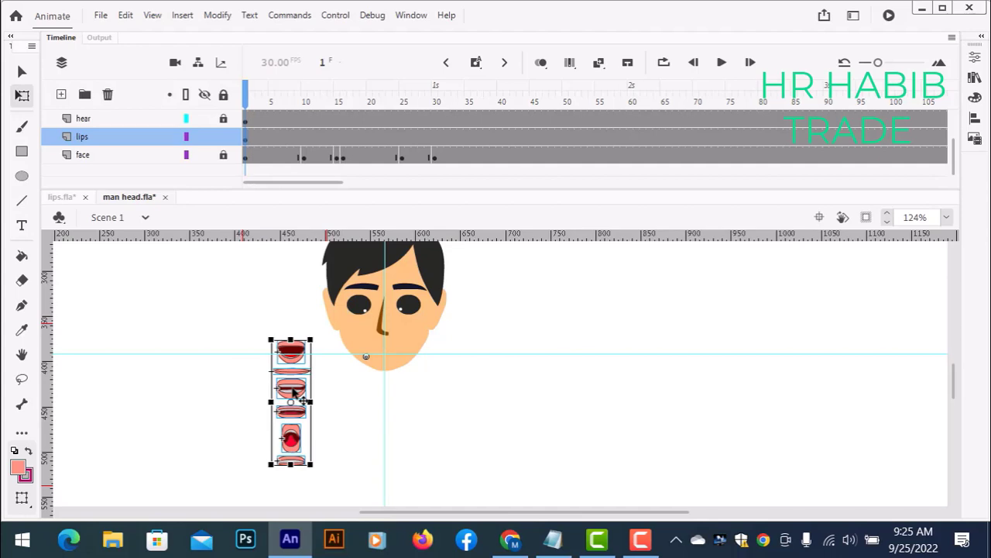
click(337, 398)
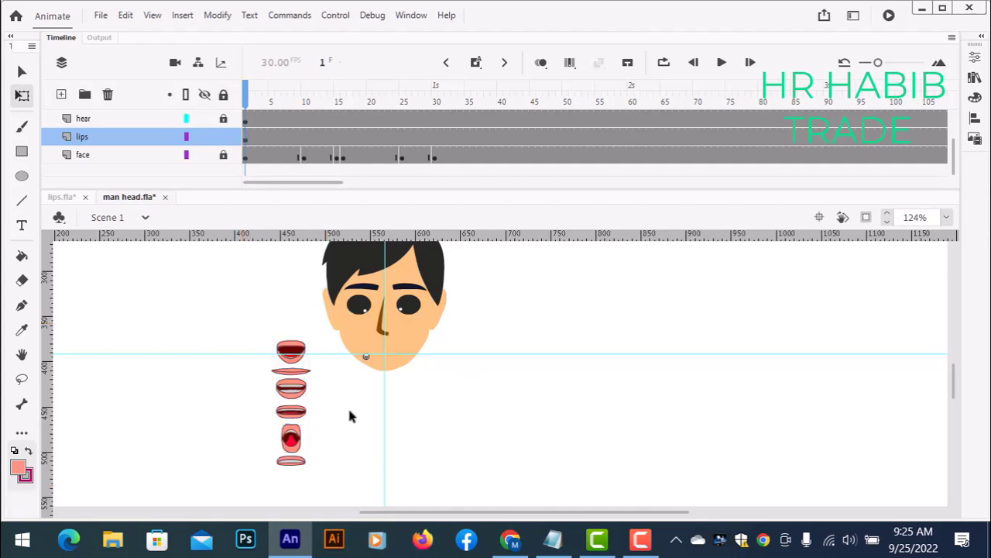
Move the closed mouth from the column onto the man's face, centring it where the two guides cross.
scroll(400, 382, up, 3)
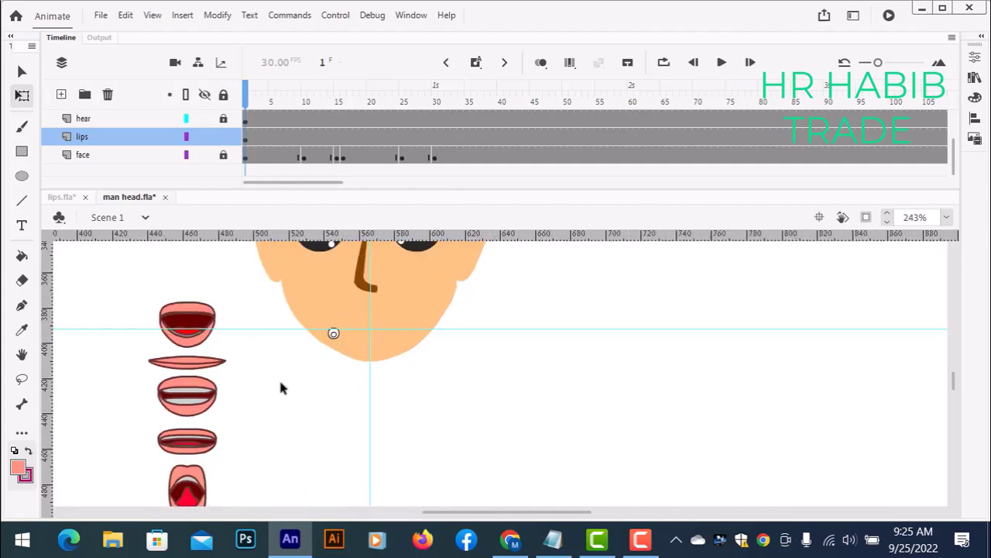
drag(132, 351, 258, 378)
click(216, 373)
drag(141, 353, 241, 379)
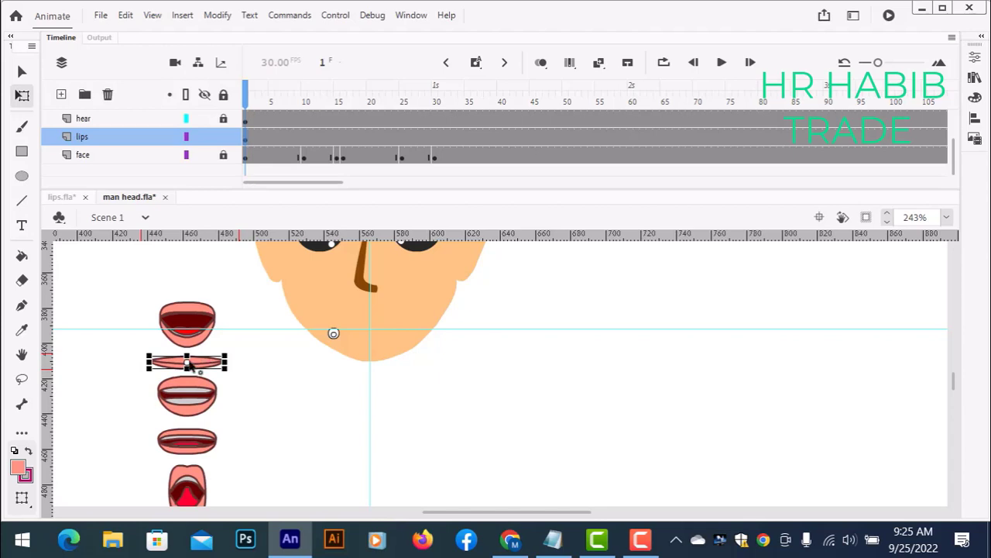
scroll(193, 364, up, 2)
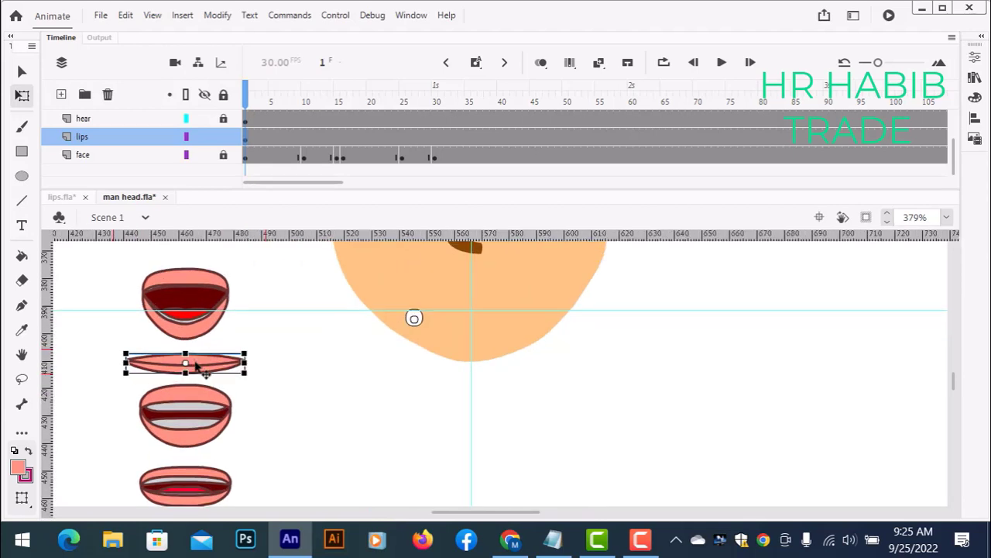
drag(207, 370, 475, 313)
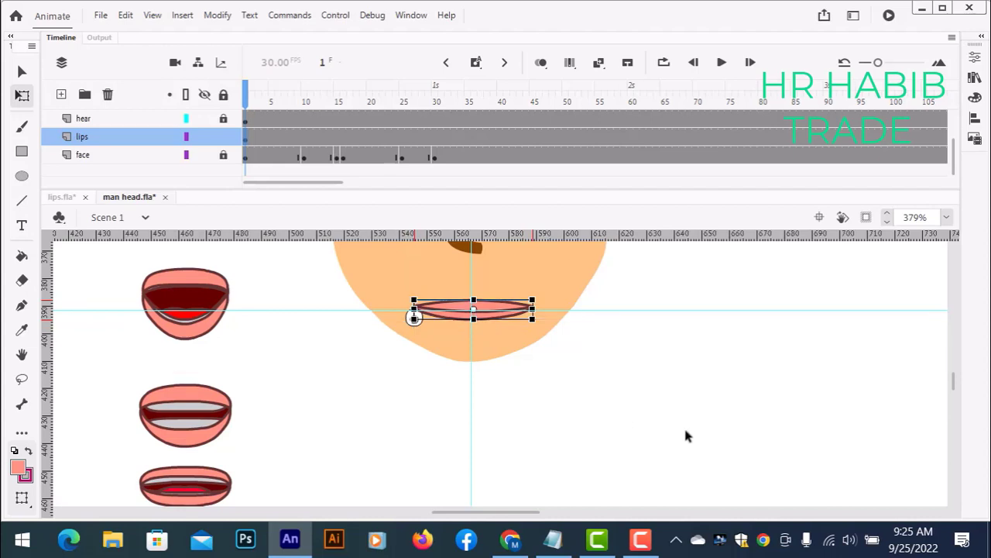
click(638, 398)
scroll(659, 400, down, 5)
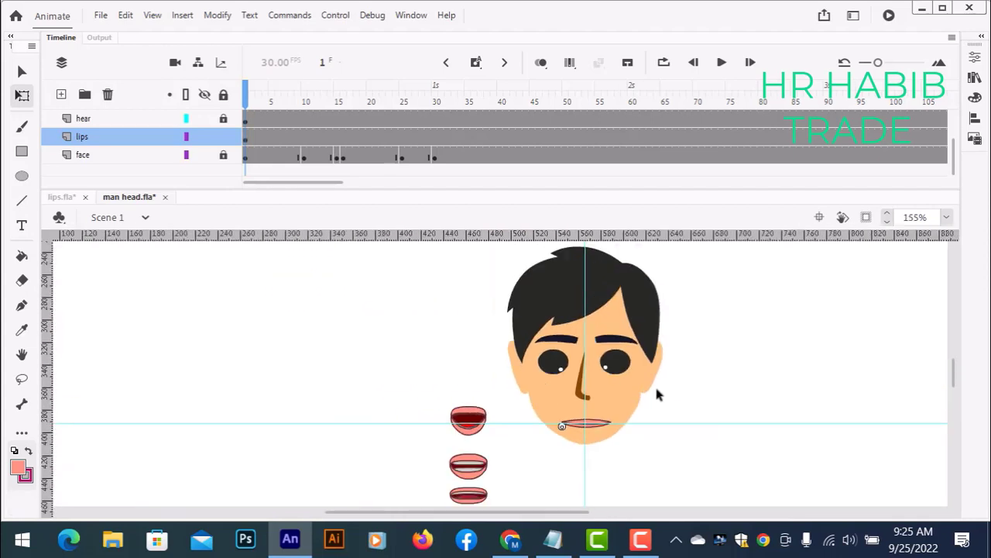
Open the closed mouth symbol for editing, add a keyframe at frame 5 and delete the mouth artwork from that frame.
scroll(709, 399, up, 5)
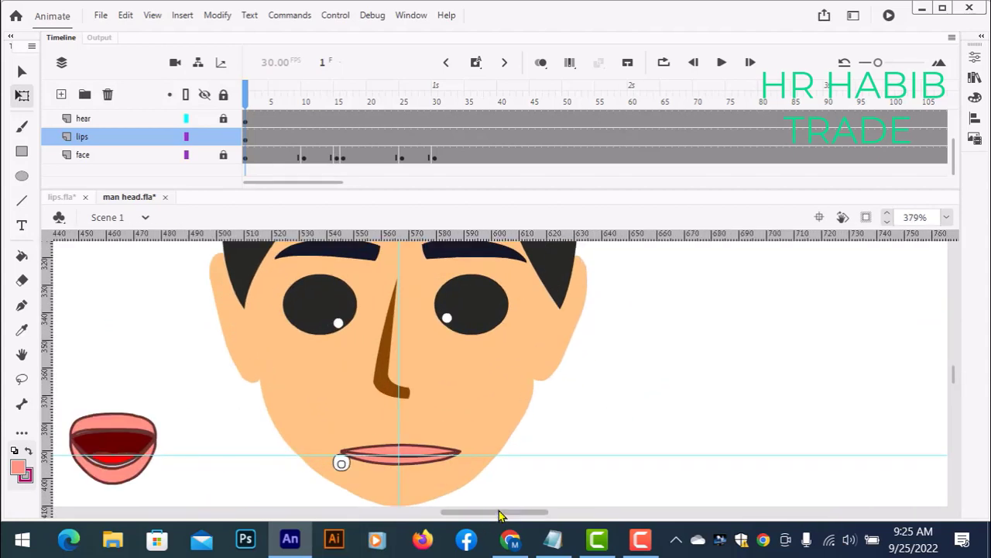
drag(501, 514, 492, 515)
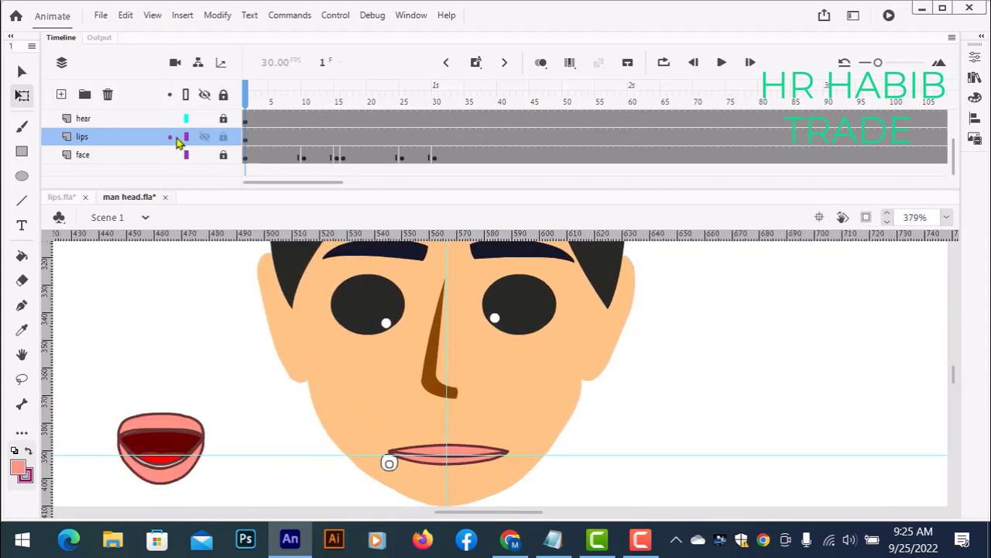
click(442, 455)
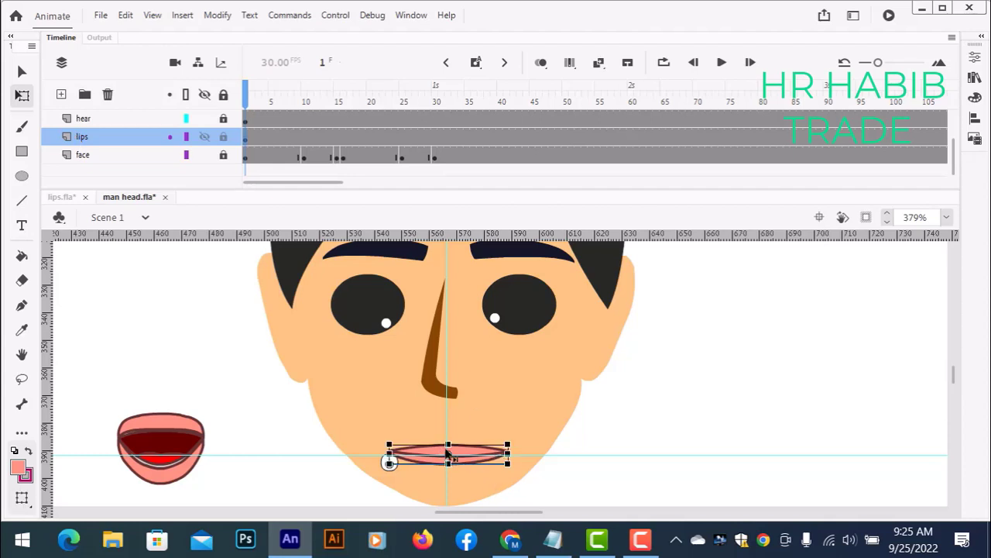
scroll(437, 460, up, 2)
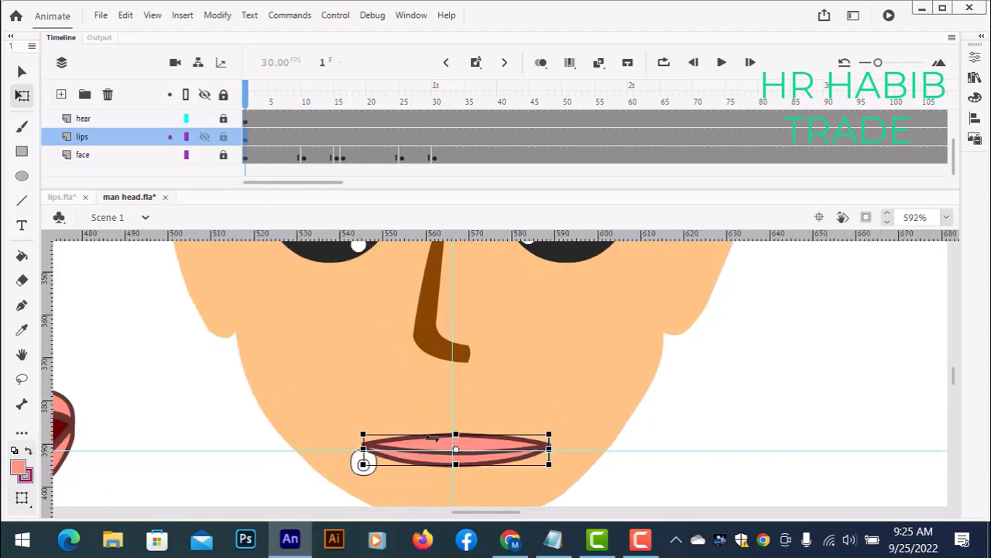
double_click(441, 450)
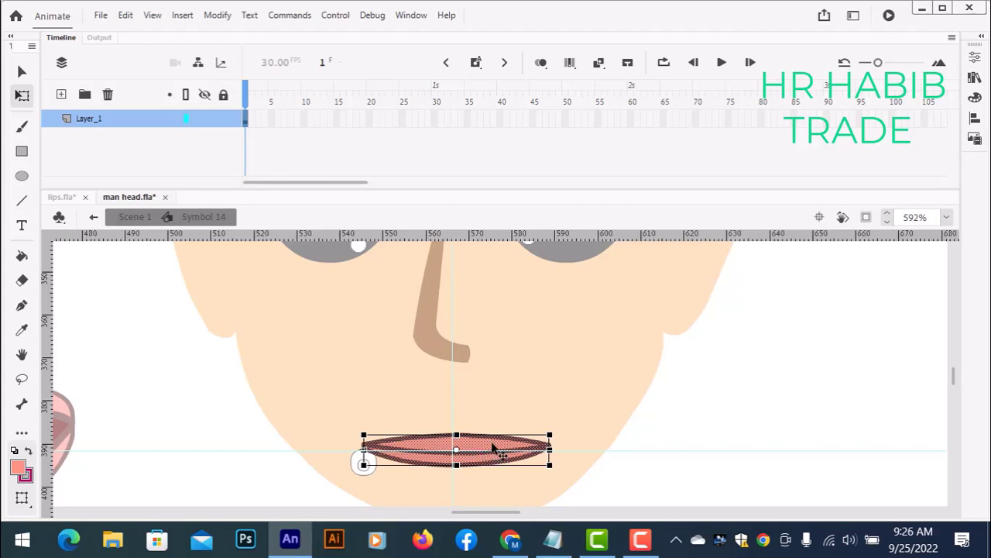
click(272, 119)
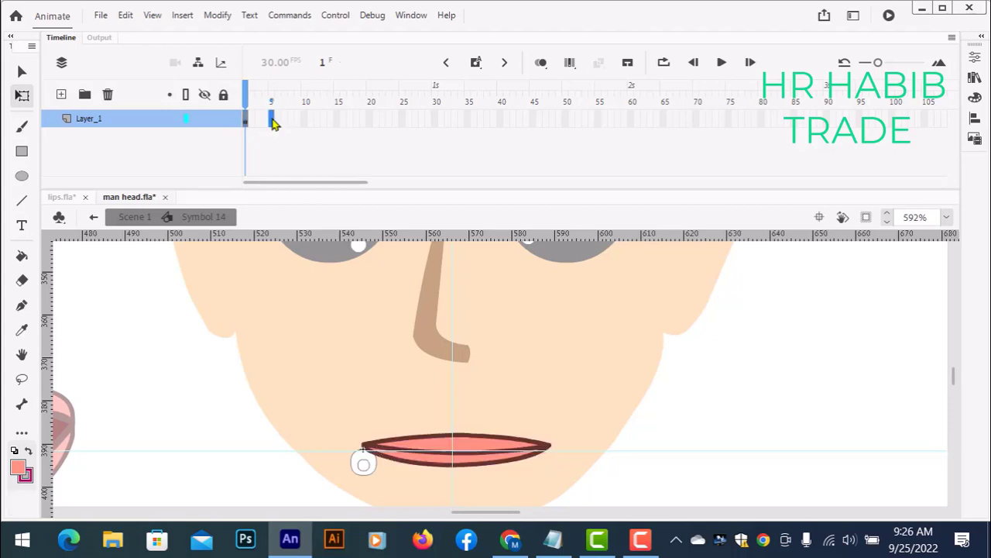
right_click(272, 122)
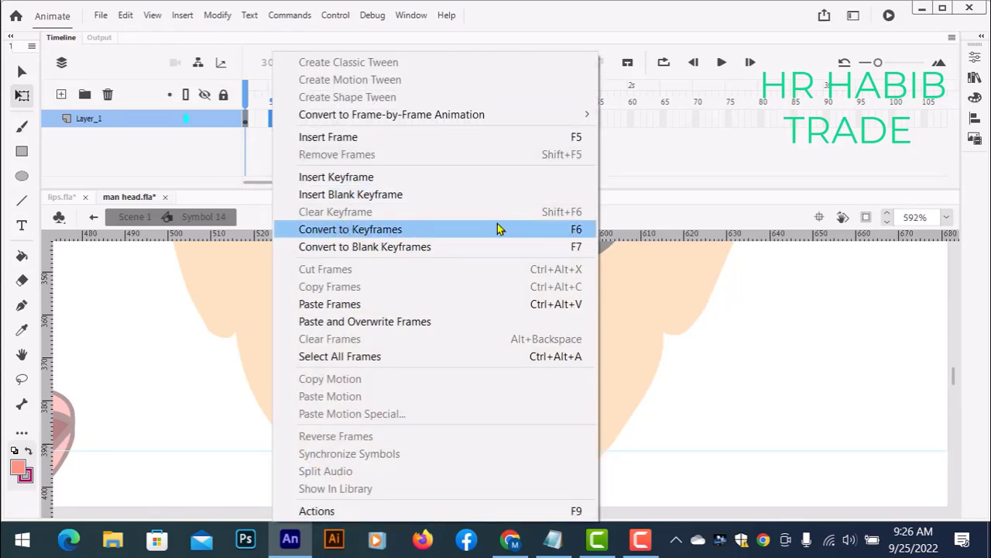
click(380, 231)
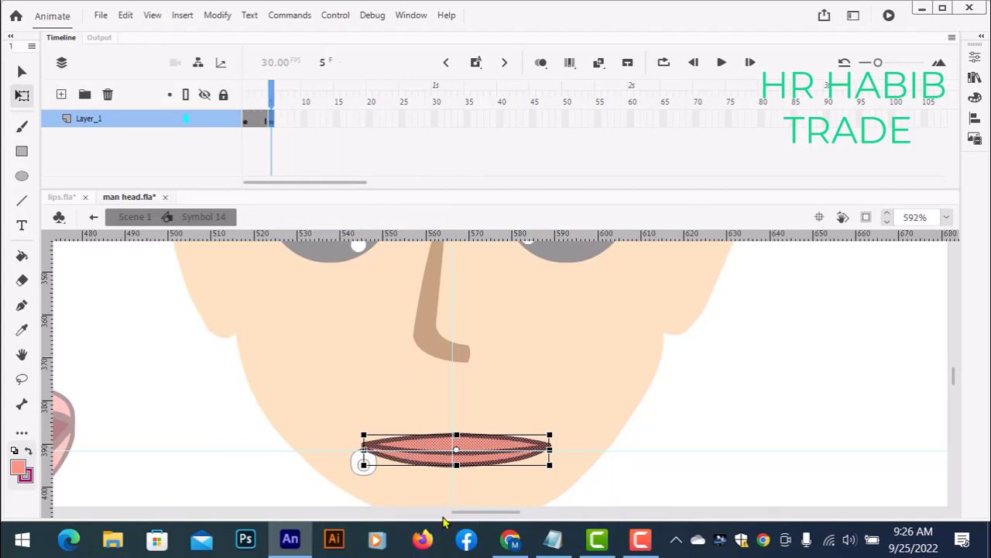
drag(480, 514, 471, 517)
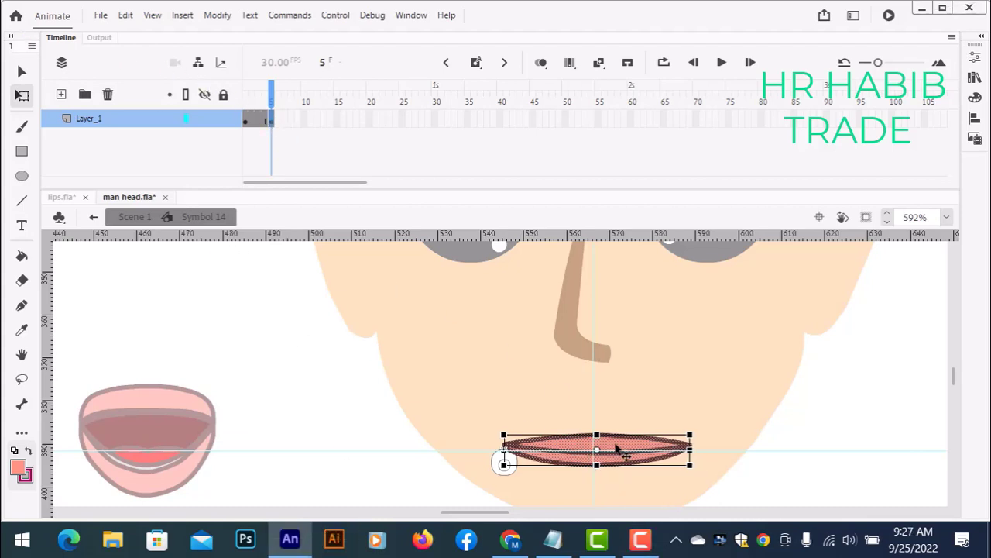
key(Delete)
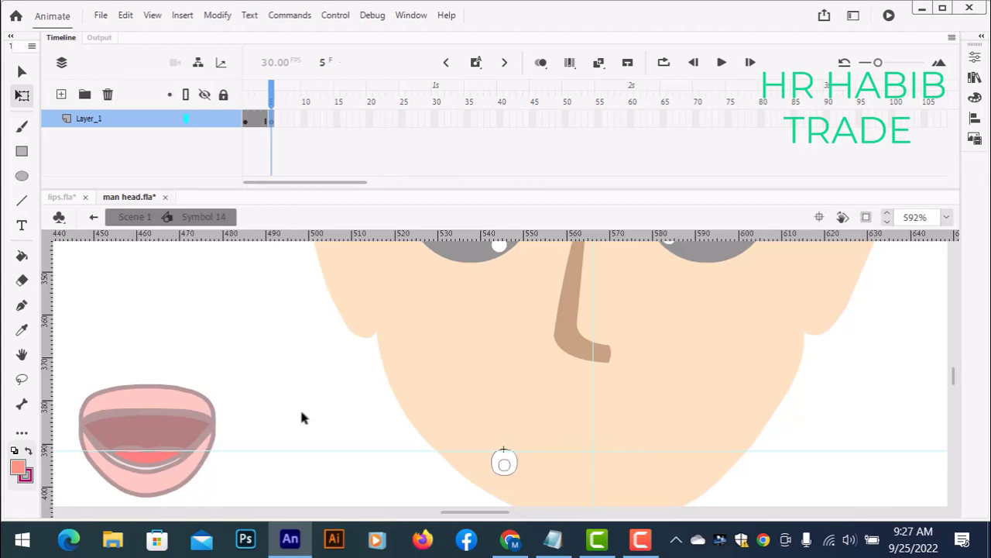
Try to bring the wide open mouth beside the face into frame 5 from inside the closed mouth symbol.
drag(70, 372, 211, 494)
key(ctrl+v)
click(571, 288)
scroll(604, 462, down, 2)
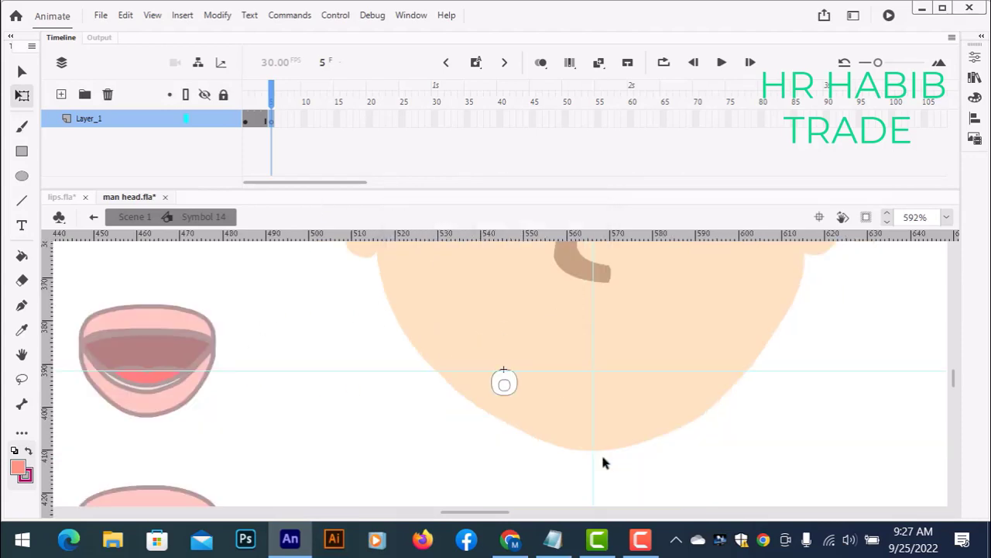
drag(80, 309, 192, 420)
click(266, 416)
Return to Scene 1 and cut all five remaining mouth shapes from the column beside the face.
click(246, 123)
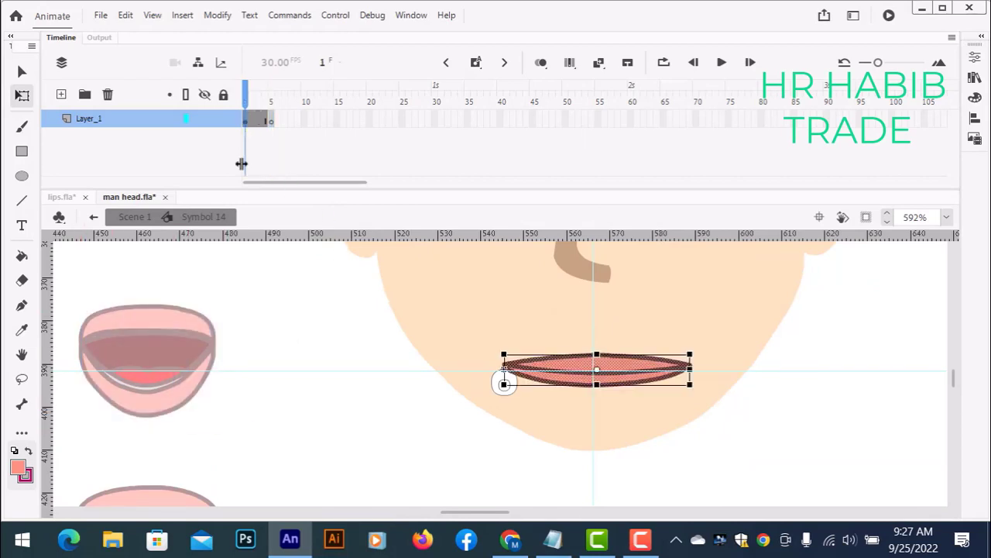
click(93, 218)
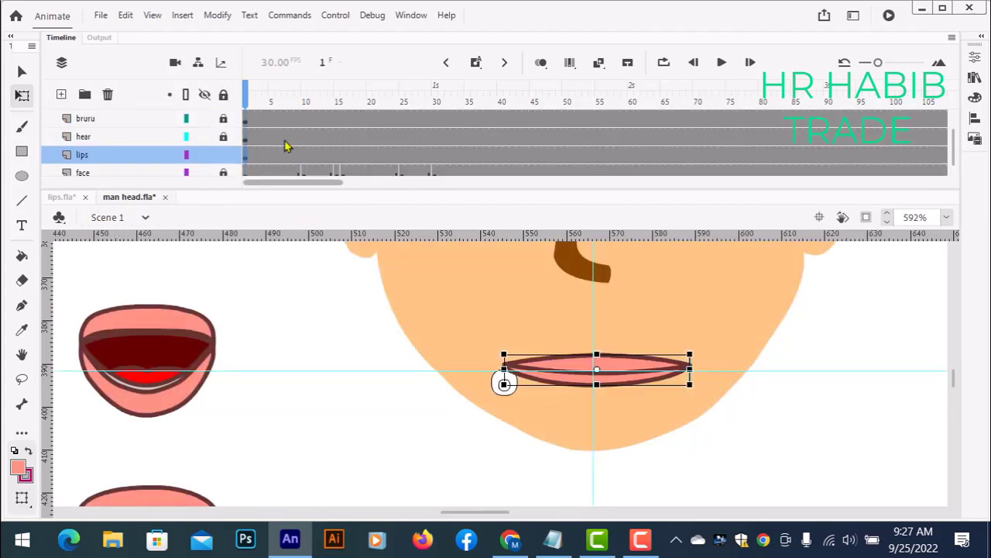
scroll(365, 387, down, 2)
scroll(301, 385, up, 2)
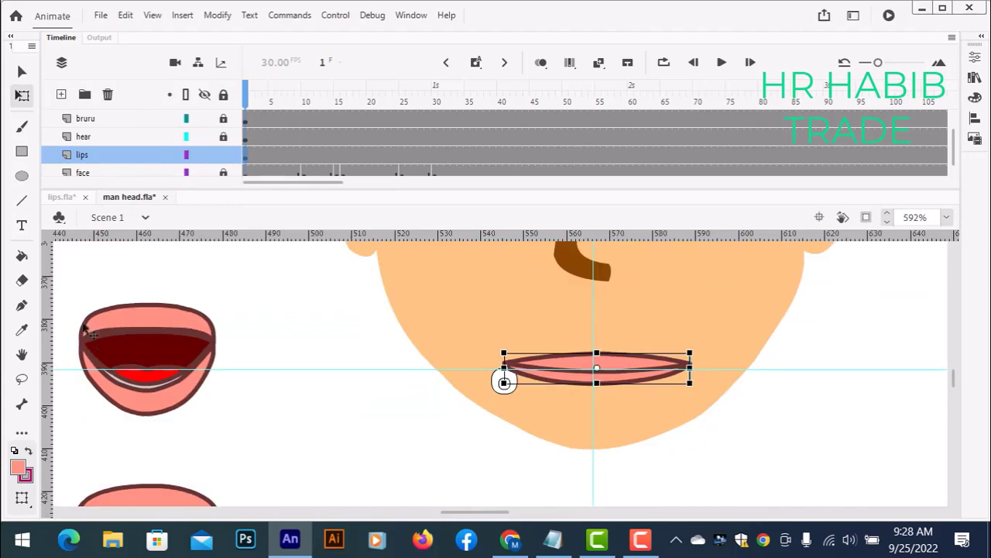
mouse_move(72, 294)
mouse_down()
mouse_move(189, 473)
mouse_move(243, 512)
mouse_move(273, 512)
mouse_up()
scroll(204, 401, down, 5)
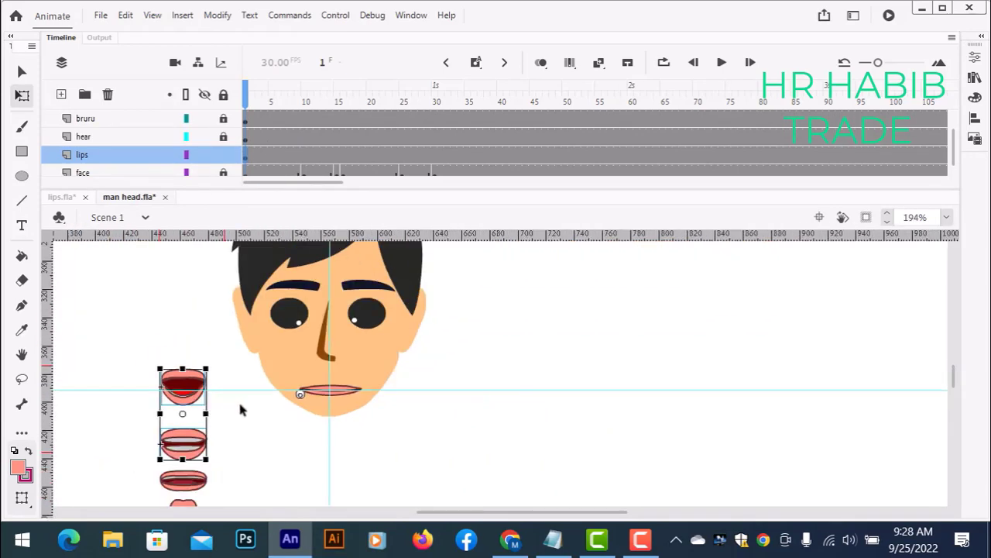
drag(143, 364, 226, 506)
scroll(236, 488, down, 5)
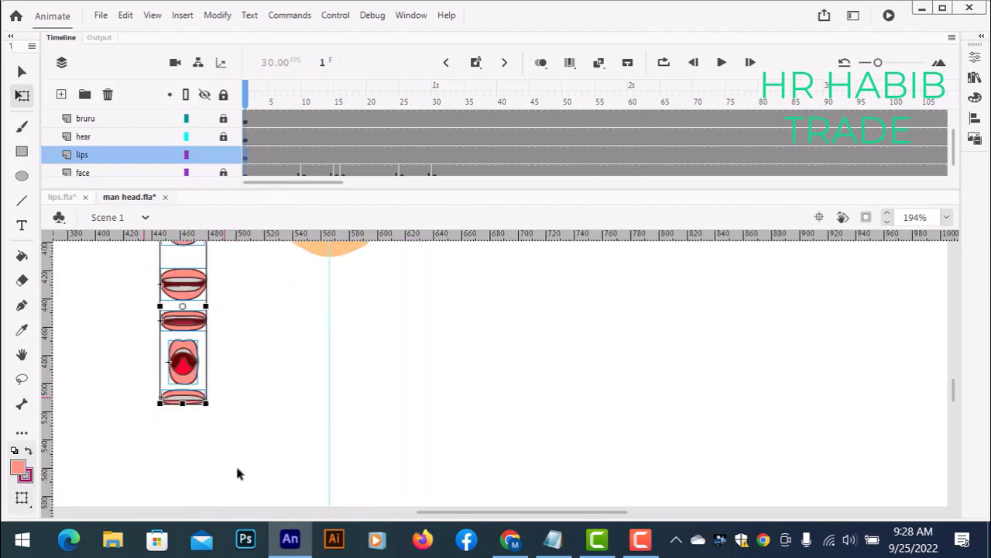
scroll(231, 414, up, 1)
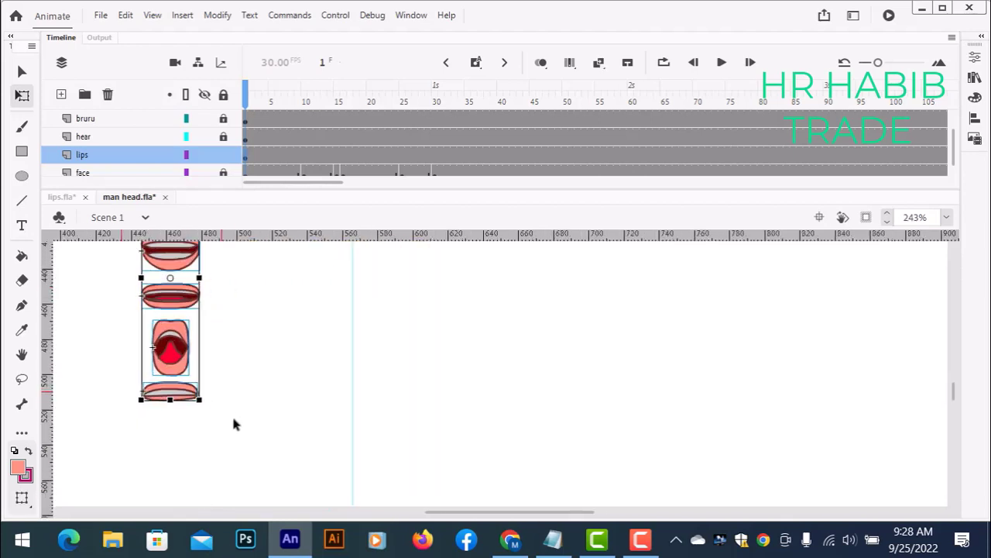
scroll(232, 413, up, 2)
scroll(236, 424, up, 3)
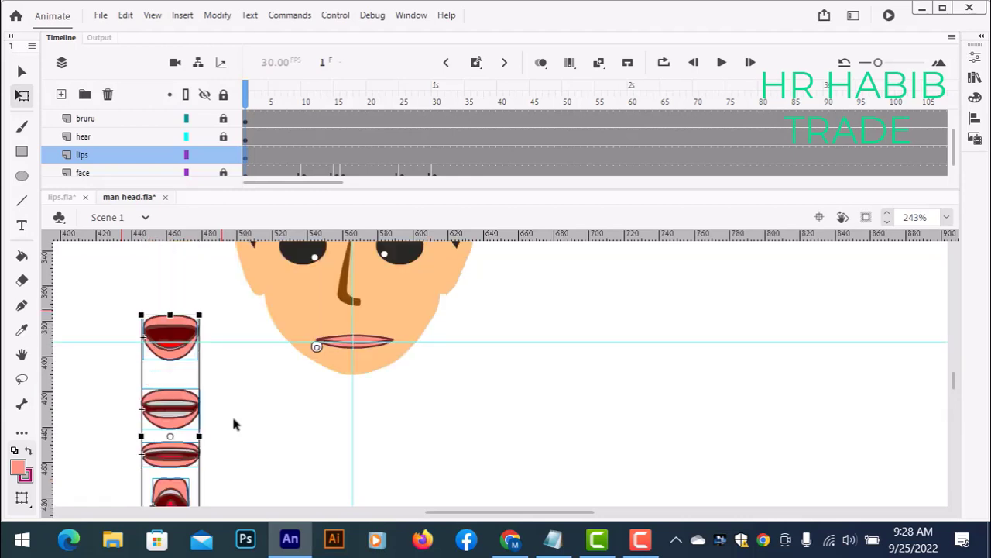
click(106, 306)
drag(106, 306, 242, 508)
click(242, 382)
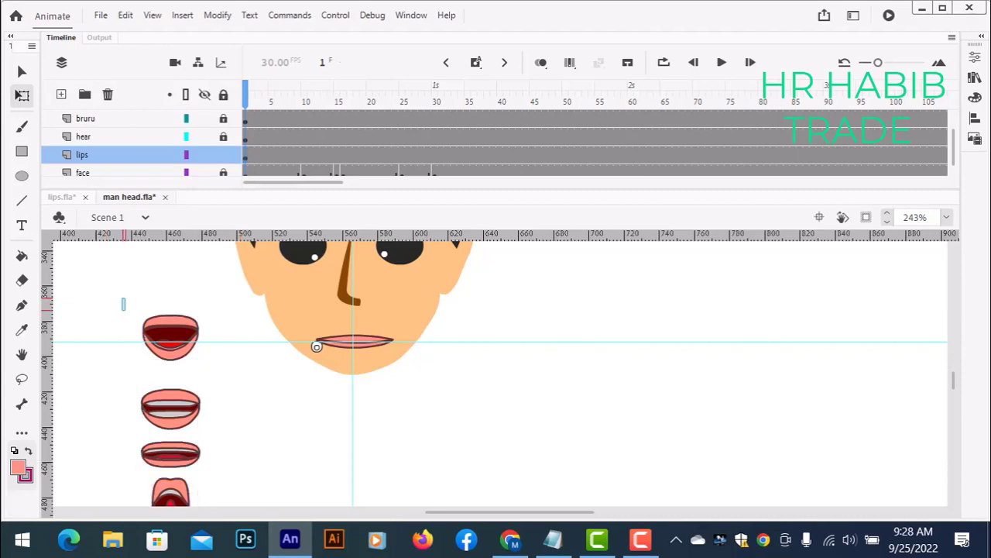
drag(121, 299, 226, 506)
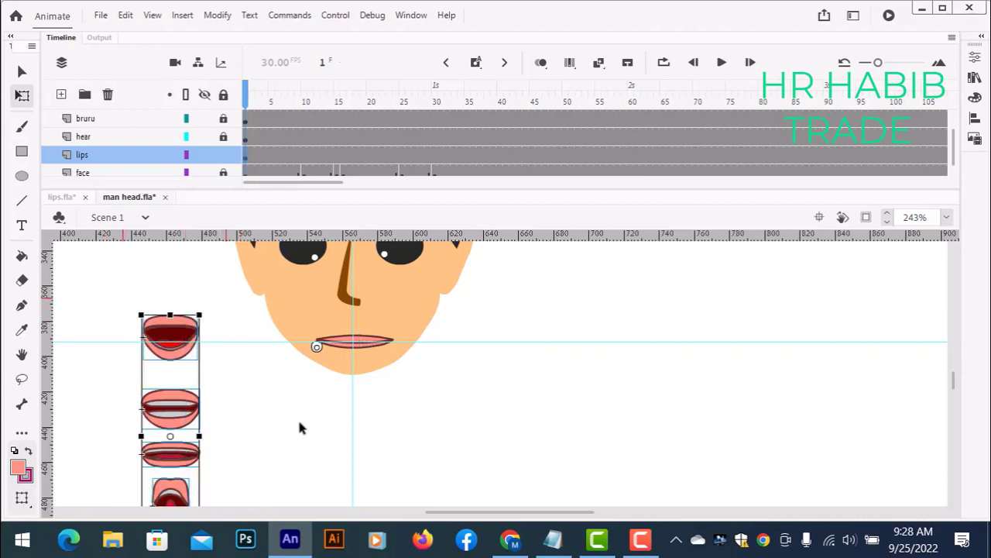
key(Delete)
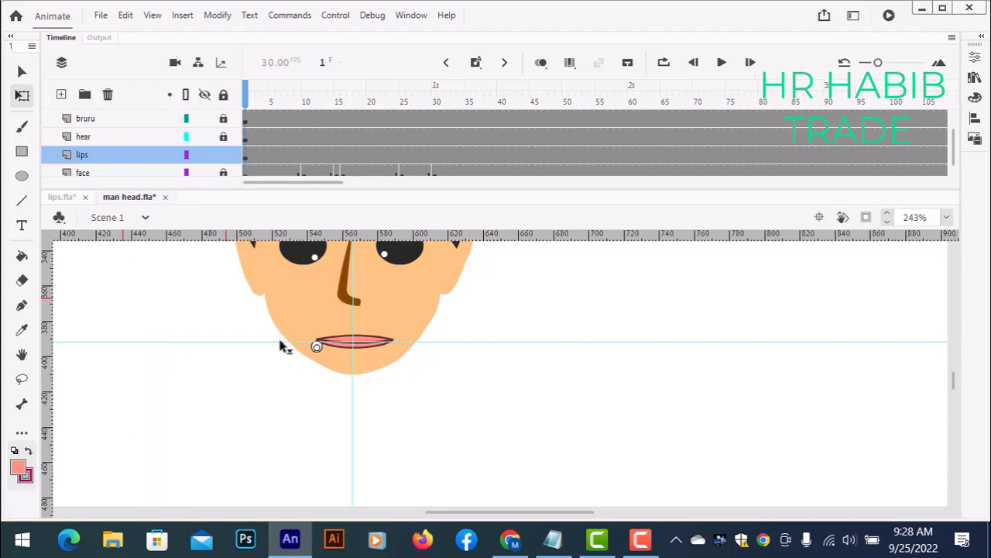
Paste the five cut mouth shapes into frame 1 of the closed mouth symbol and move them clear of the face.
scroll(348, 348, up, 5)
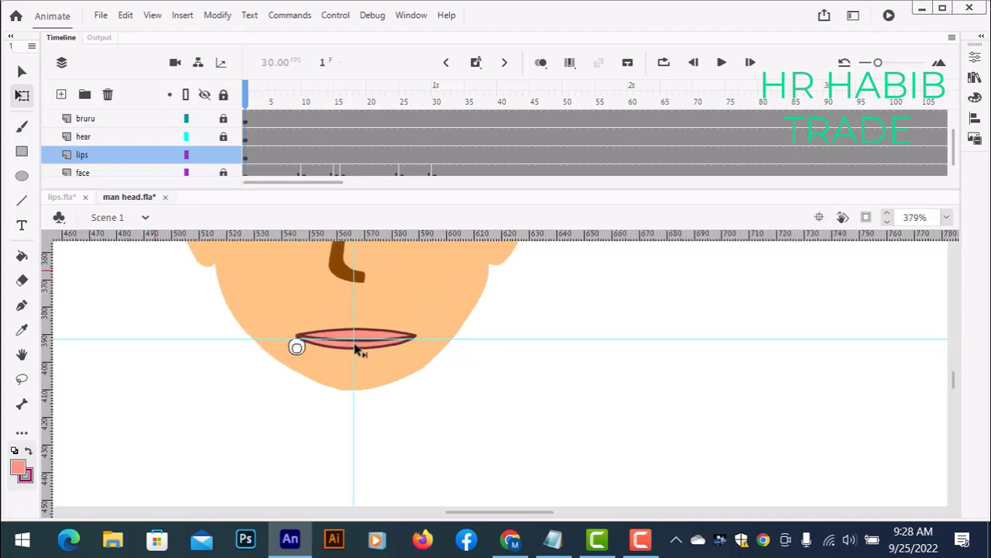
double_click(346, 332)
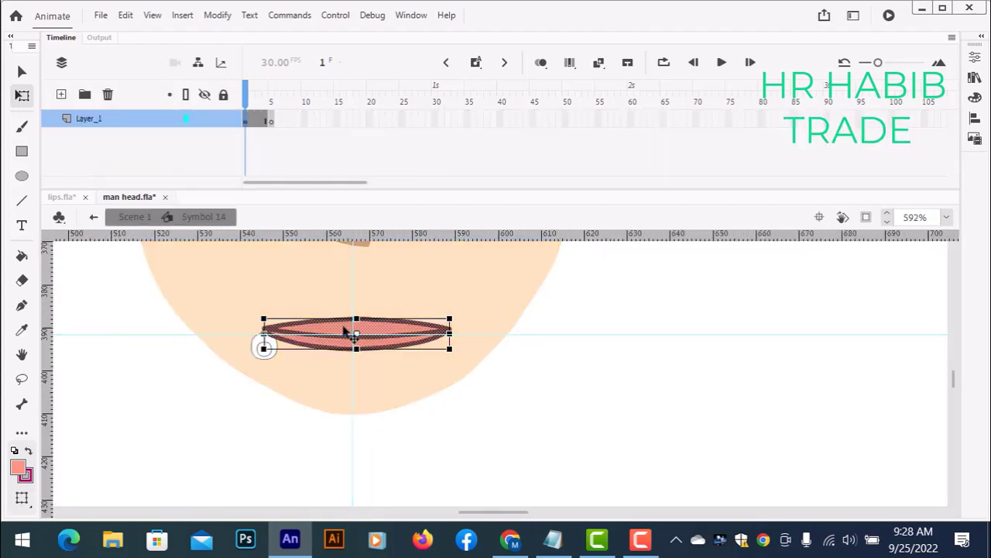
key(ctrl+v)
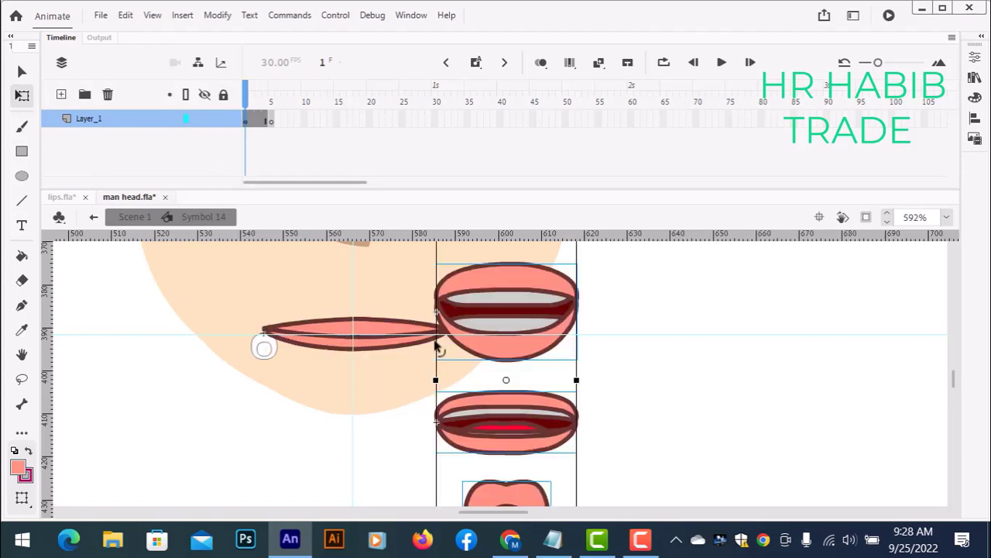
drag(475, 324, 736, 483)
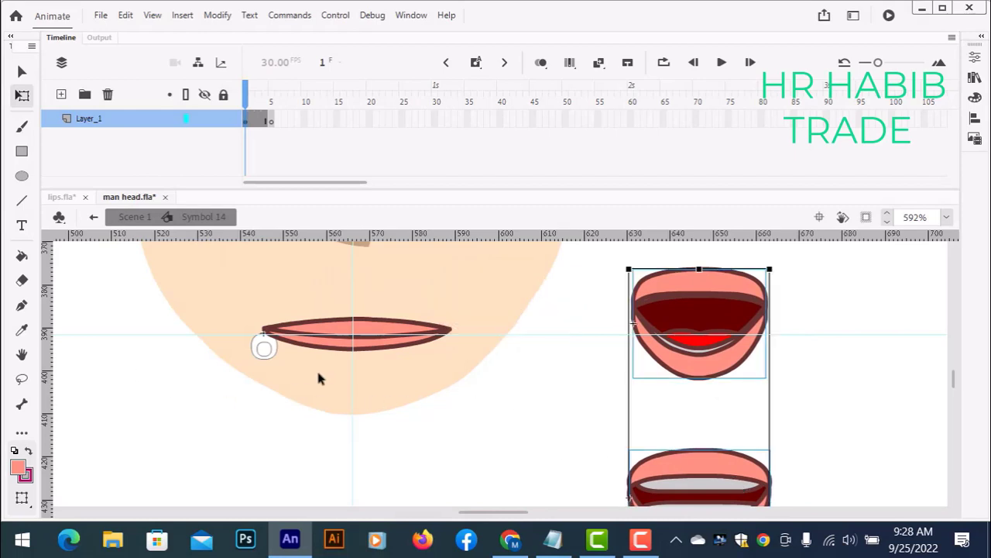
Compare the contents of frame 1 and frame 5 inside the closed mouth symbol.
click(540, 392)
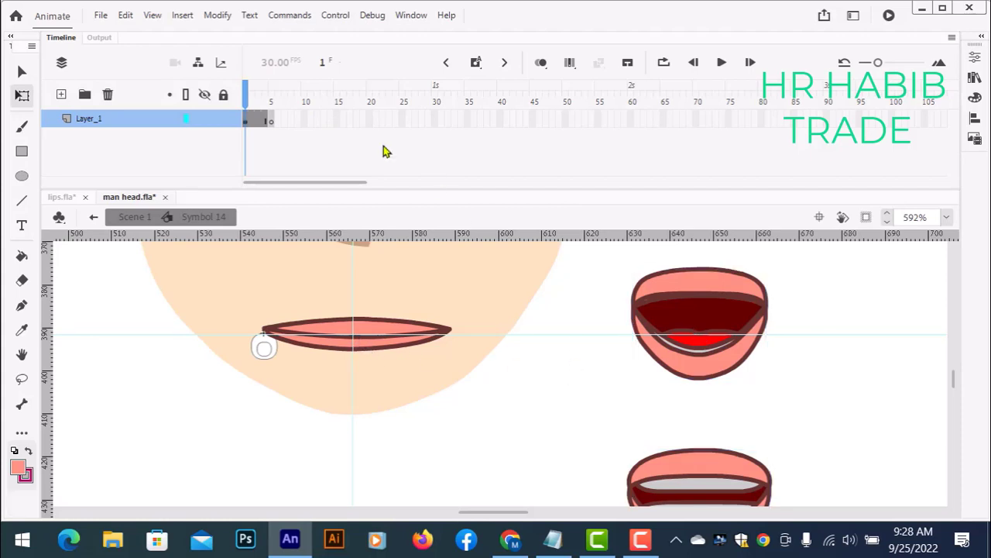
click(271, 124)
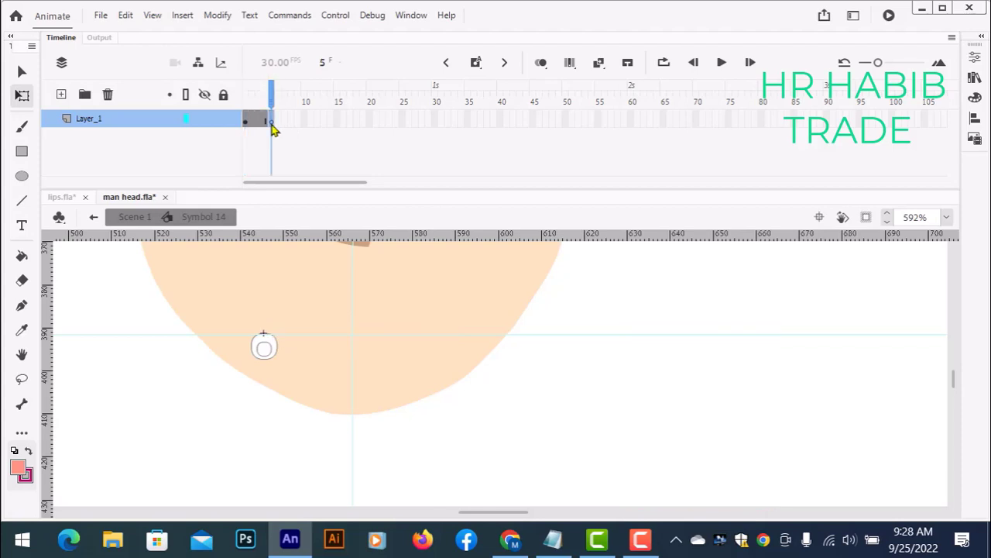
click(246, 119)
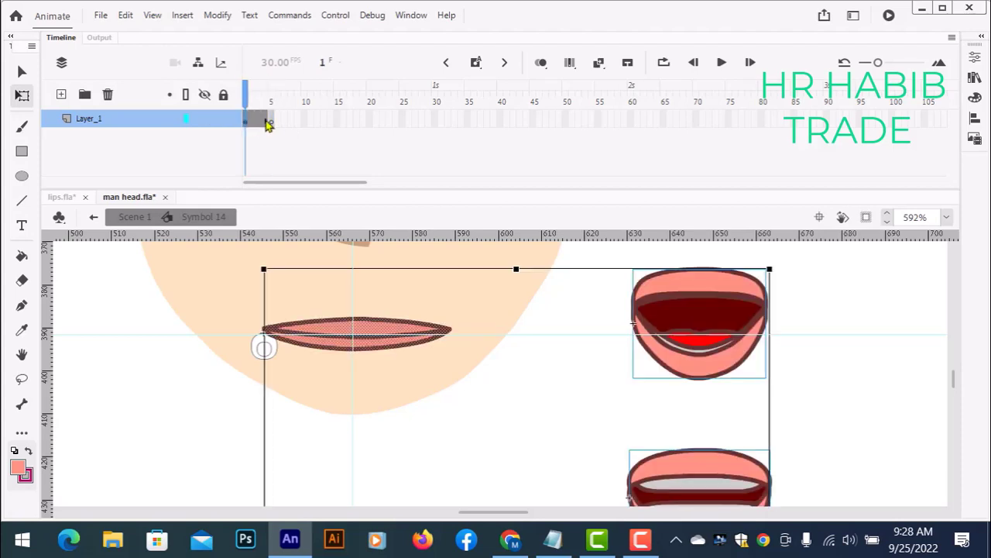
click(271, 124)
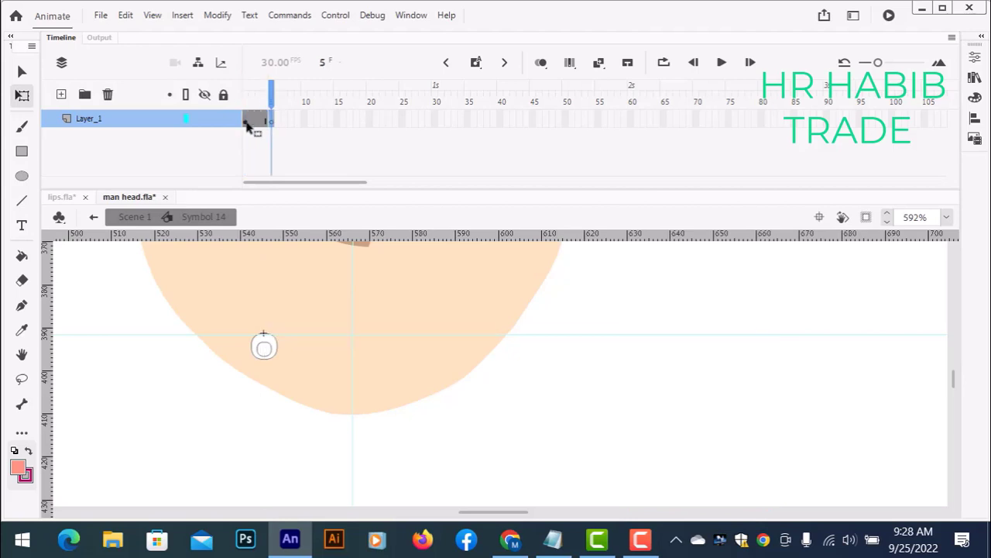
click(248, 125)
click(269, 128)
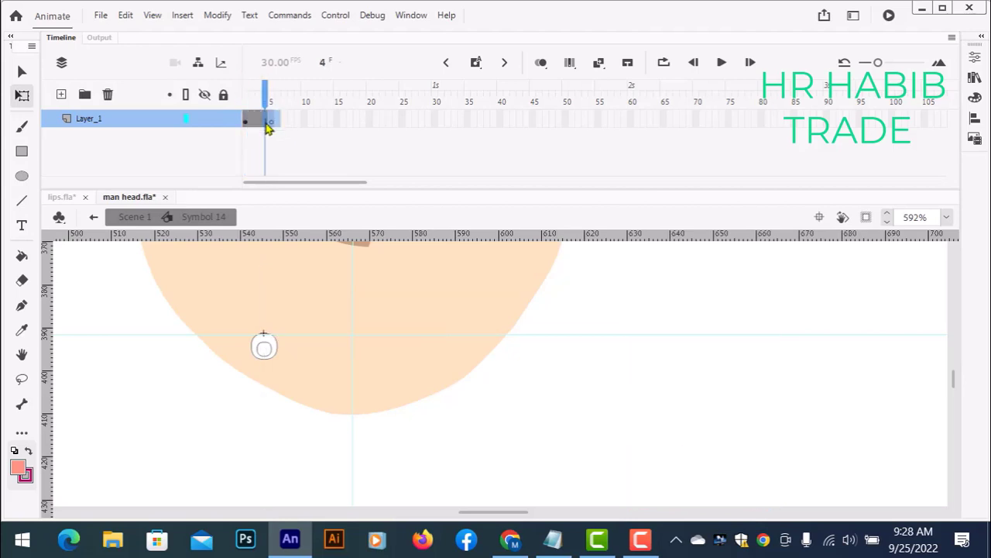
click(254, 131)
click(248, 131)
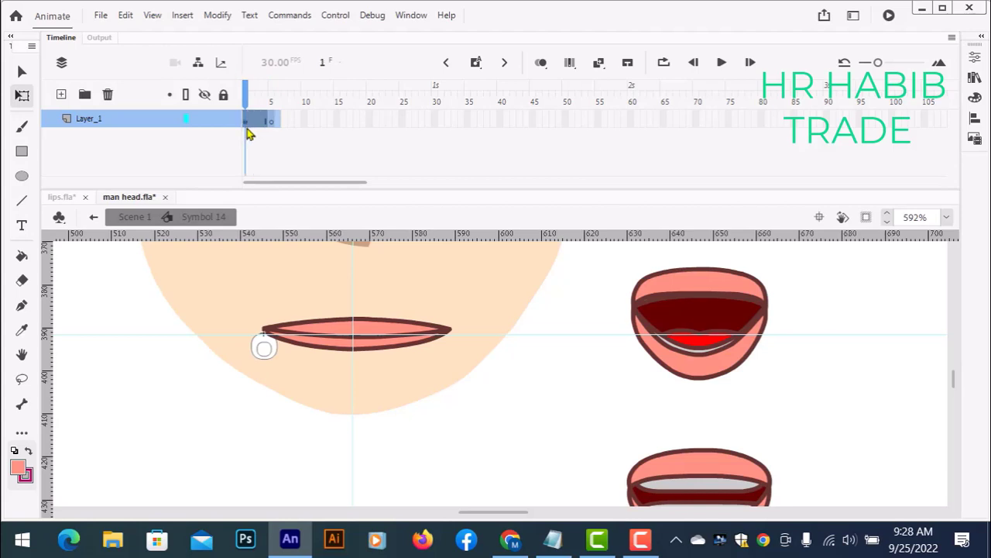
Clear the blank keyframe at frame 5 and remove the extra frames, leaving only frame 1 in the mouth symbol.
click(254, 132)
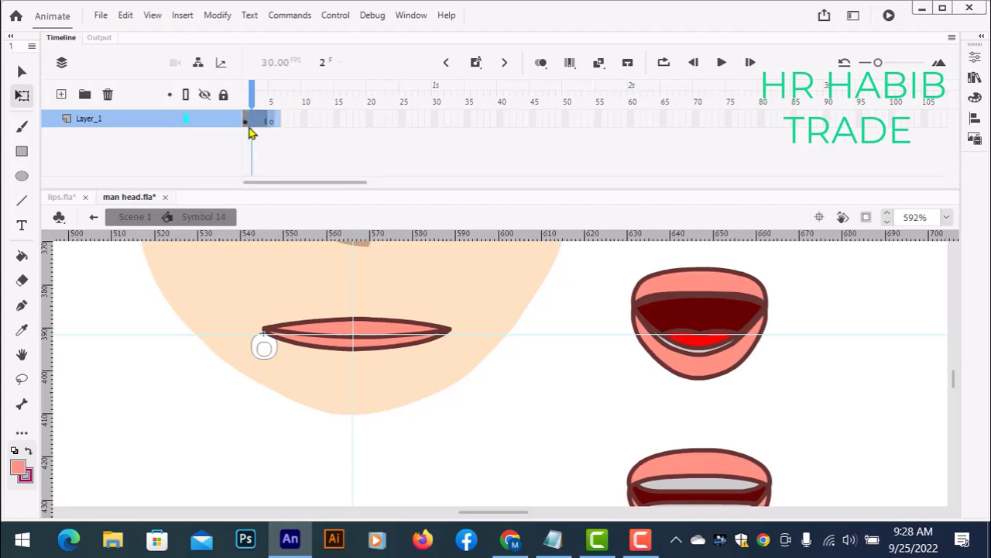
click(250, 132)
right_click(265, 119)
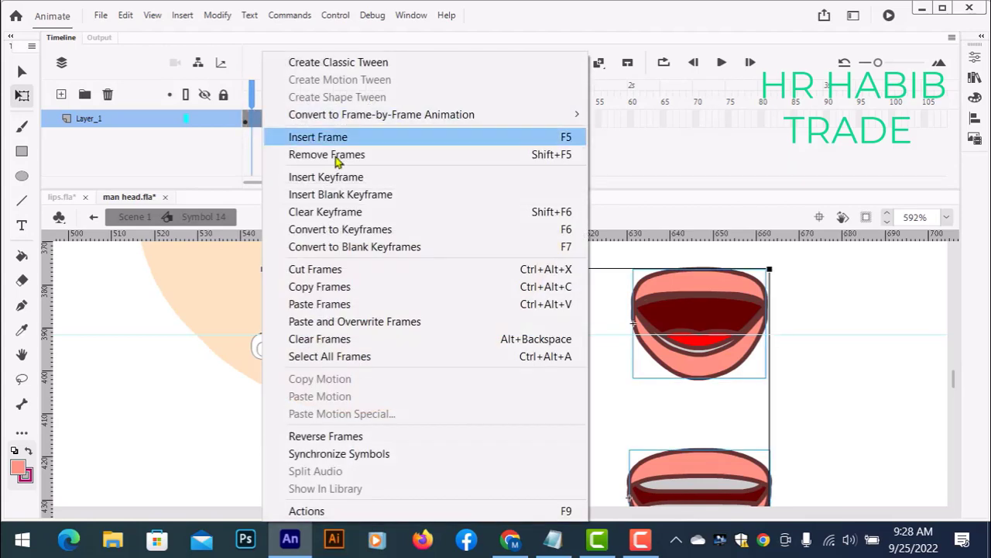
click(353, 213)
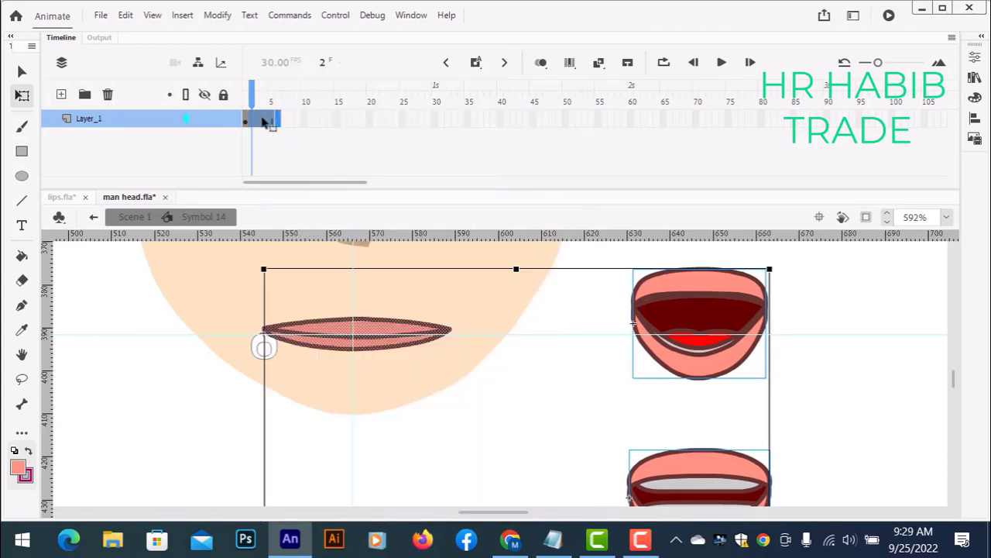
right_click(264, 122)
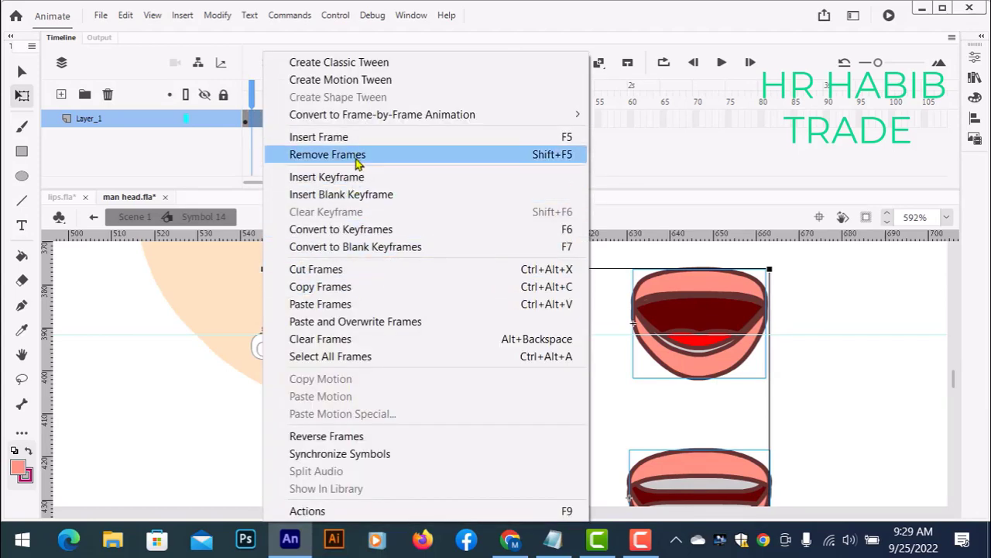
click(357, 159)
click(302, 141)
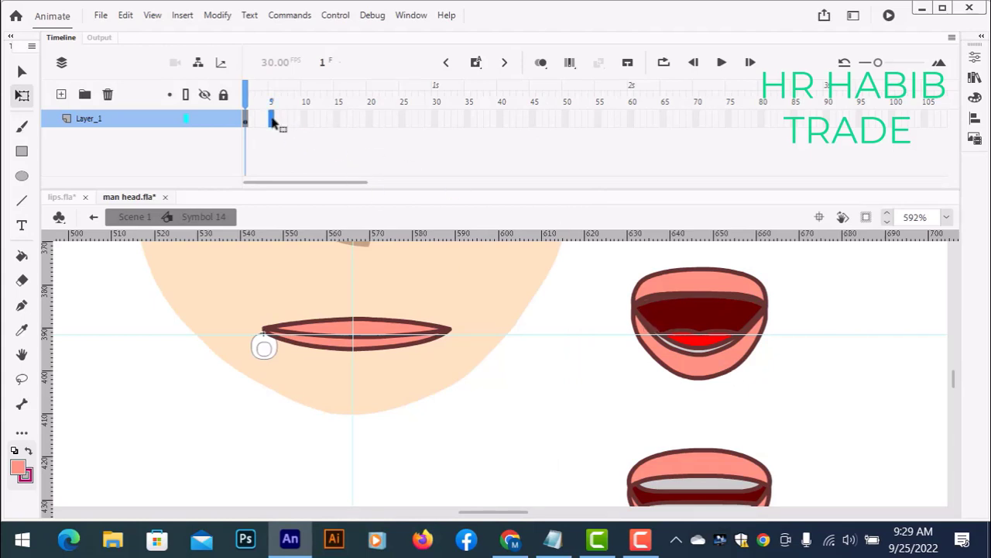
Convert frame 5 of the mouth symbol to a keyframe carrying over all the mouth shapes.
right_click(272, 121)
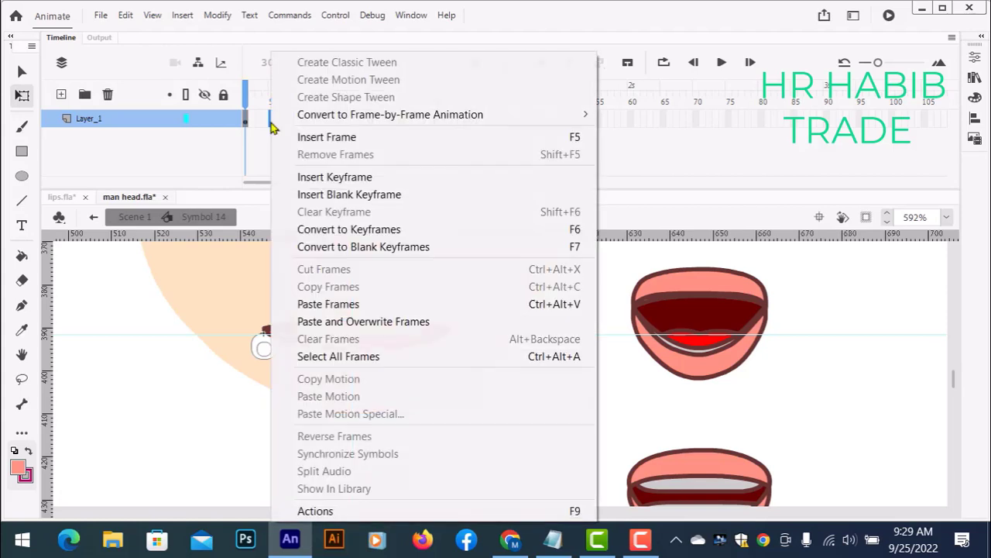
click(369, 231)
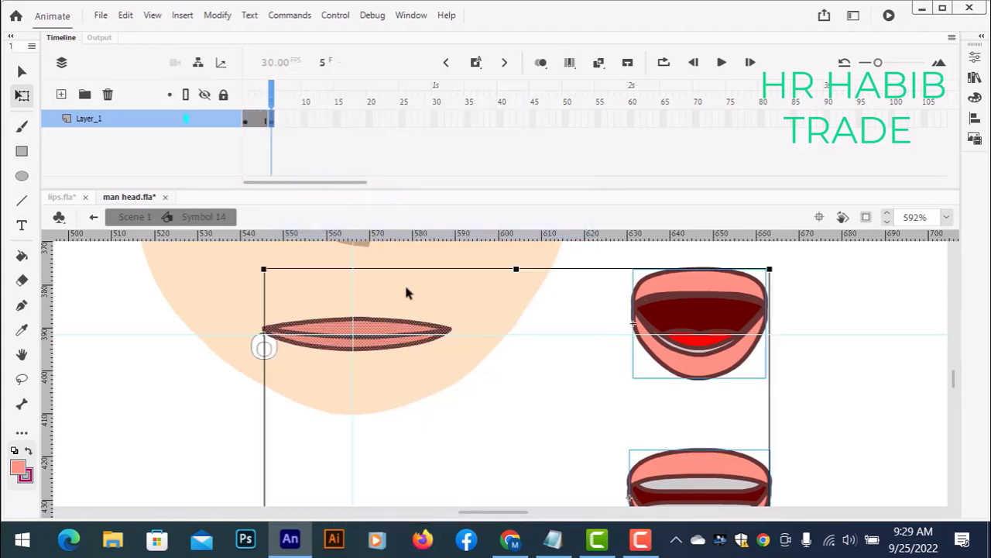
mouse_move(271, 97)
mouse_down()
mouse_move(232, 99)
mouse_move(271, 99)
mouse_up()
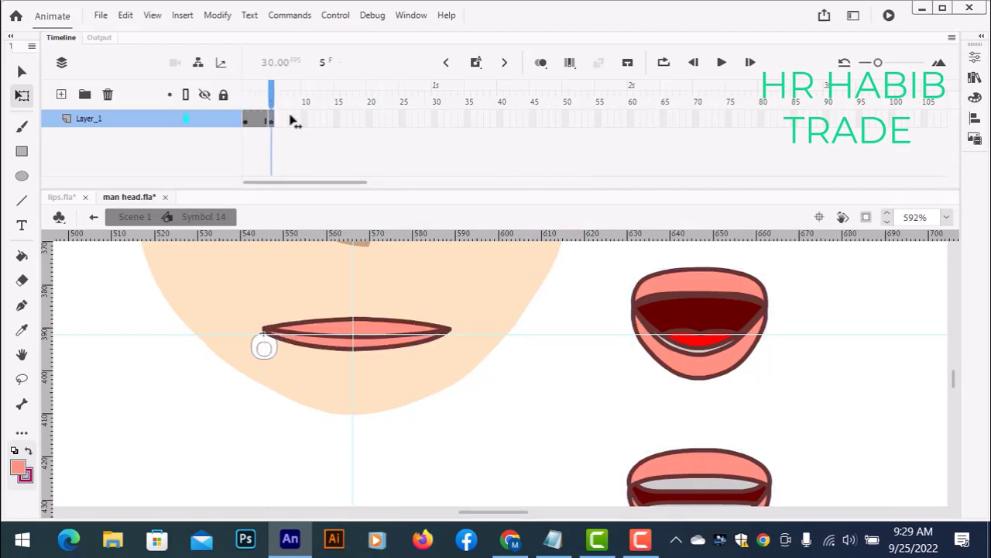
Replace the closed mouth in frame 5 with the wide open mouth, centred where the two guides cross on the face.
click(357, 330)
click(478, 411)
drag(244, 302, 480, 378)
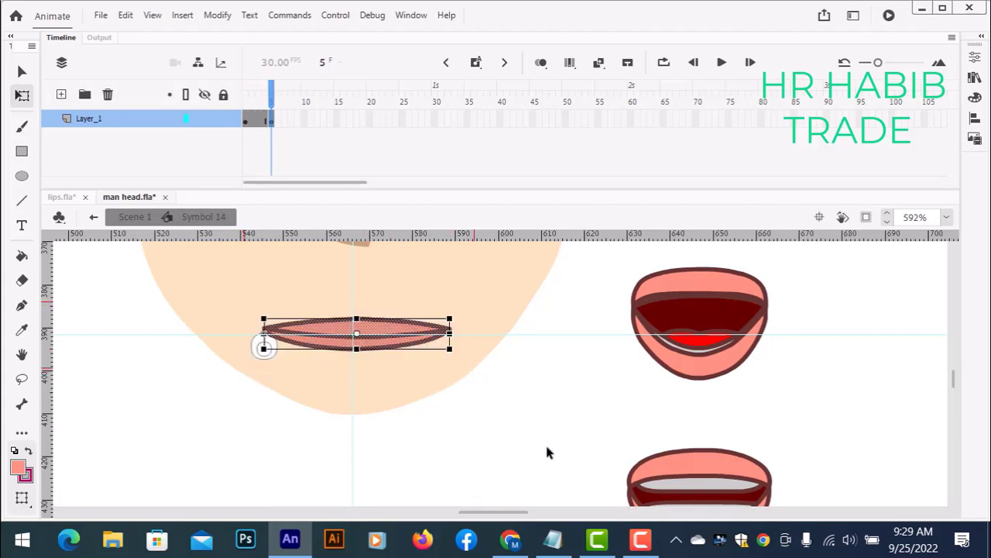
key(Delete)
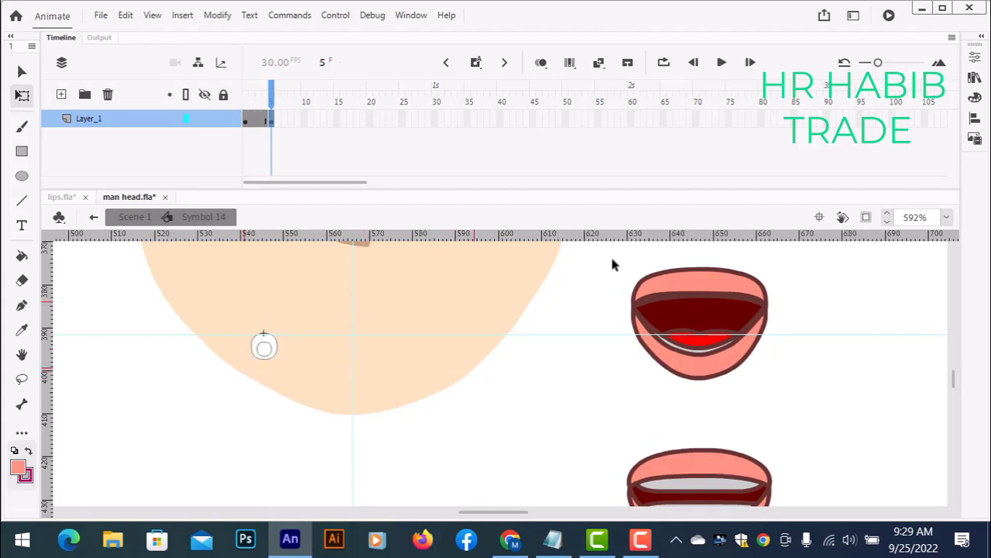
drag(613, 261, 772, 390)
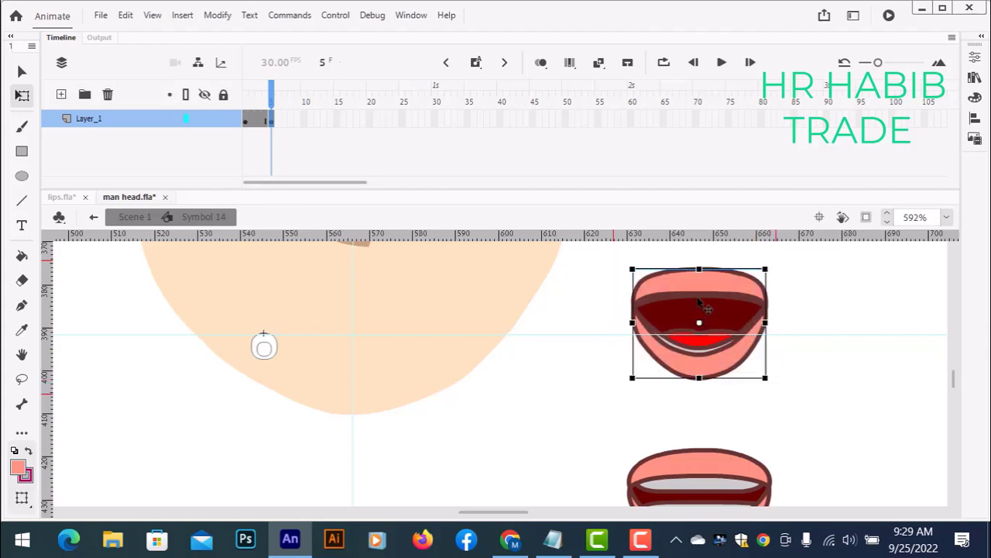
drag(702, 308, 352, 312)
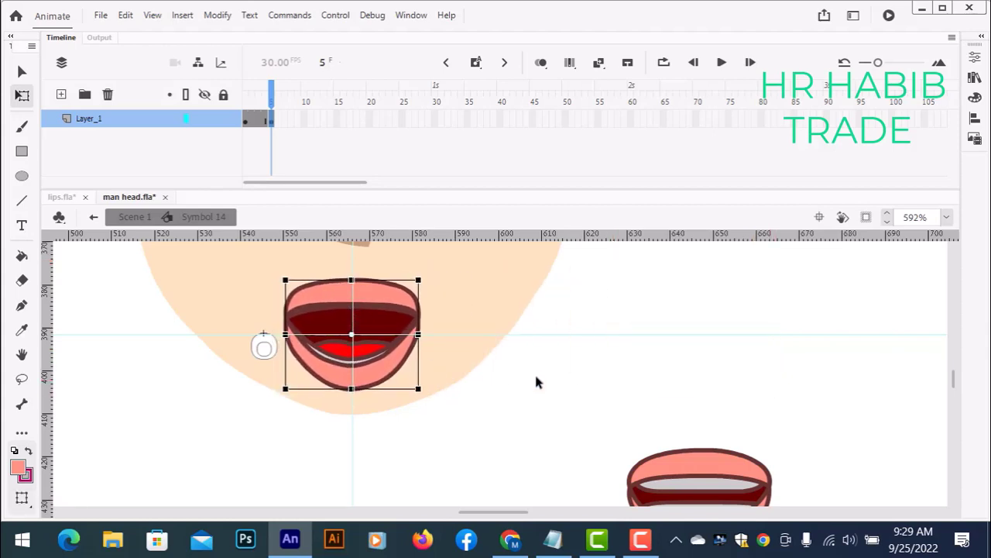
Convert frame 10 to a keyframe and delete the wide open mouth from the face in that frame.
click(306, 120)
right_click(305, 121)
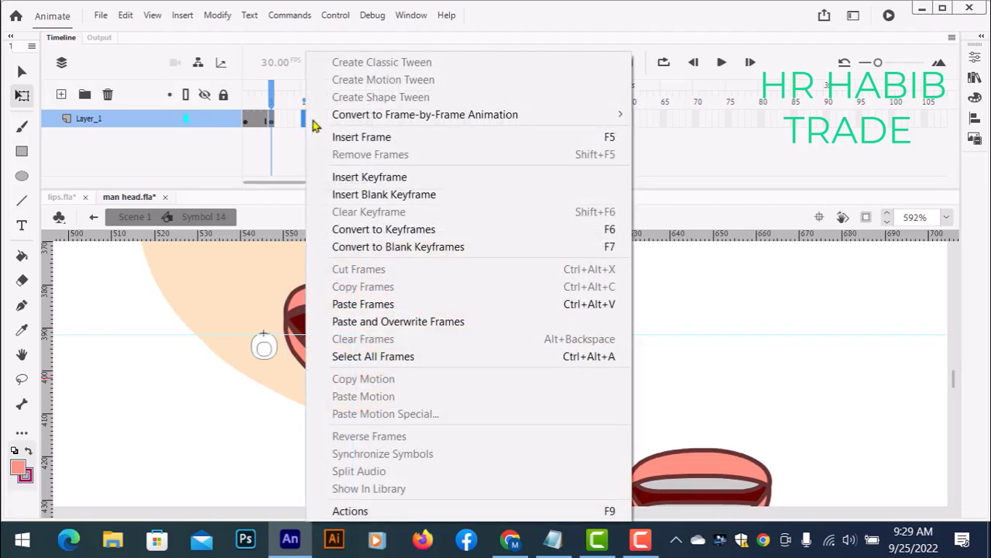
click(466, 234)
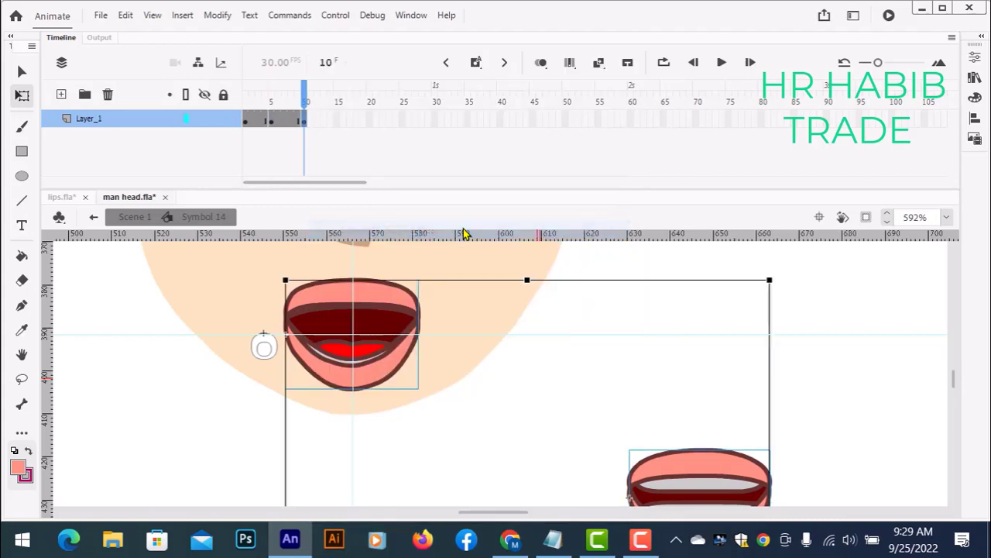
click(586, 370)
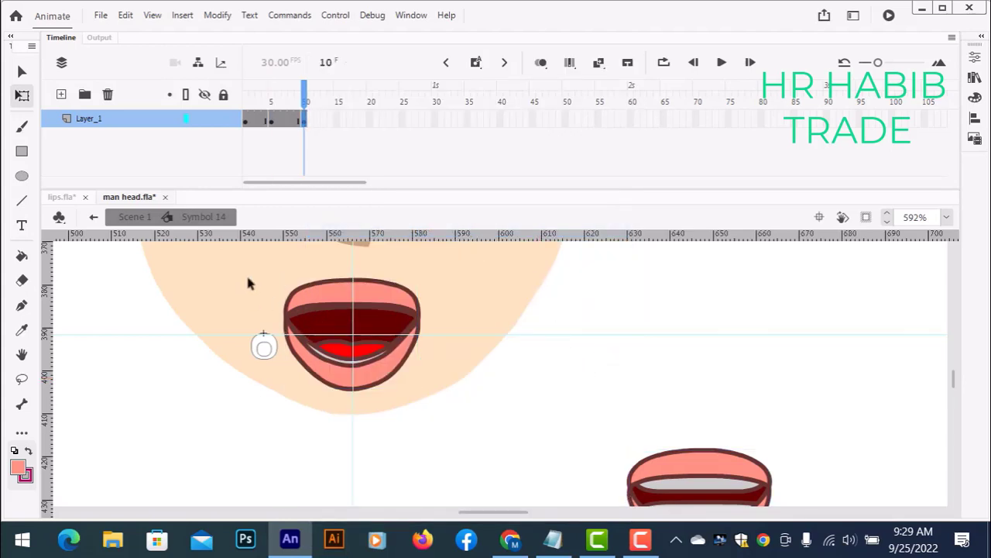
drag(251, 268, 432, 410)
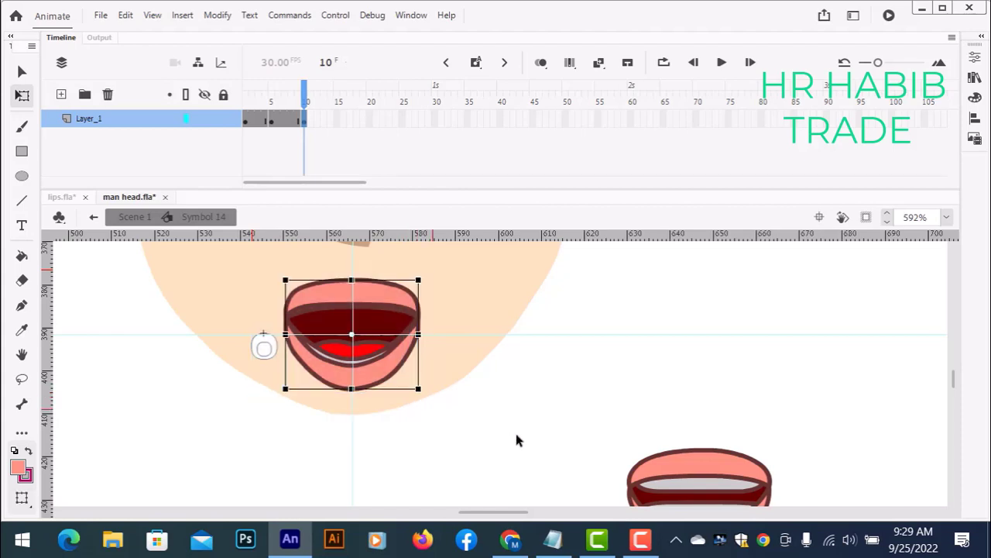
key(Delete)
Move the narrow open mouth with upper teeth and tongue onto the face in frame 10, centred on the guide crossing.
scroll(516, 426, down, 5)
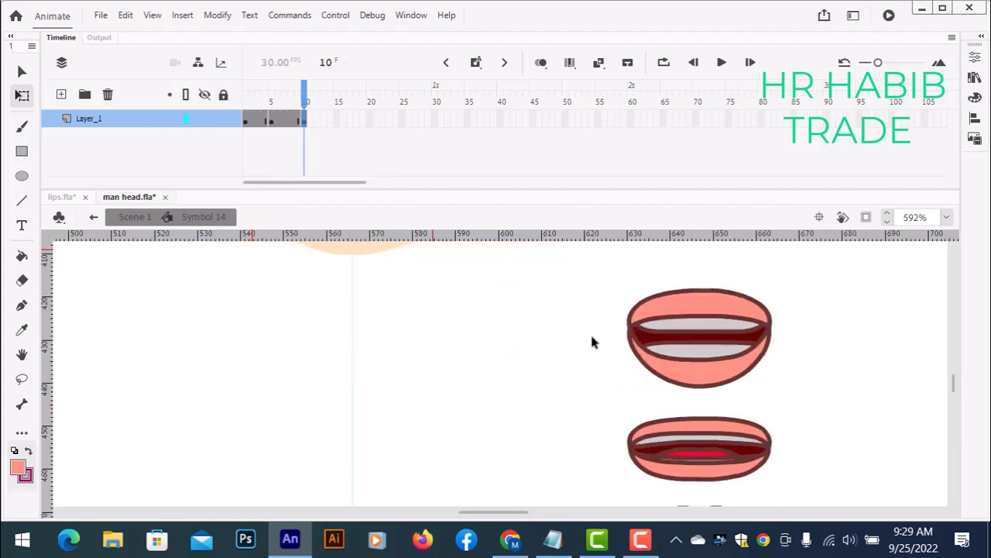
drag(607, 395, 776, 487)
drag(699, 446, 425, 333)
scroll(465, 355, up, 3)
scroll(460, 353, up, 3)
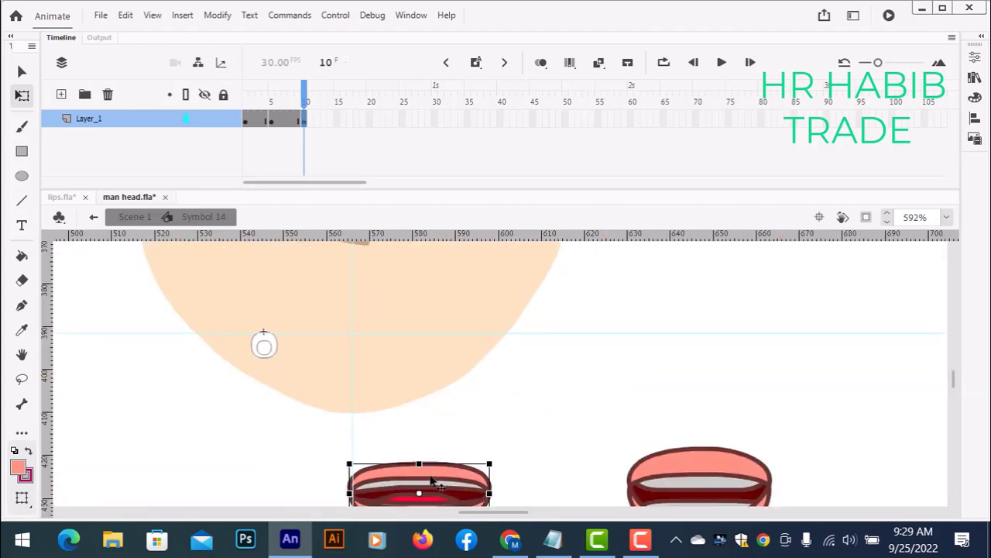
drag(434, 480, 366, 326)
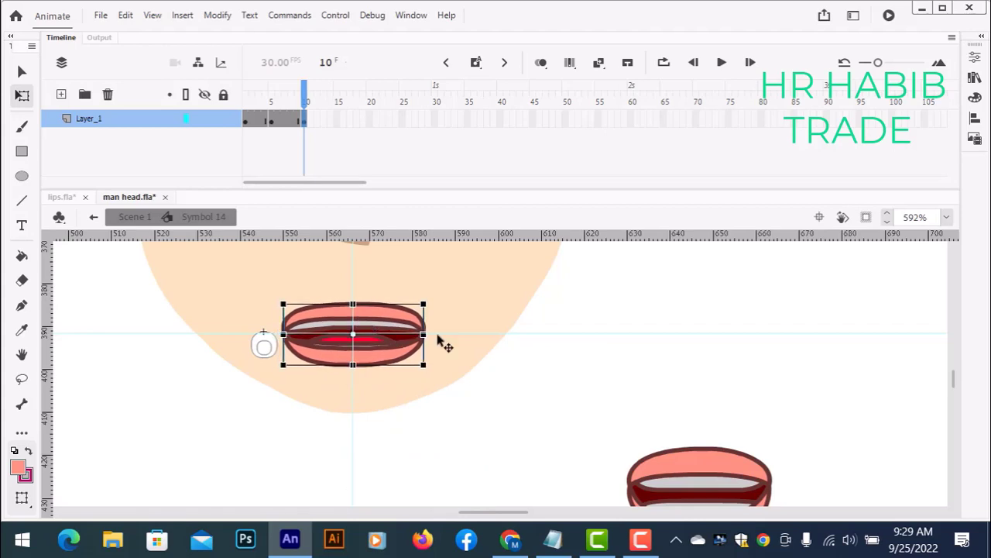
Convert frame 15 to a keyframe and delete the narrow open mouth from the face in that frame.
click(339, 120)
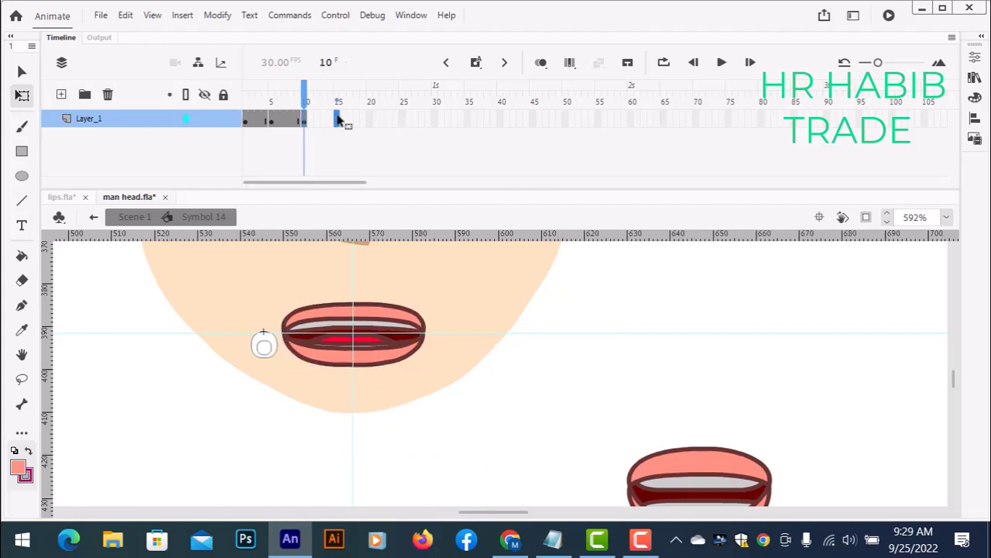
right_click(339, 120)
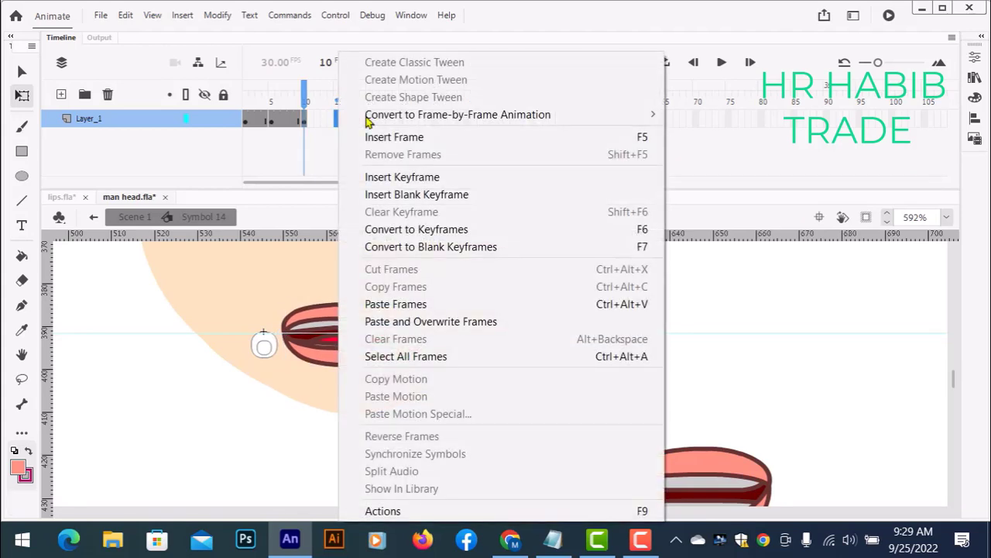
click(468, 232)
click(549, 356)
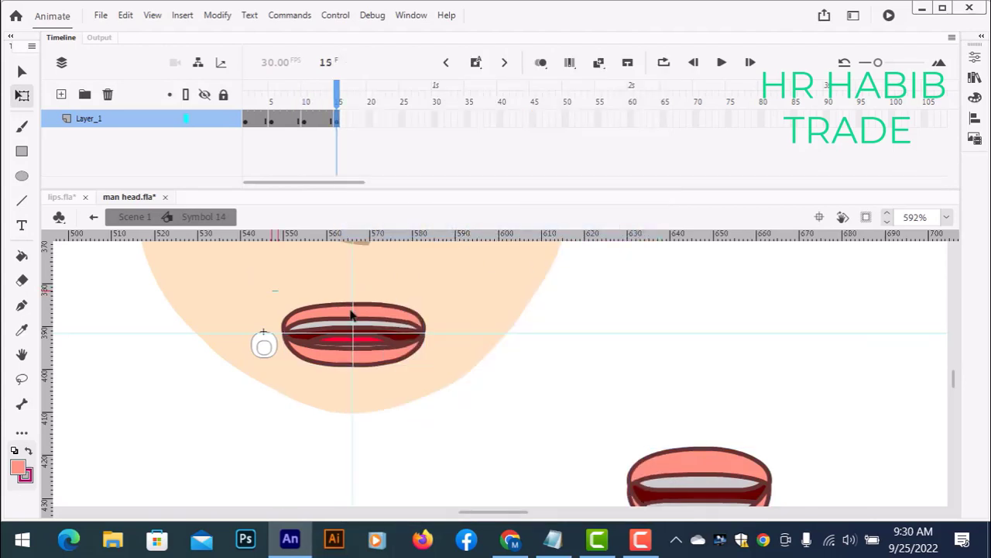
drag(270, 290, 451, 383)
key(Delete)
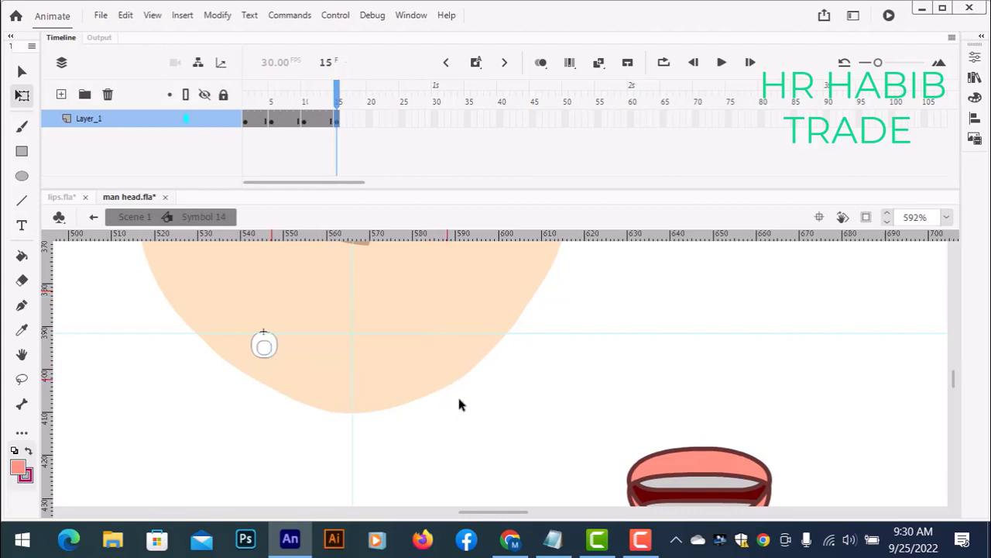
Move the mouth showing both rows of teeth onto the face in frame 15, centred on the guide crossing.
scroll(508, 399, down, 4)
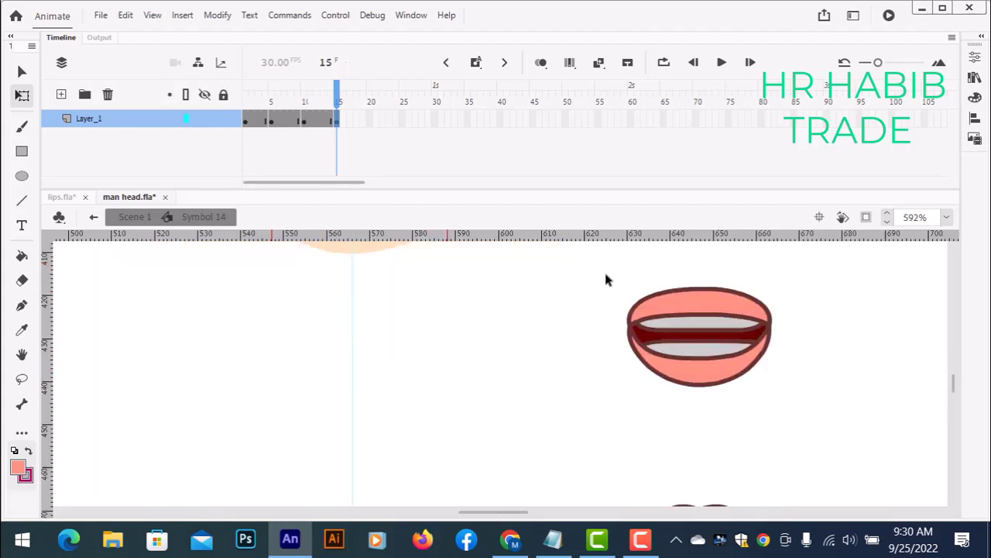
drag(605, 272, 789, 412)
scroll(587, 432, up, 3)
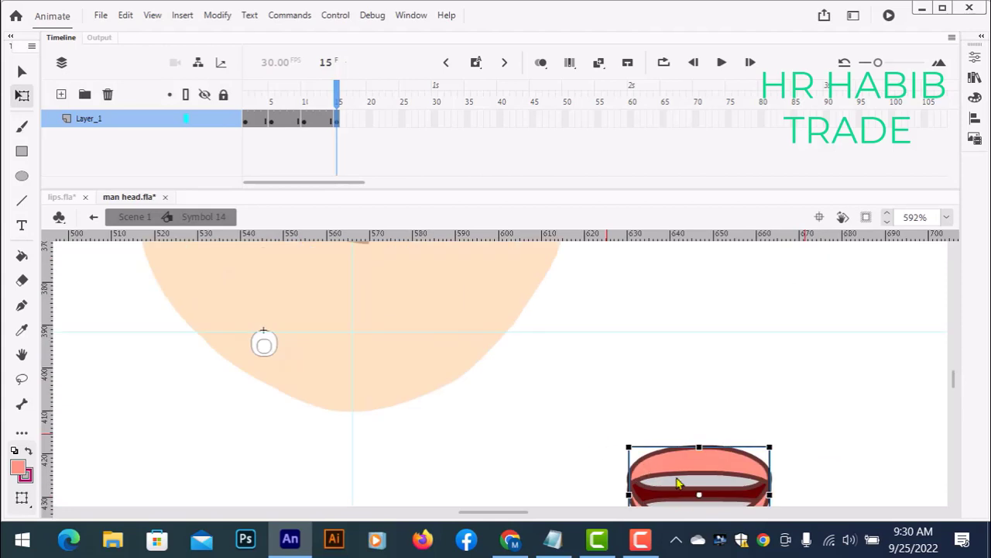
drag(704, 472, 353, 311)
scroll(577, 358, down, 3)
scroll(583, 357, up, 3)
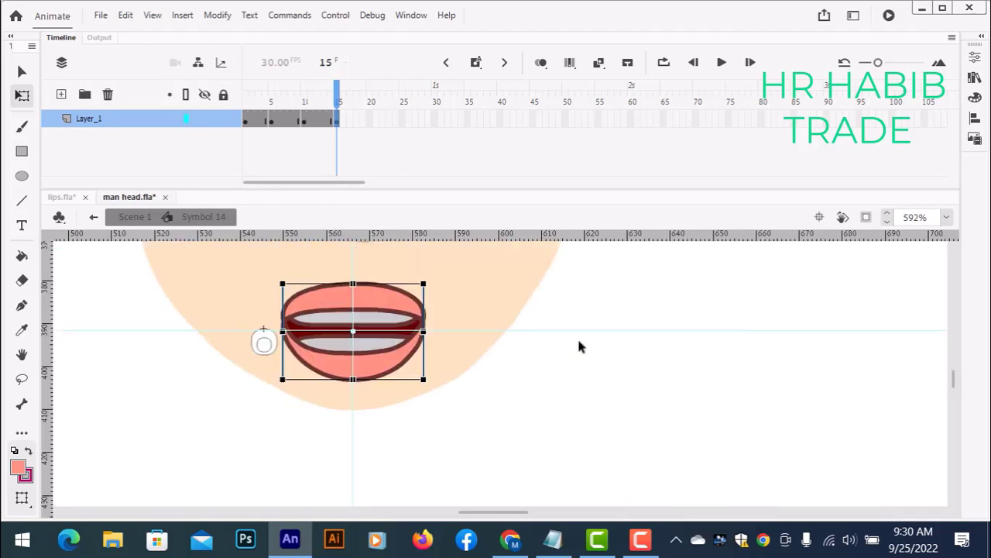
Convert frame 20 of the mouth symbol to a keyframe.
click(370, 123)
right_click(371, 121)
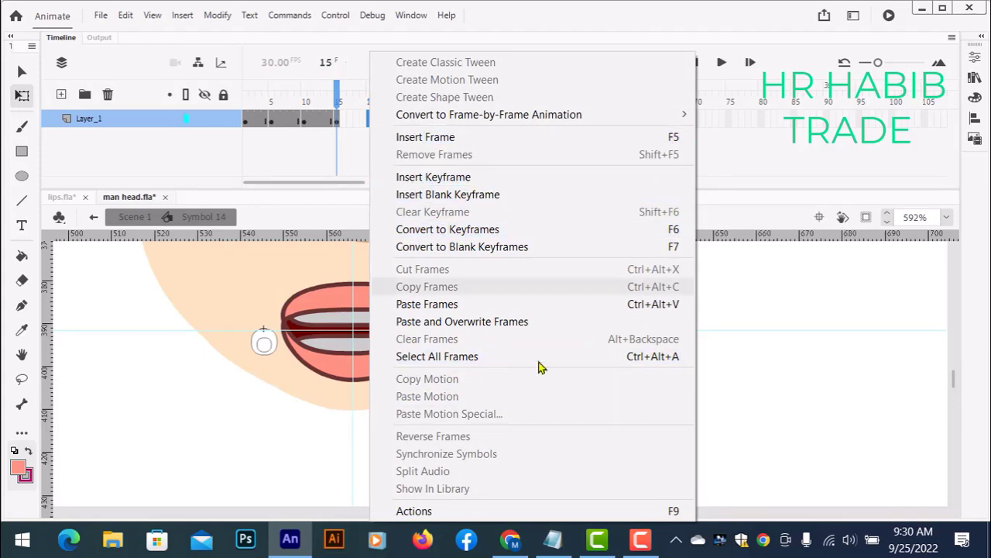
click(479, 235)
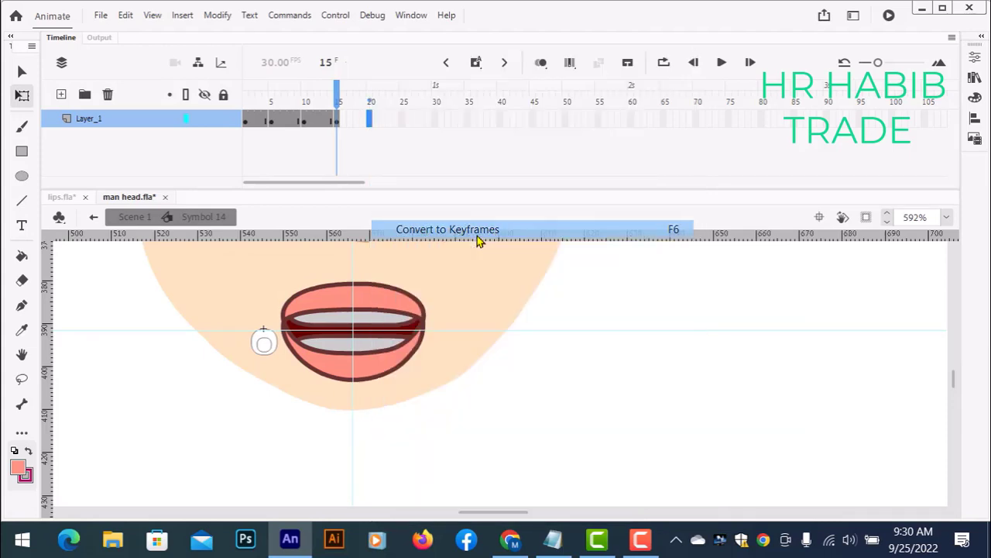
scroll(559, 364, down, 5)
scroll(560, 361, up, 5)
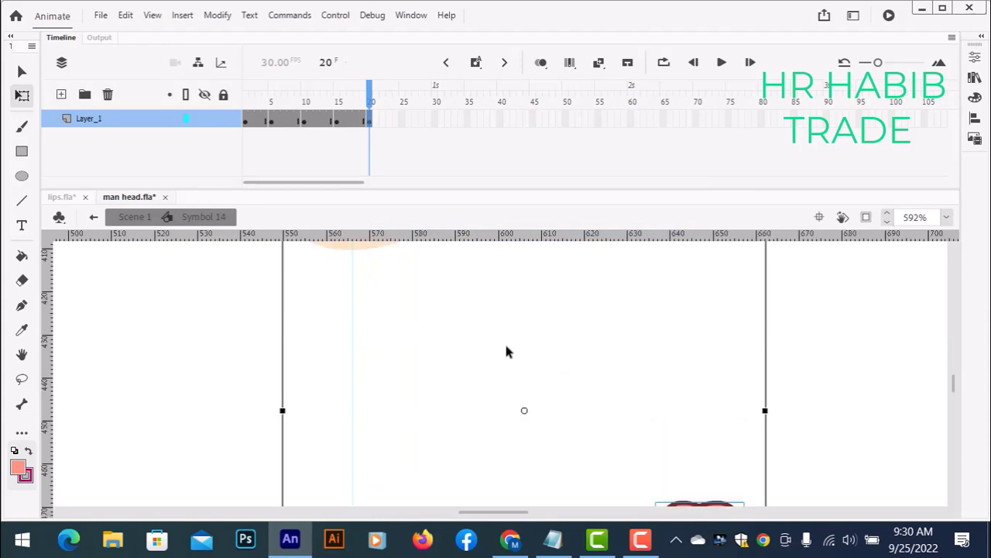
Delete the mouth showing both rows of teeth from the face in frame 20.
click(208, 286)
drag(207, 286, 440, 398)
key(Delete)
Move the tall open mouth with the tongue onto the face in frame 20, centred on the vertical guide.
scroll(612, 407, down, 6)
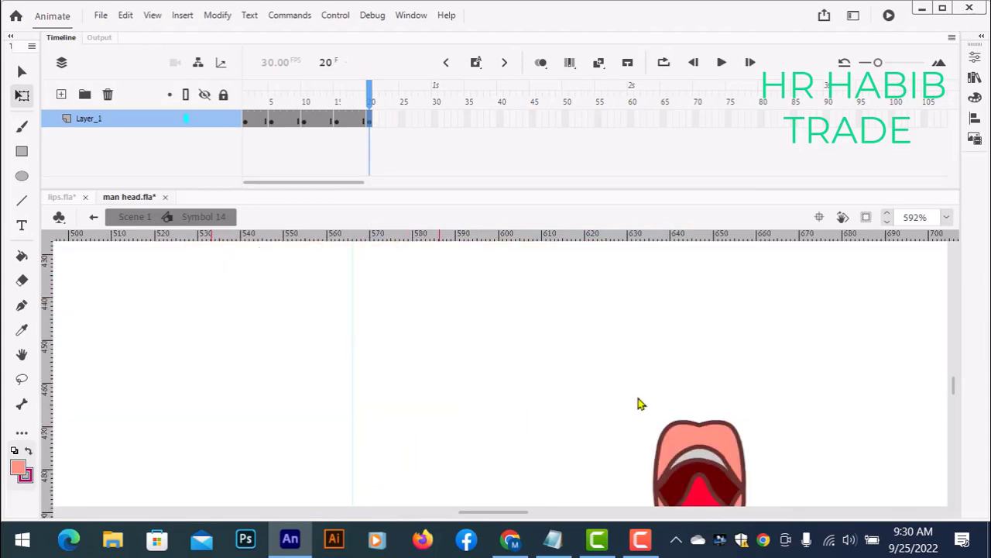
drag(628, 312, 751, 482)
drag(678, 378, 330, 323)
scroll(378, 350, up, 2)
drag(359, 465, 370, 265)
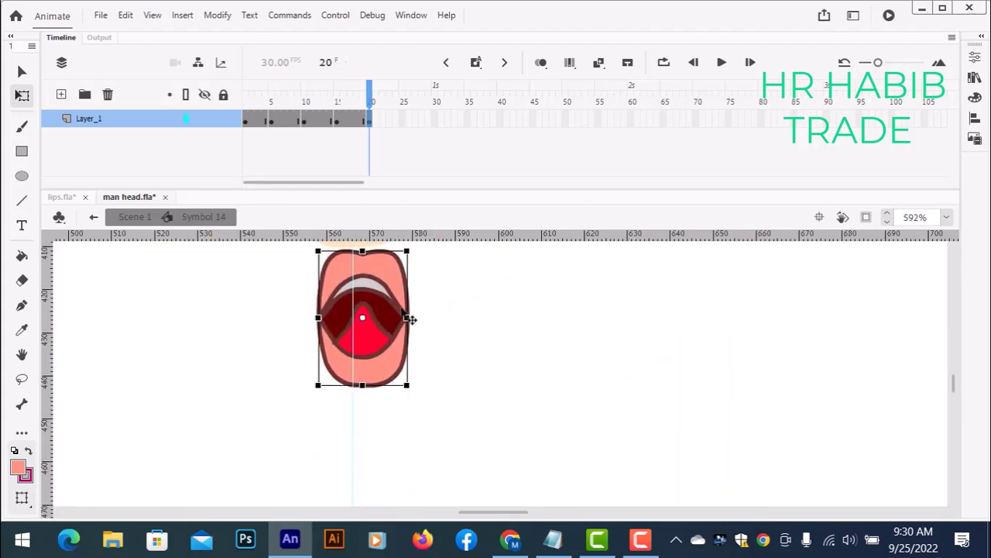
scroll(380, 376, up, 1)
drag(380, 374, 362, 254)
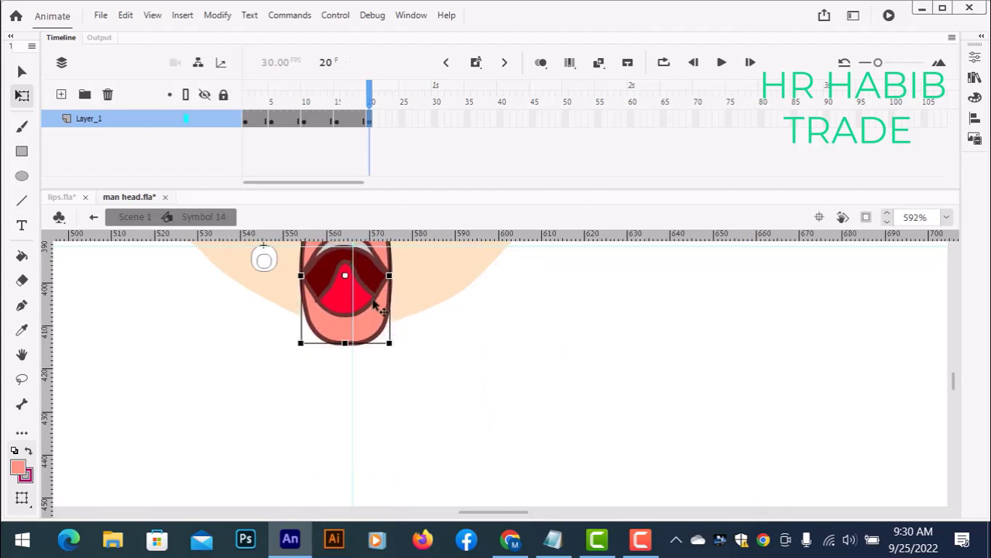
scroll(392, 334, up, 2)
mouse_move(368, 391)
mouse_down()
mouse_move(375, 364)
mouse_move(369, 376)
mouse_up()
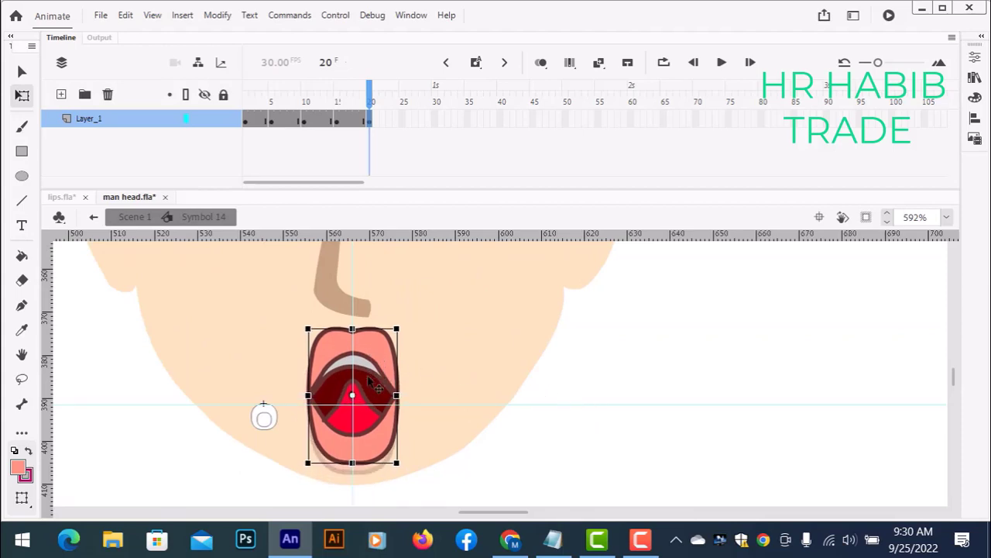
click(531, 414)
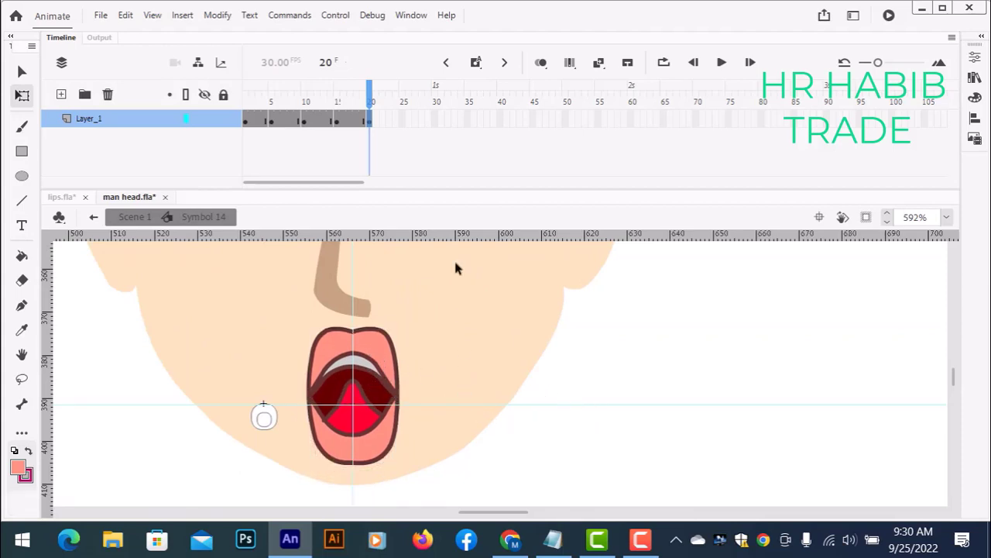
Convert frame 25 of the mouth symbol to a keyframe.
right_click(402, 120)
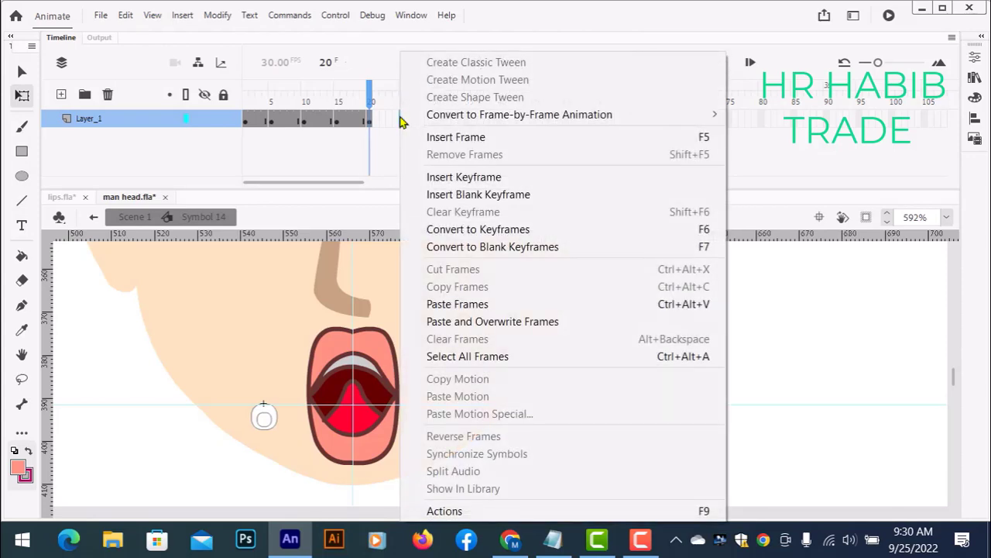
click(547, 230)
scroll(547, 399, down, 10)
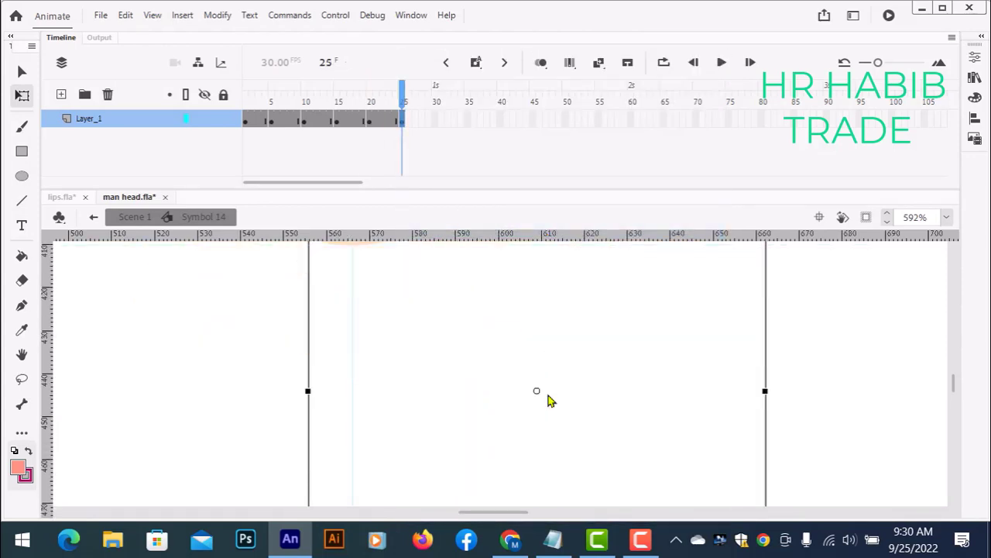
Move the thin mouth with the upper teeth showing closer to the face in frame 25, just beside the vertical guide.
scroll(549, 396, down, 3)
click(810, 317)
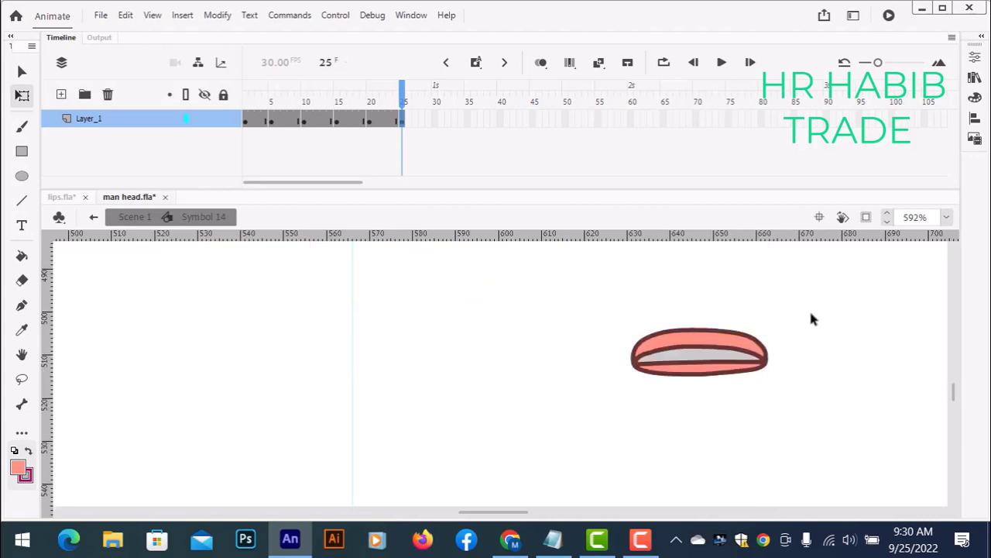
drag(811, 310, 596, 401)
drag(704, 356, 554, 359)
scroll(542, 359, up, 5)
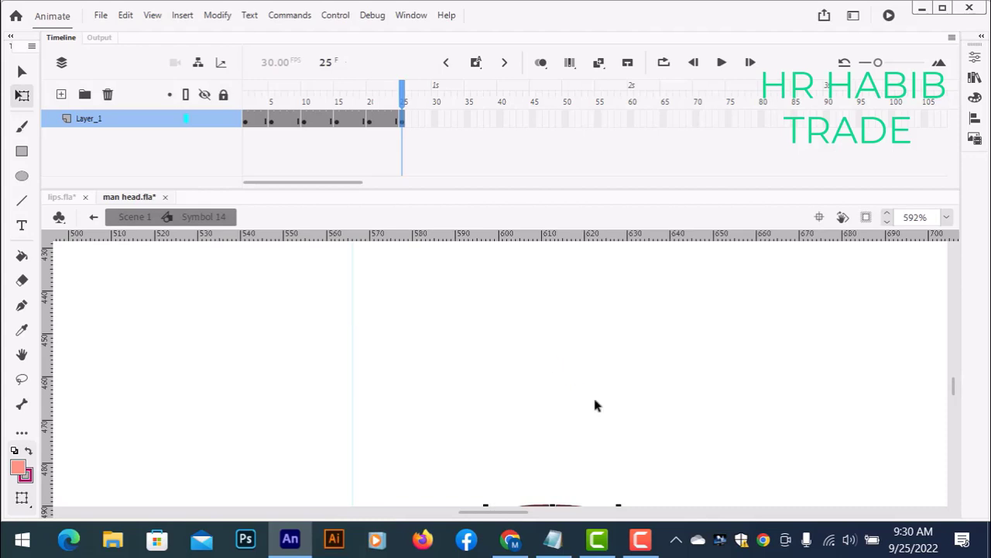
scroll(595, 405, down, 5)
drag(577, 370, 475, 274)
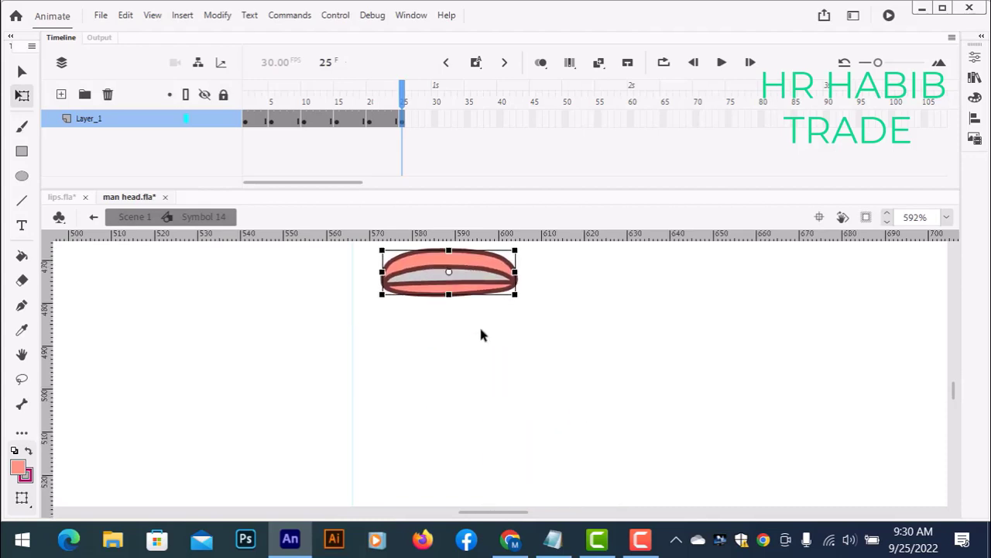
scroll(481, 337, down, 1)
scroll(469, 328, up, 2)
scroll(465, 322, down, 3)
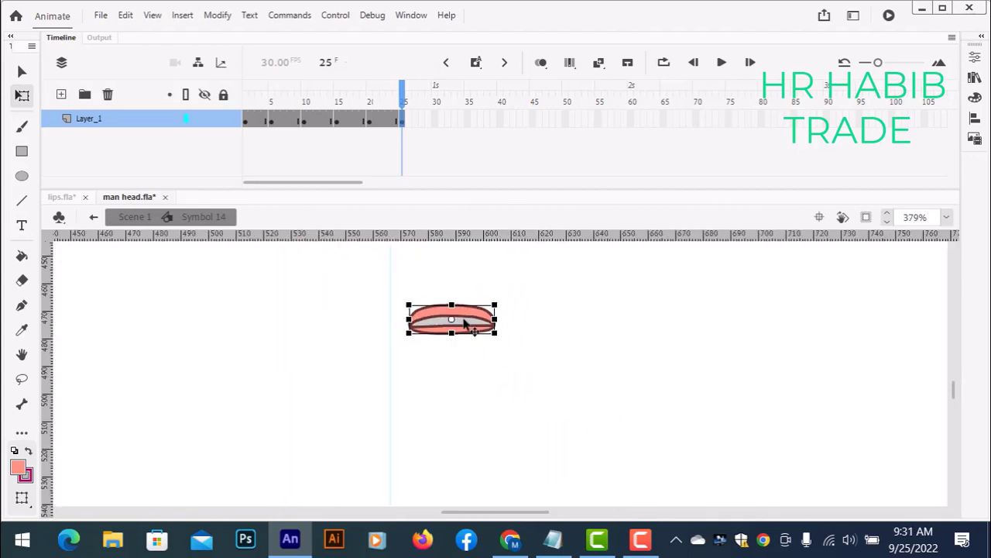
Delete the tall open mouth from the face in frame 25.
scroll(503, 318, up, 3)
scroll(433, 337, up, 3)
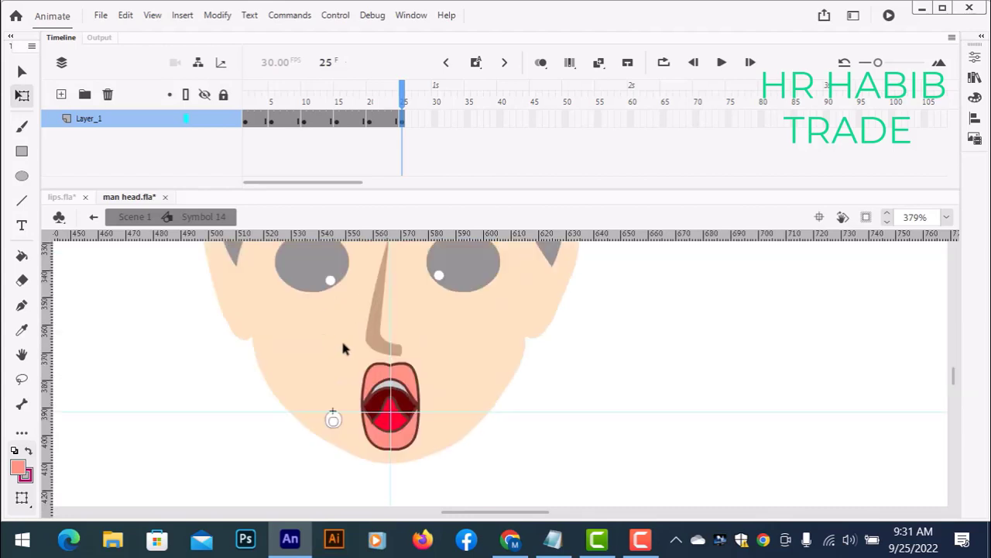
drag(343, 347, 438, 478)
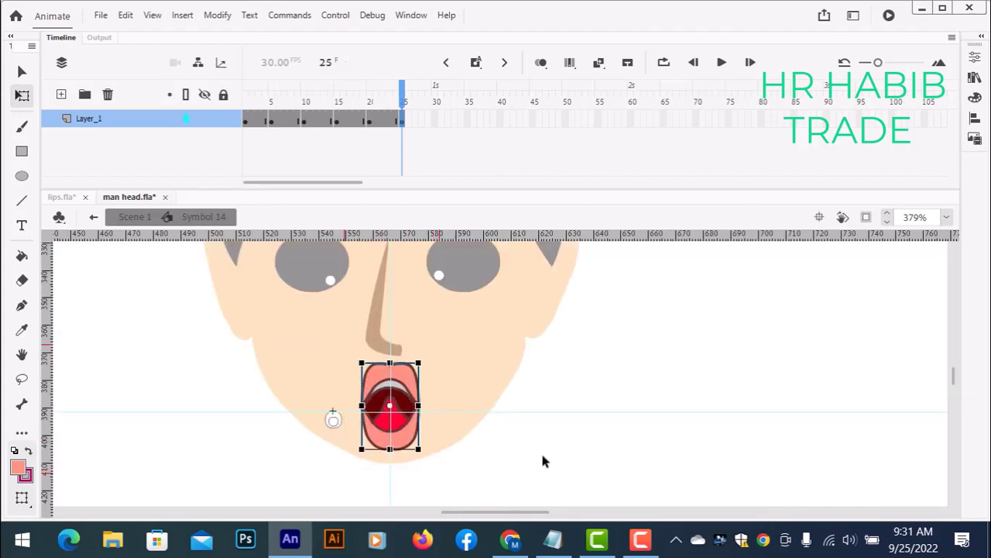
key(Delete)
Move the thin mouth with the upper teeth showing onto the face in frame 25, centred on the guide crossing.
scroll(471, 449, down, 3)
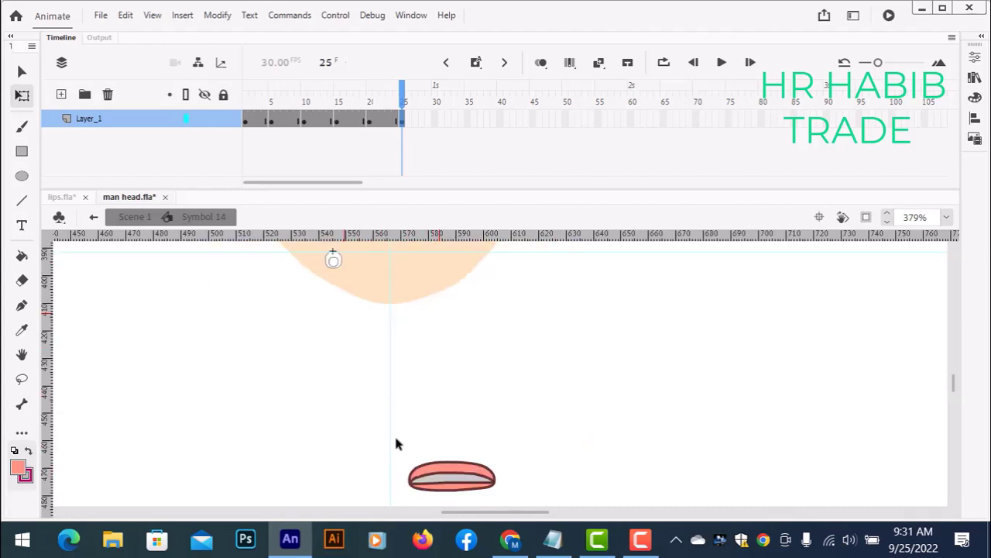
drag(395, 444, 523, 507)
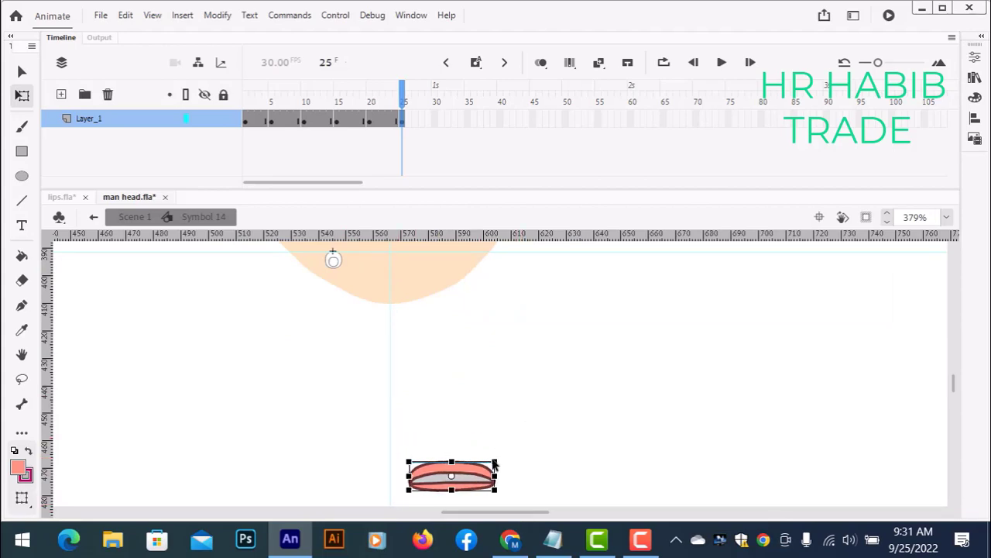
drag(476, 469, 405, 249)
scroll(538, 392, up, 4)
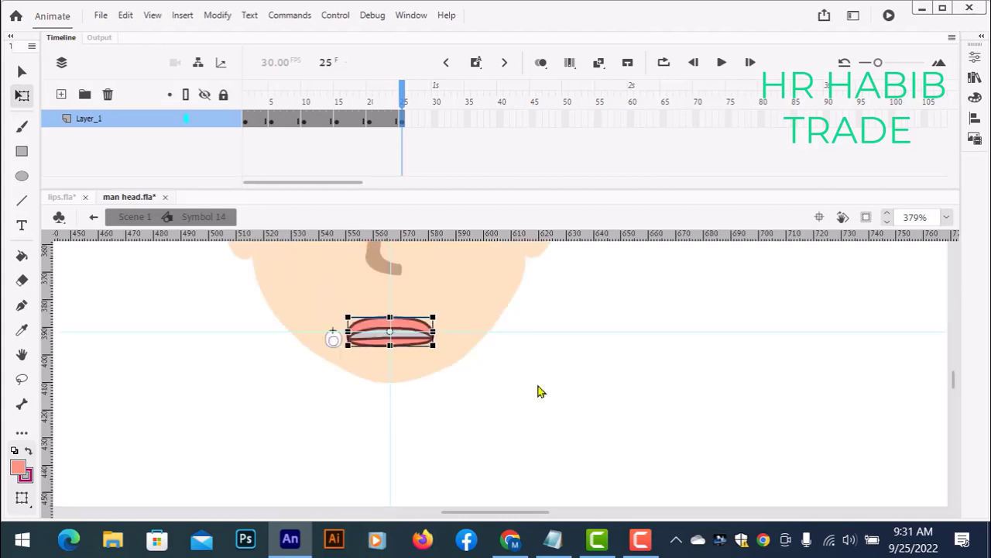
scroll(623, 372, down, 2)
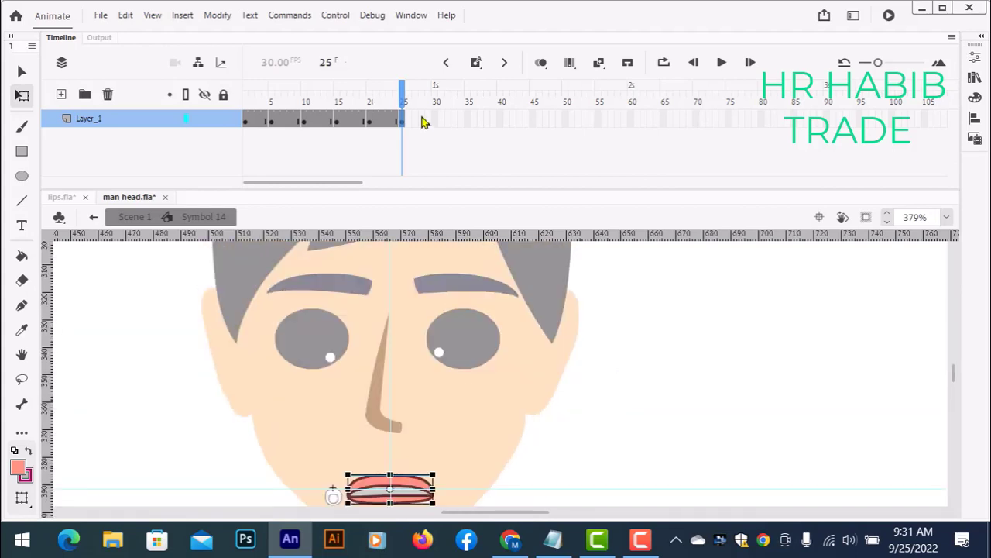
scroll(628, 356, down, 2)
scroll(612, 345, down, 6)
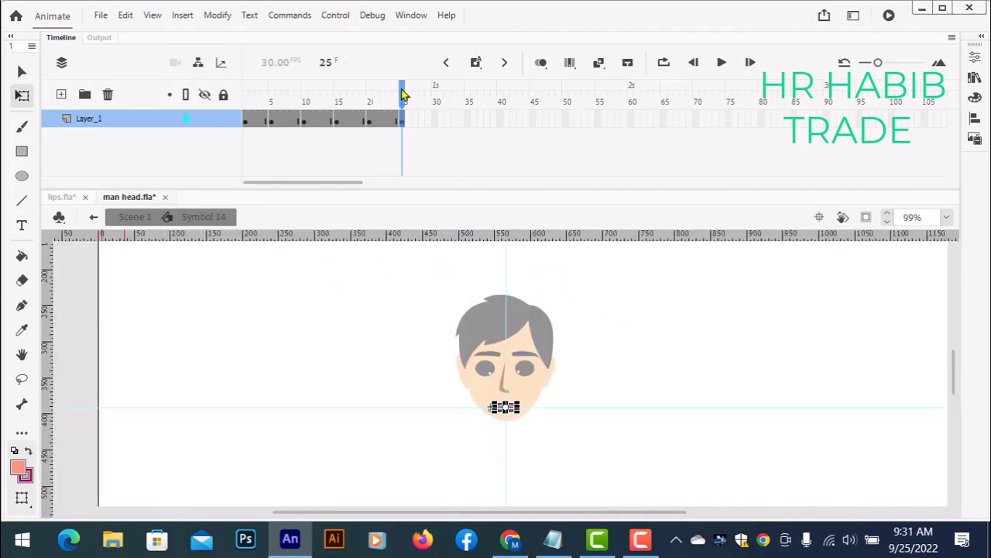
Delete the spare mouth shapes lying below the head in frames 20 and 15, keeping the mouth on the face.
drag(402, 94, 372, 94)
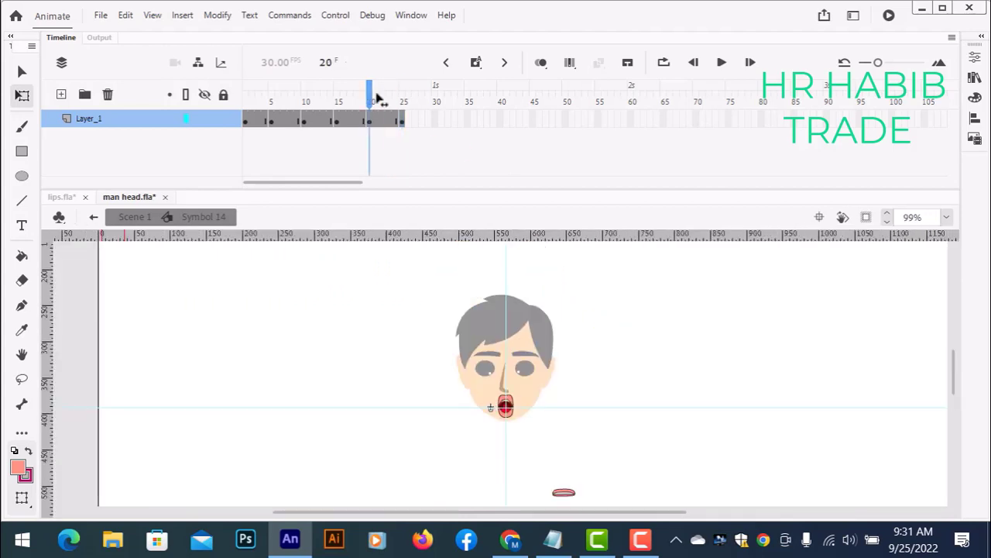
drag(595, 455, 527, 513)
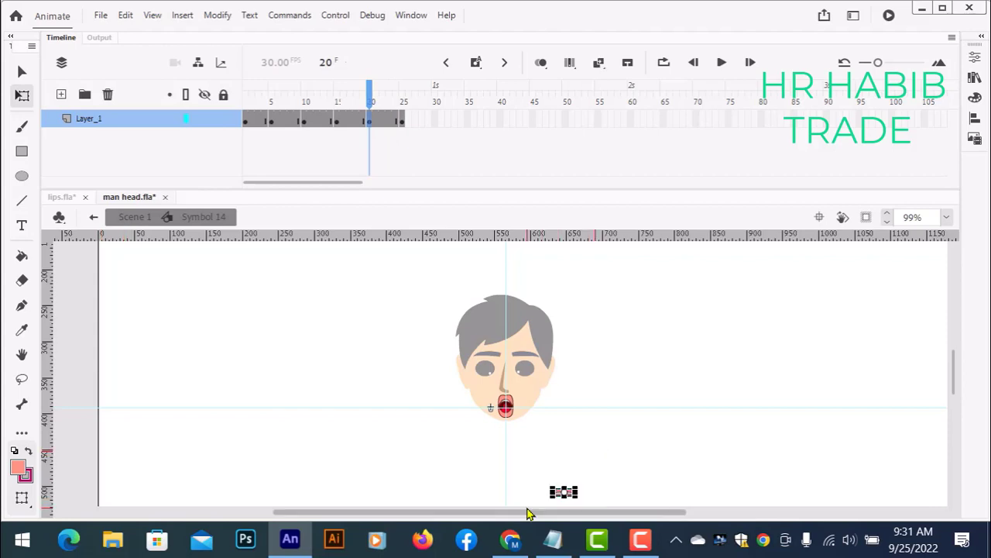
key(Delete)
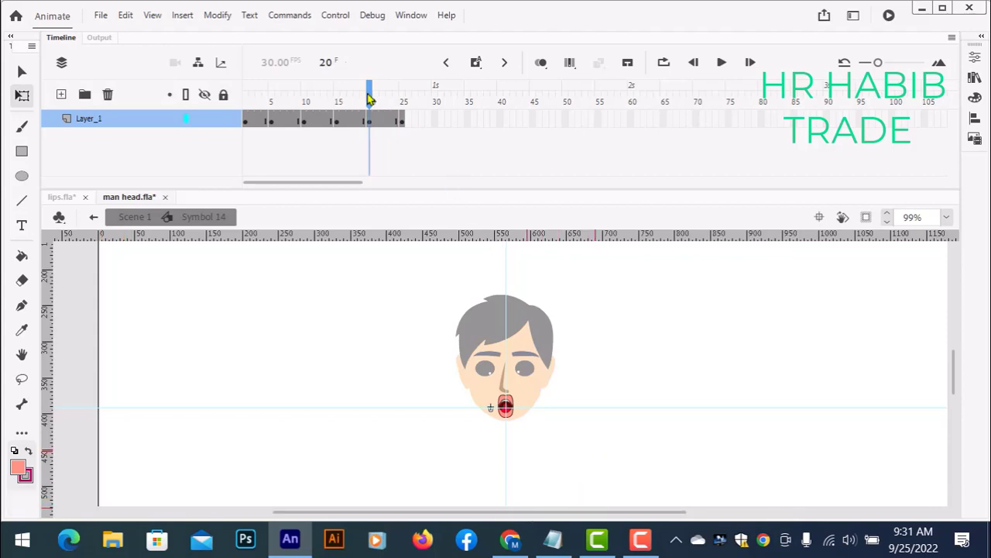
drag(369, 98, 336, 103)
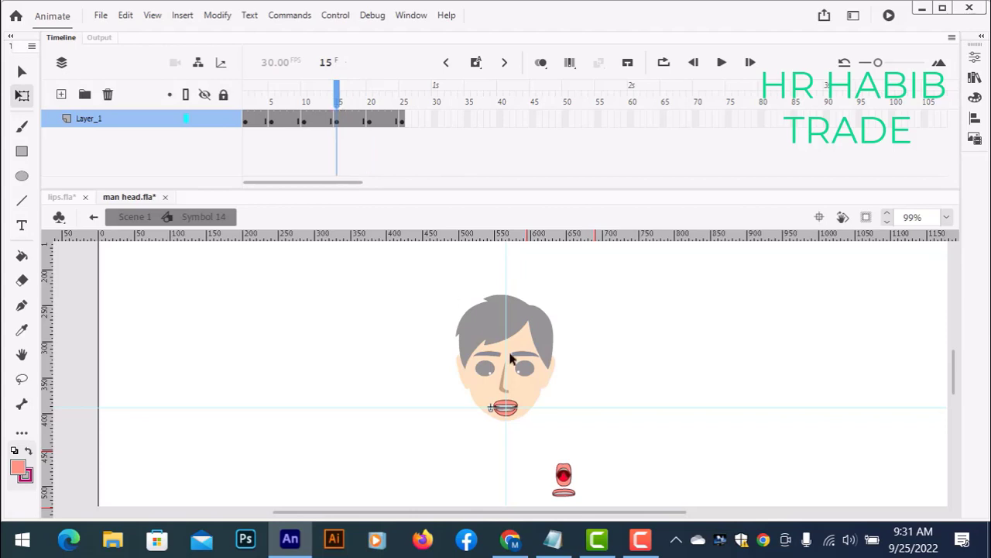
drag(612, 434, 508, 507)
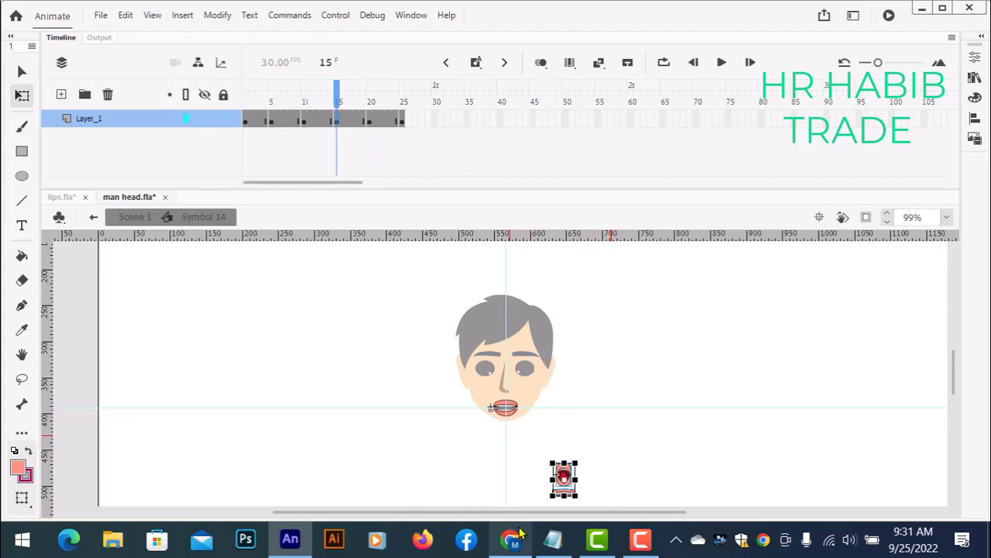
key(Delete)
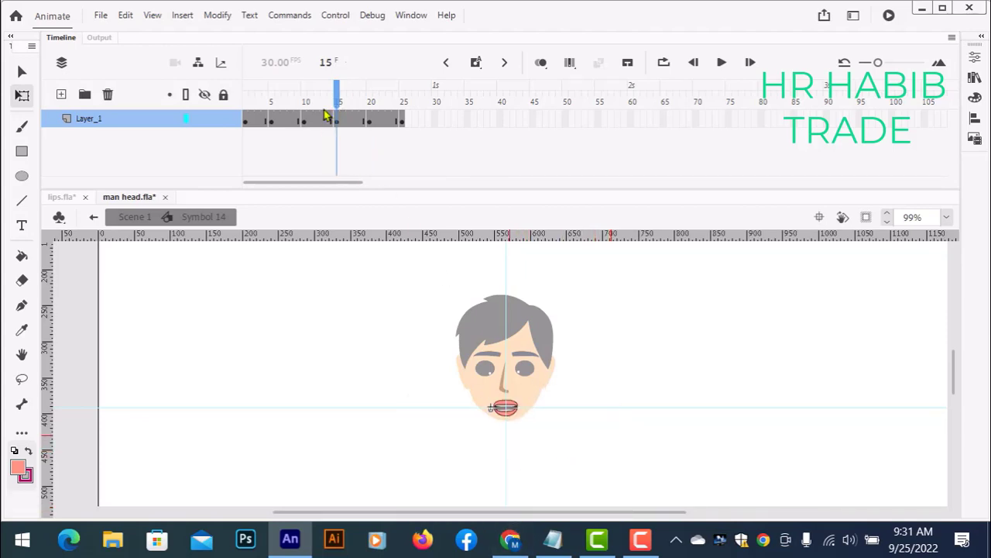
Delete the spare mouth shapes lying outside the head in frames 10 and 5, keeping the mouth on the face.
drag(336, 92, 305, 95)
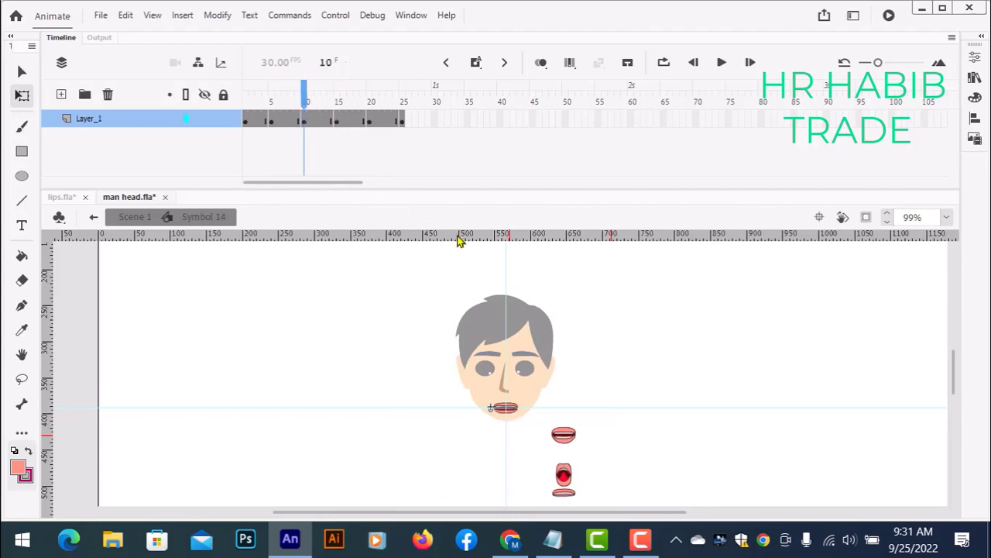
drag(608, 412, 542, 514)
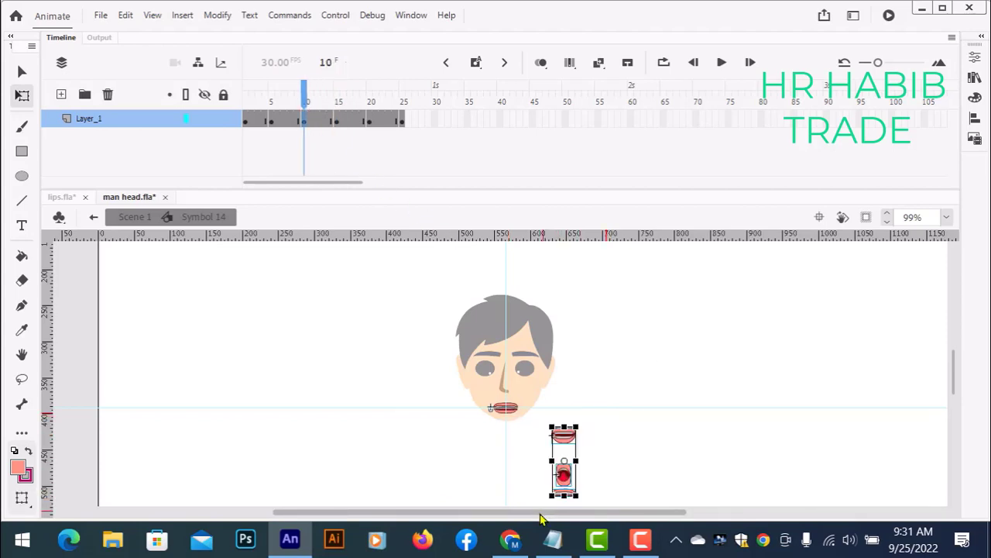
key(Delete)
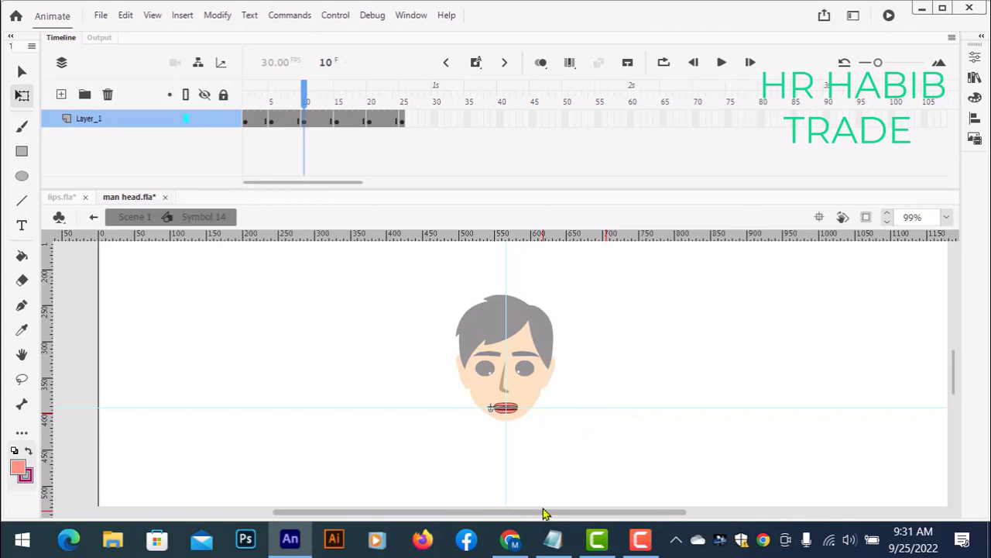
click(273, 121)
drag(611, 421, 531, 505)
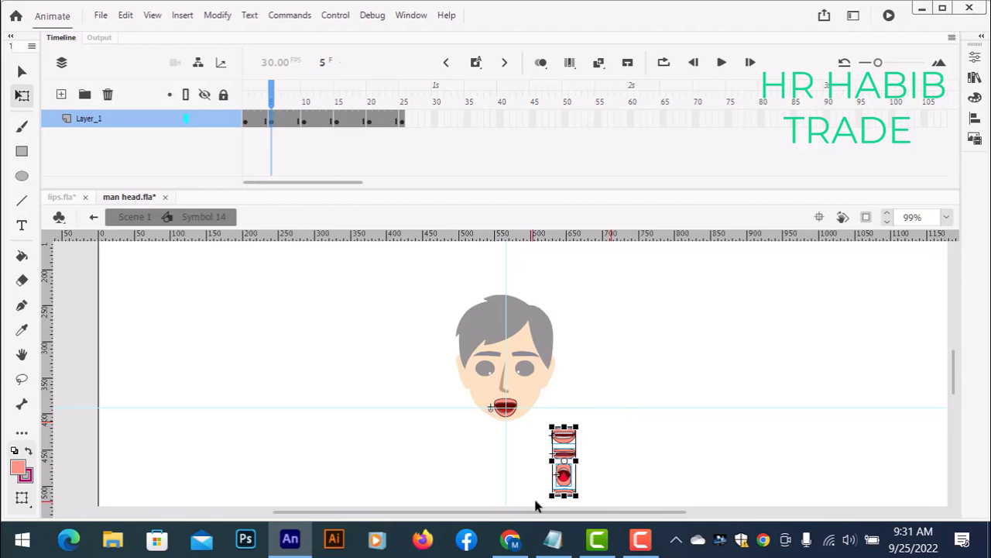
key(Delete)
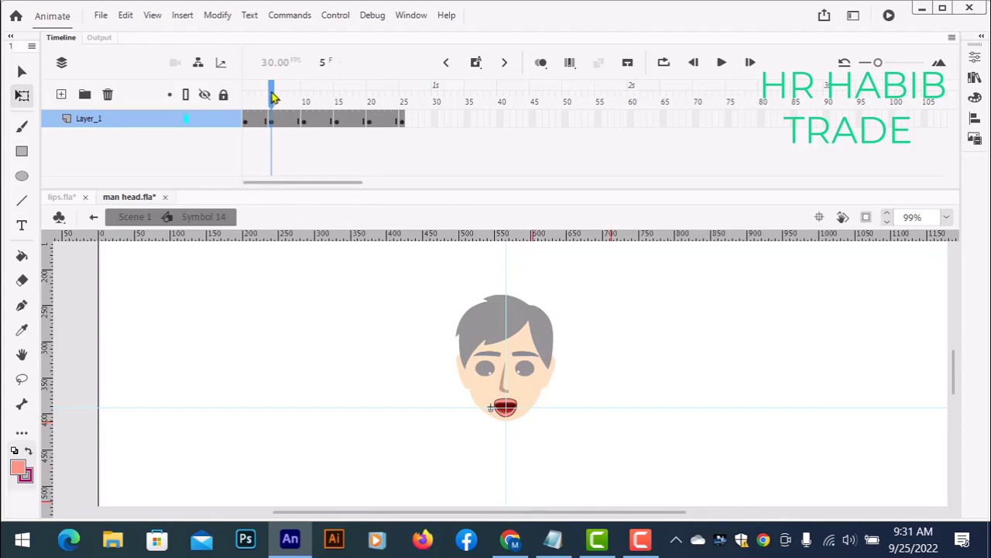
Delete the column of spare mouth shapes beside the head in frame 1, keeping the closed mouth on the face.
drag(271, 93, 239, 97)
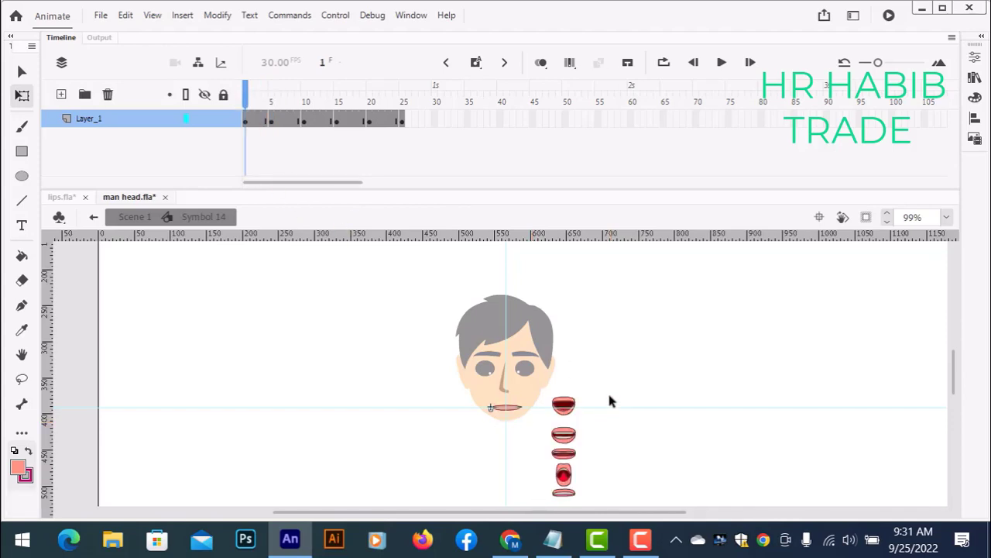
drag(614, 394, 550, 515)
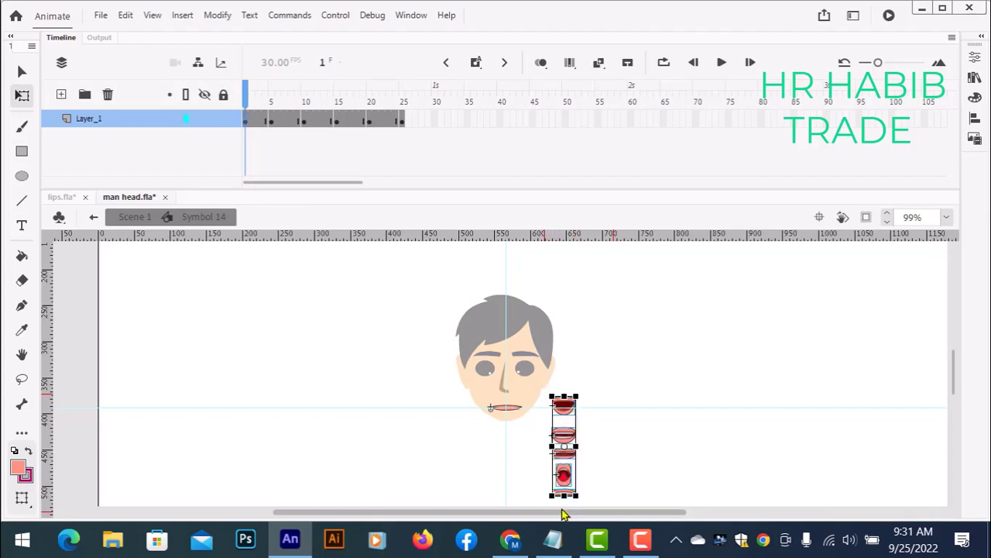
key(Delete)
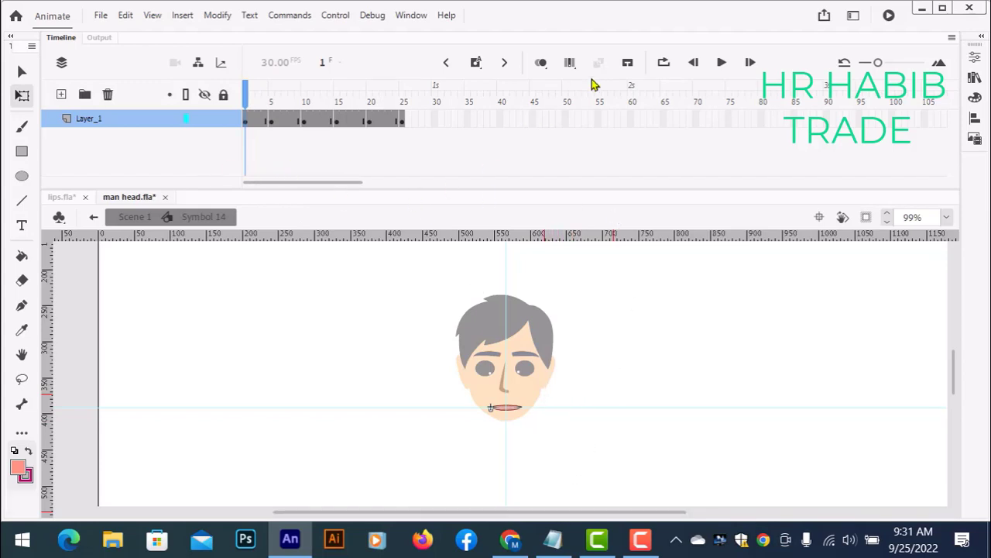
Play the mouth animation, and copy the closed-mouth keyframe from frame 1 to frame 30.
click(720, 64)
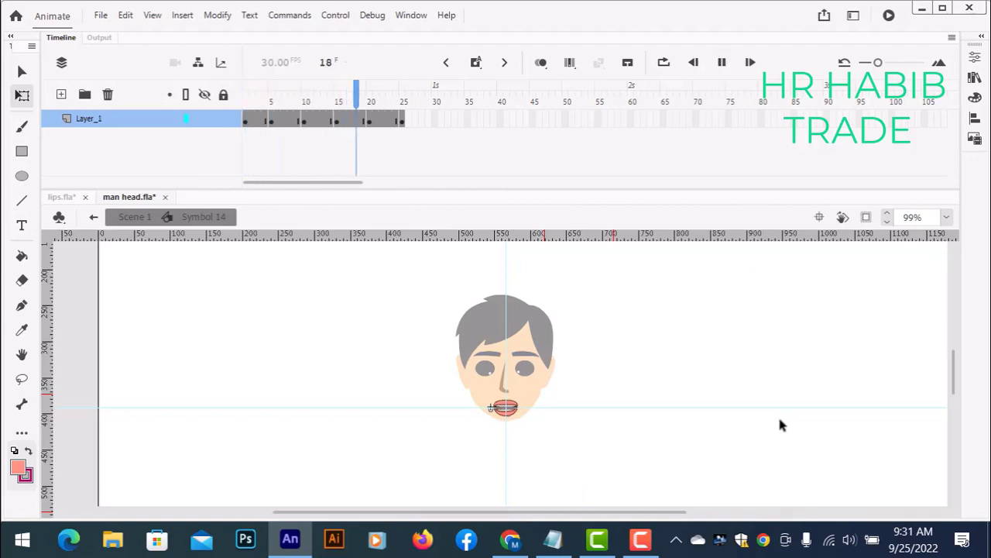
click(246, 122)
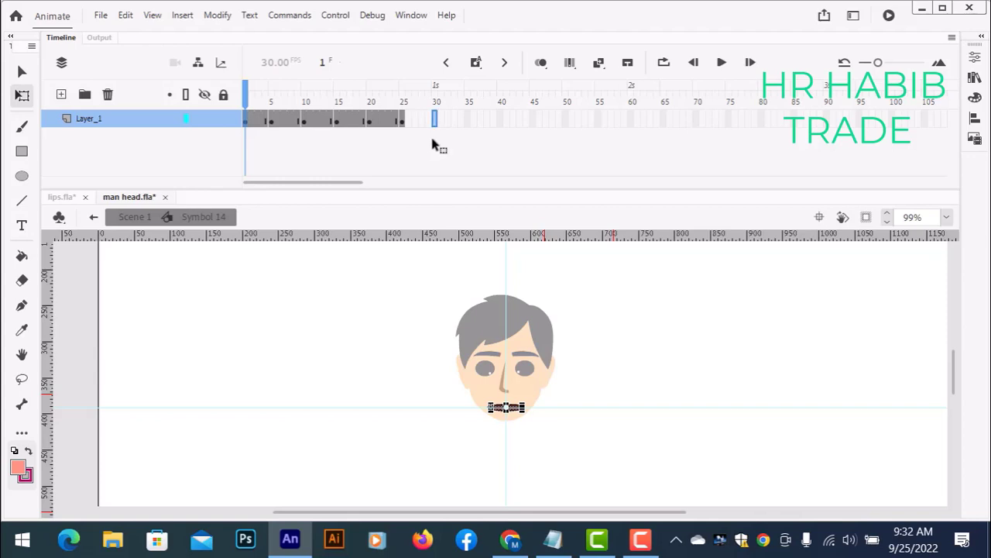
key(F6)
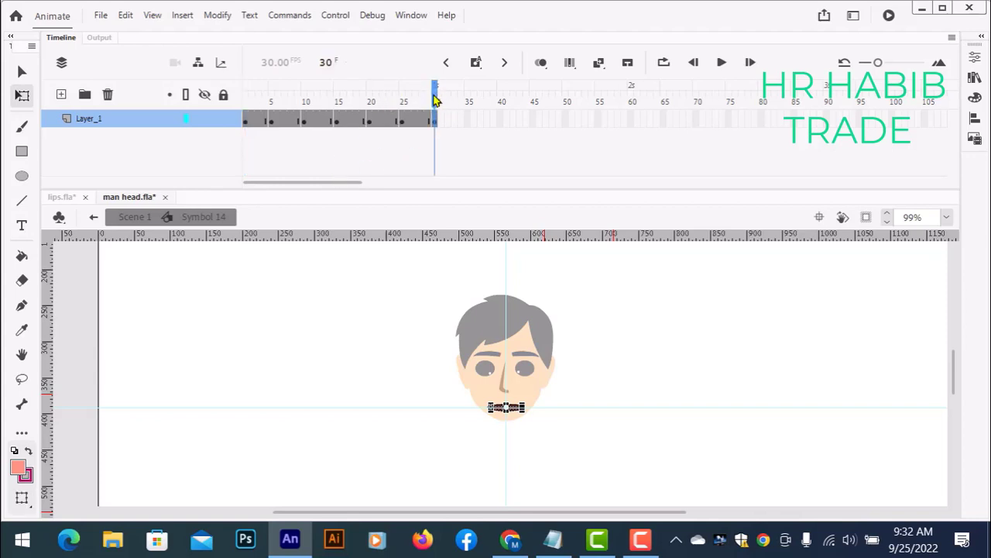
Play the mouth animation inside the symbol from frame 1, and examine the closed mouth at frame 30 close up.
drag(434, 99, 246, 99)
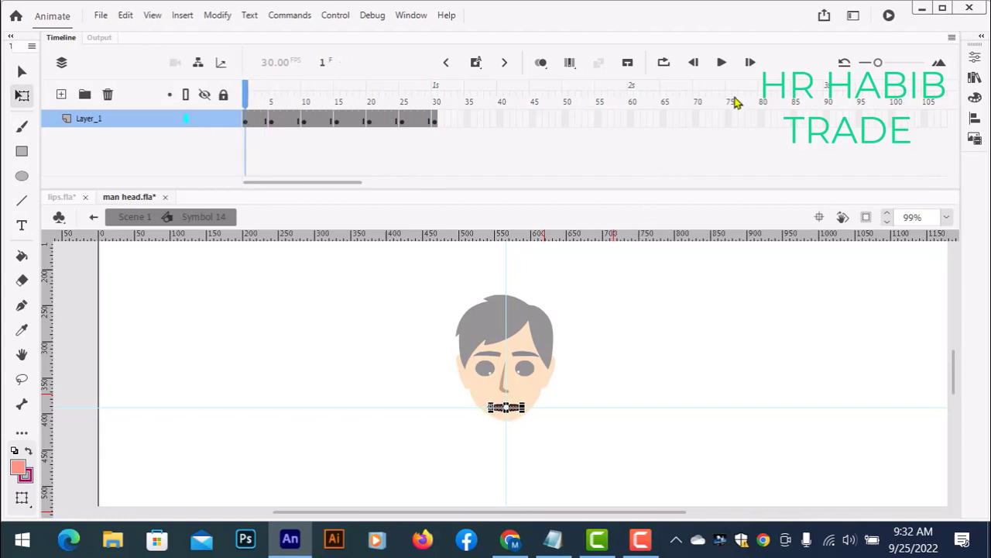
click(721, 62)
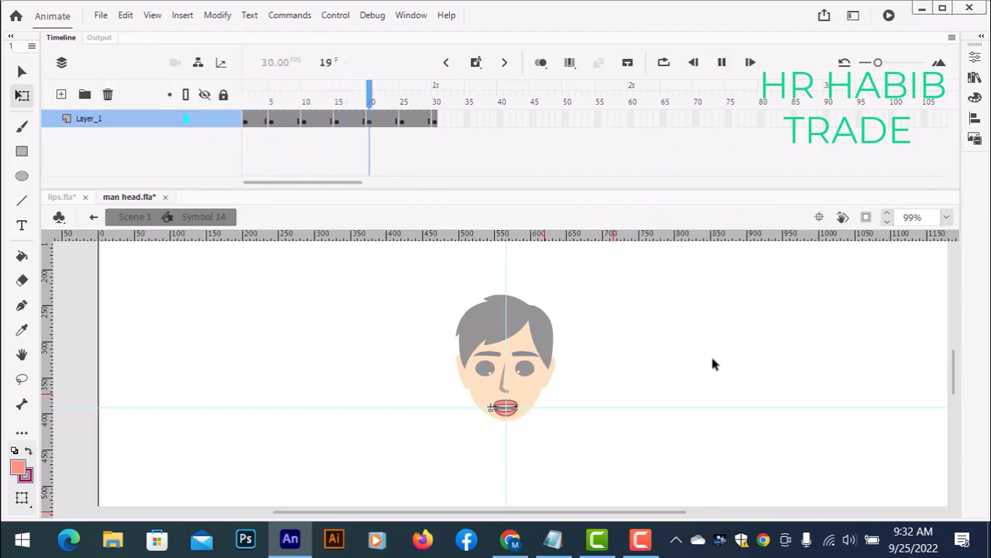
scroll(572, 426, up, 3)
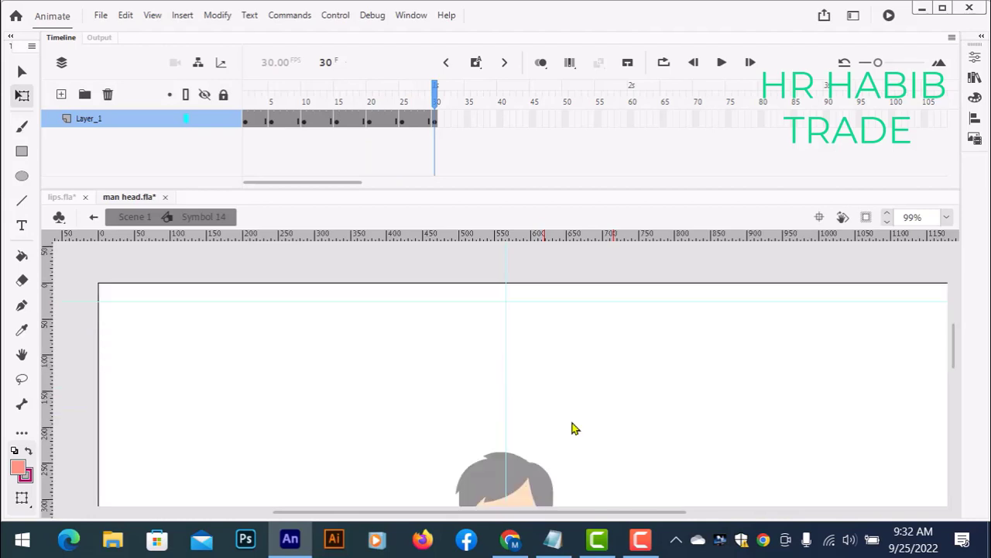
scroll(573, 425, down, 3)
scroll(571, 427, up, 3)
scroll(569, 424, up, 3)
scroll(567, 424, down, 4)
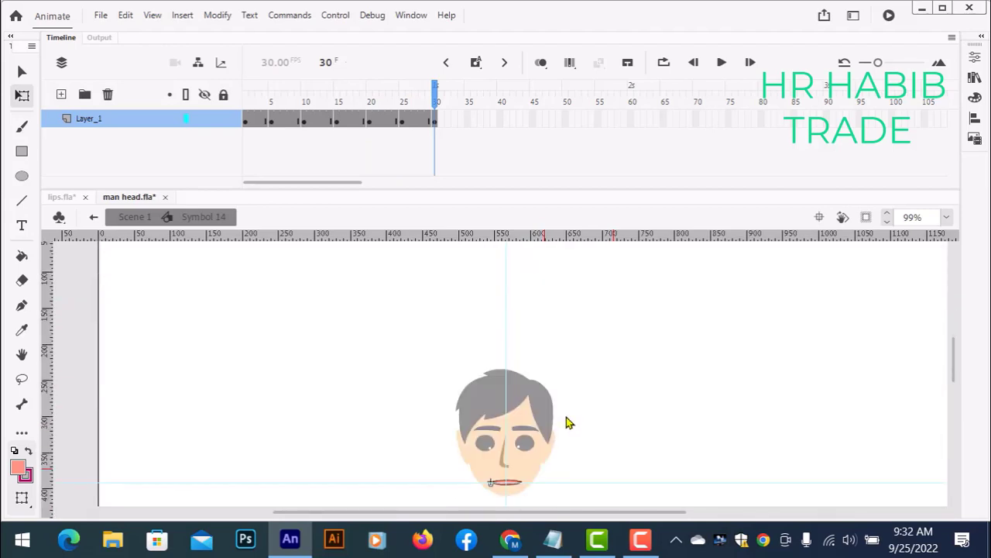
scroll(567, 422, down, 2)
scroll(565, 426, up, 5)
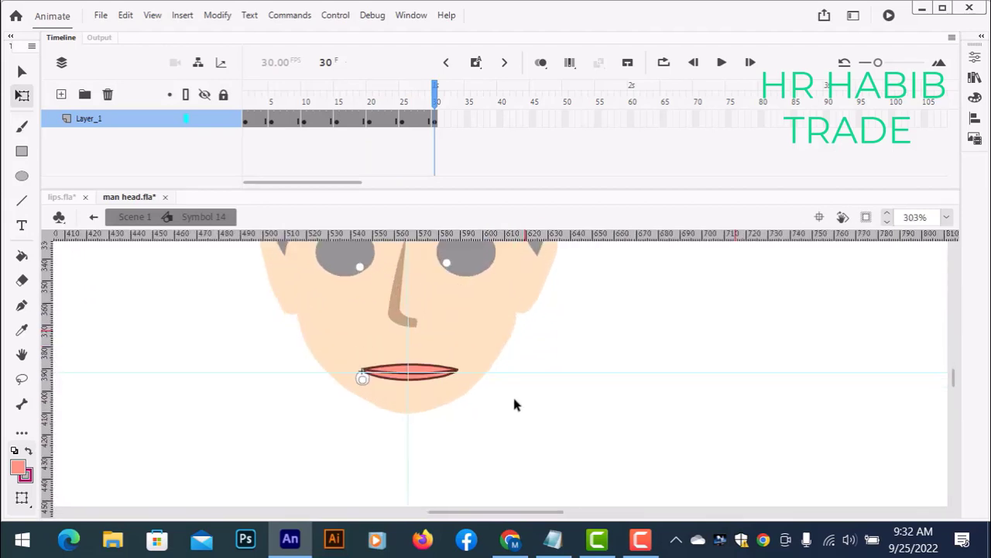
Scrub back through the mouth keyframes and replay the animation from frame 1 at close range.
drag(436, 96, 387, 102)
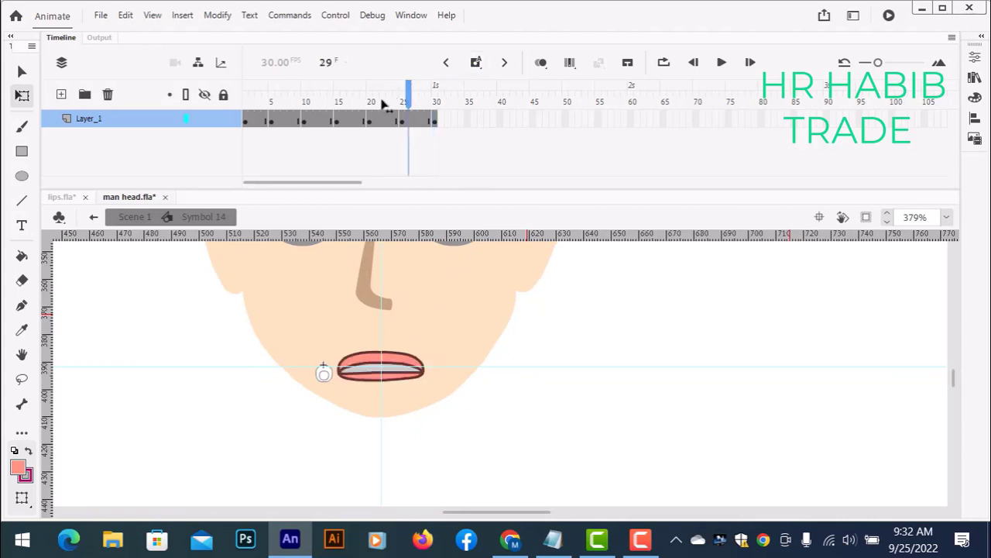
click(245, 120)
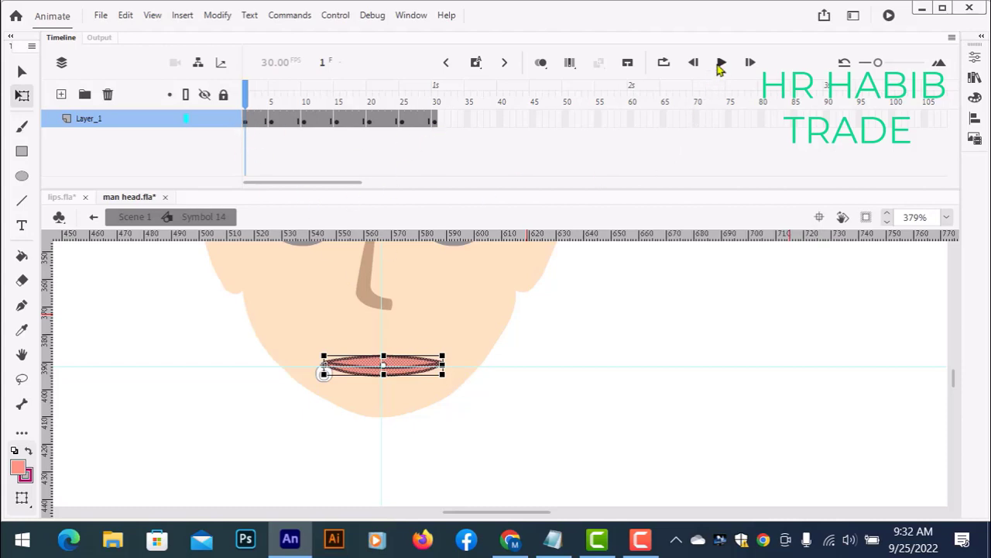
click(721, 64)
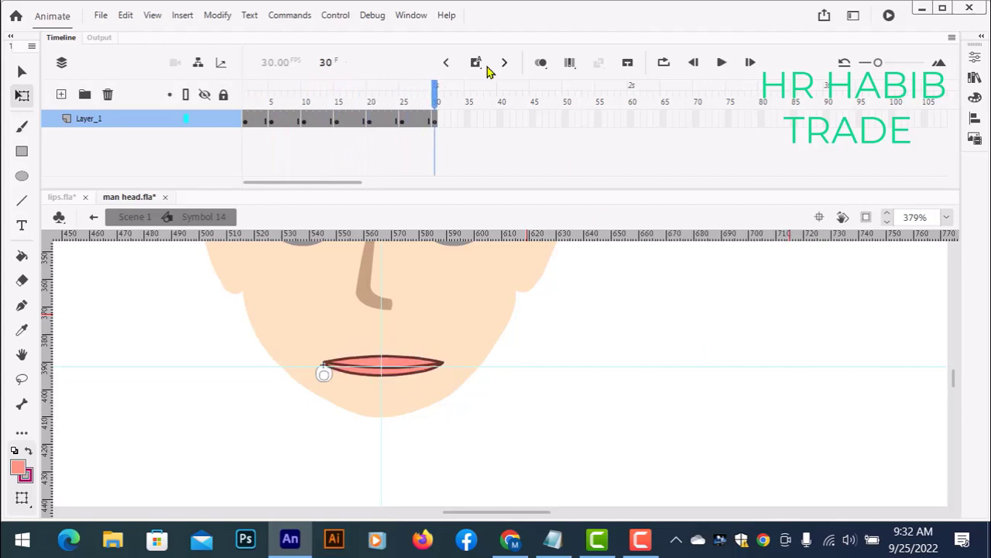
drag(433, 91, 237, 118)
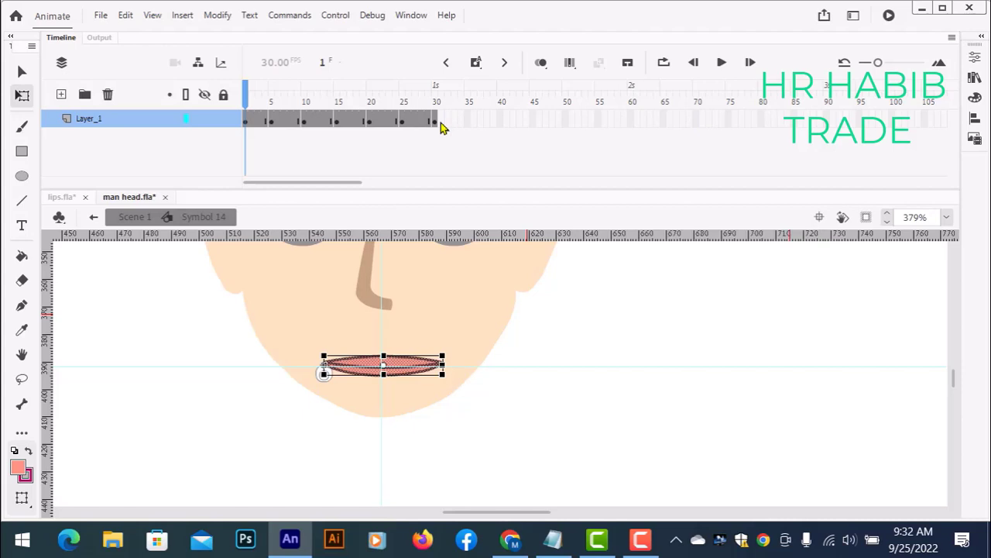
Duplicate the whole mouth keyframe sequence starting at frame 1 so that the copy starts at frame 35 on the same layer.
drag(442, 128, 232, 128)
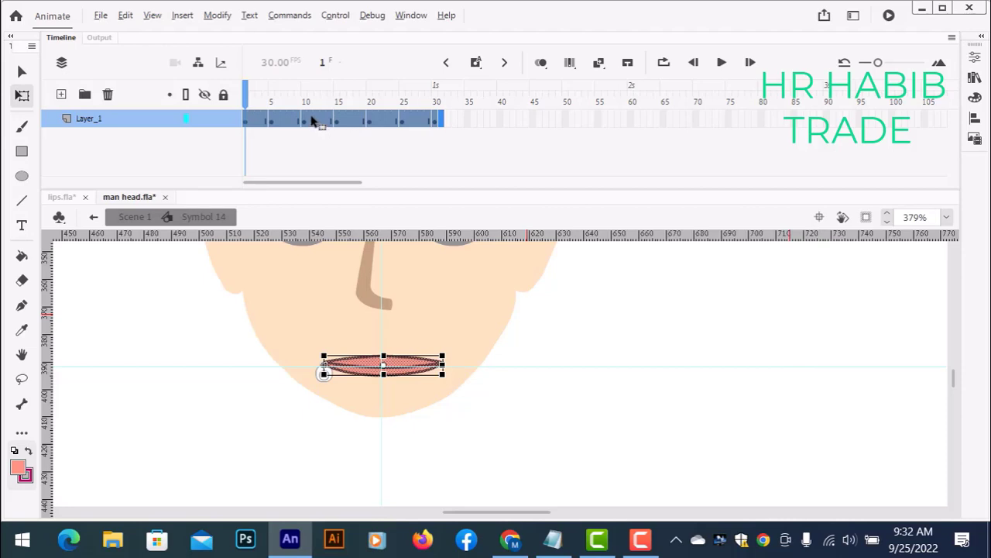
drag(312, 120, 536, 130)
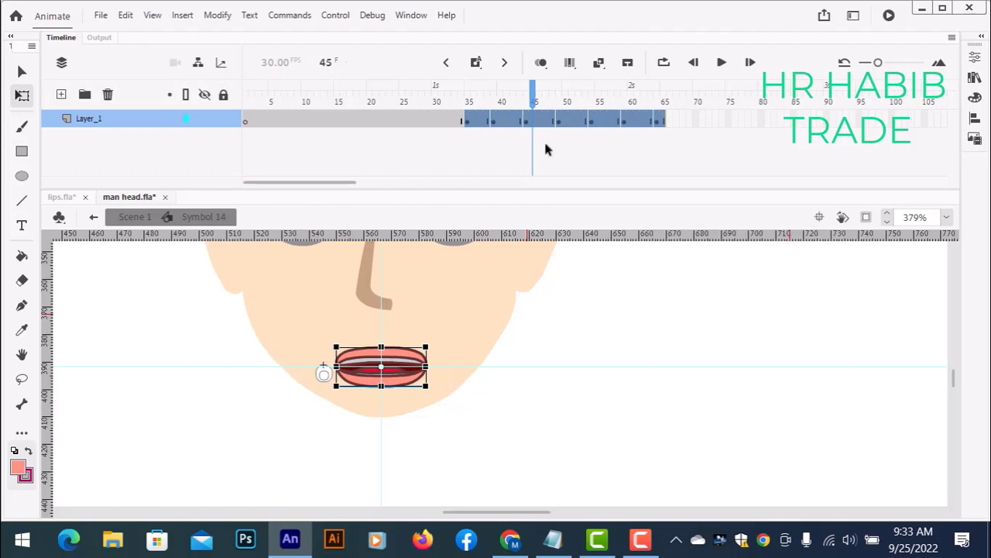
key(ctrl+z)
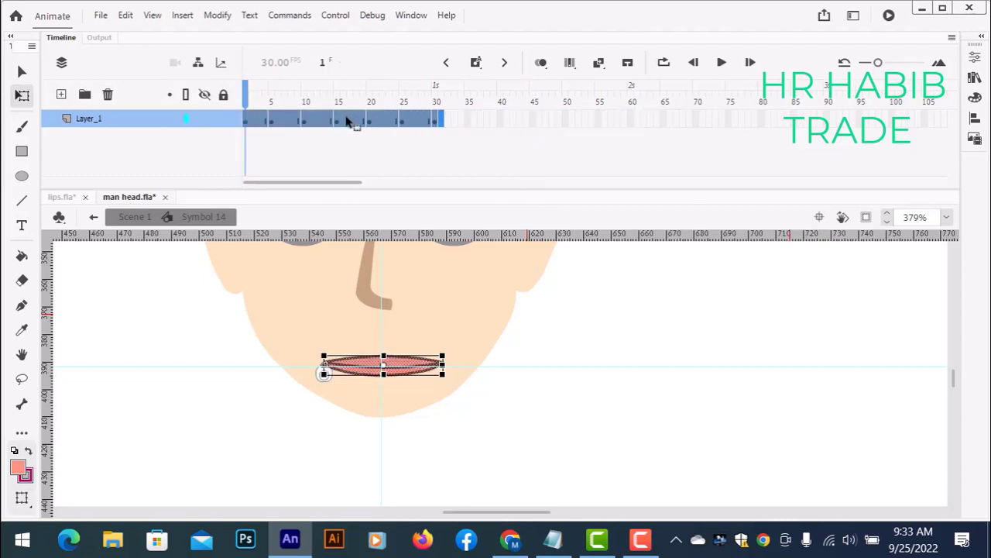
drag(347, 121, 568, 122)
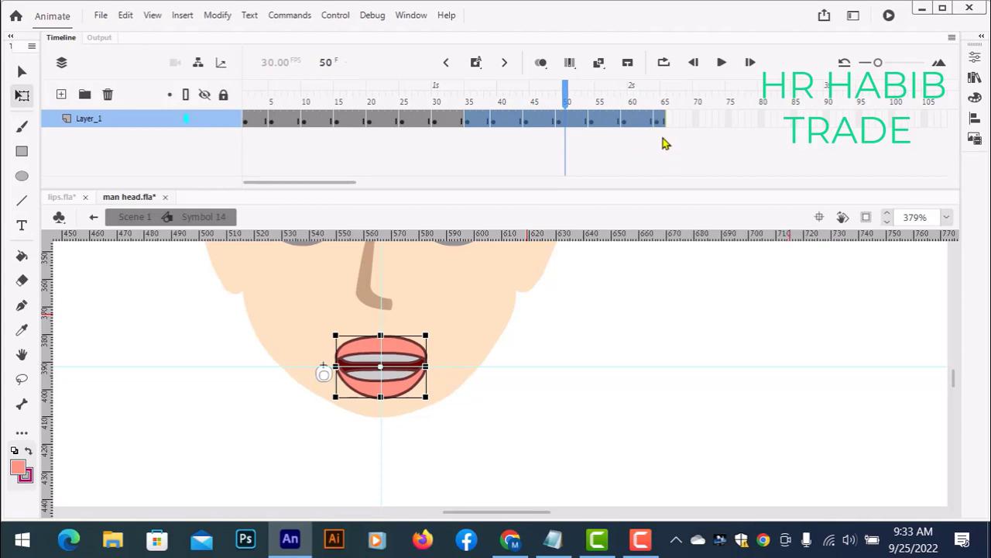
Play the extended mouth animation from frame 1 to frame 65, and return from the symbol to Scene 1.
drag(565, 98, 228, 151)
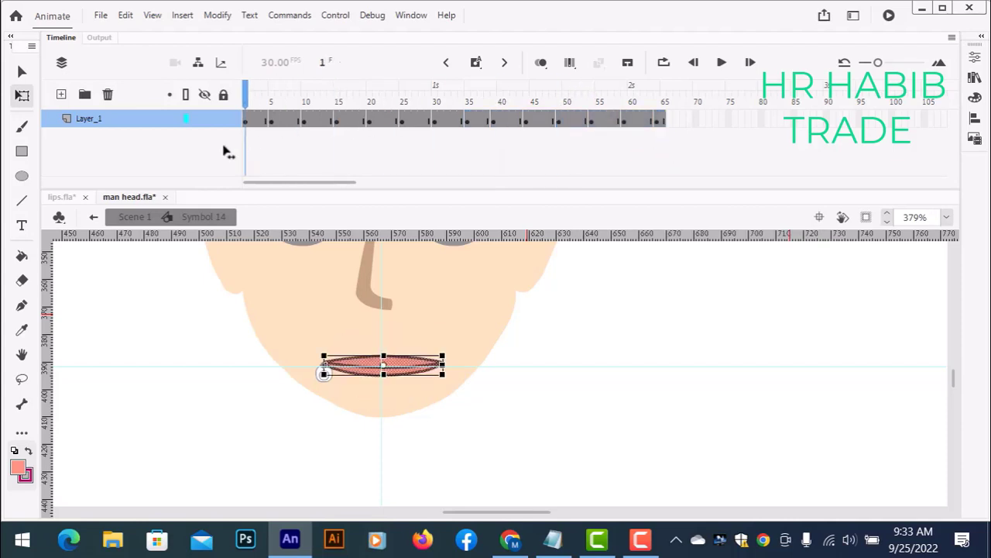
click(722, 64)
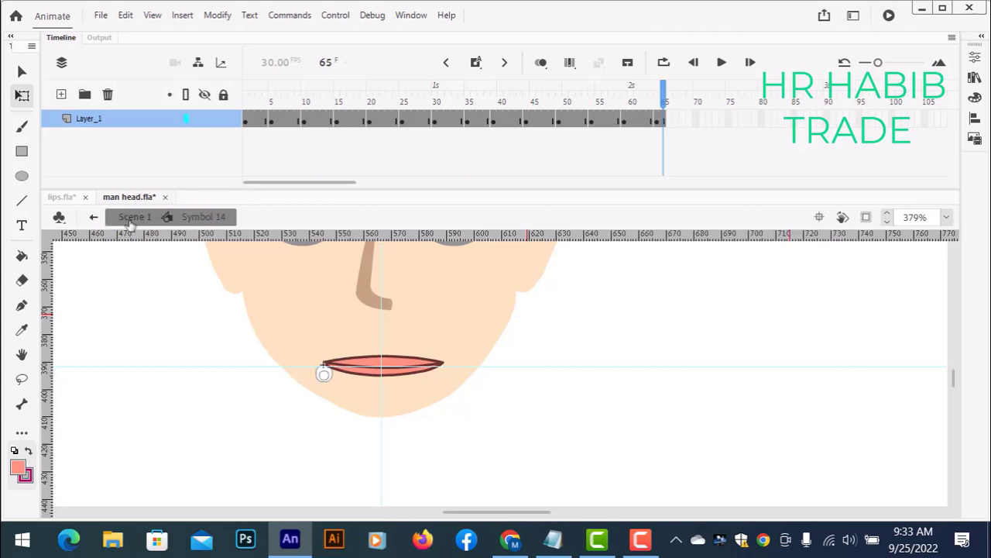
click(93, 219)
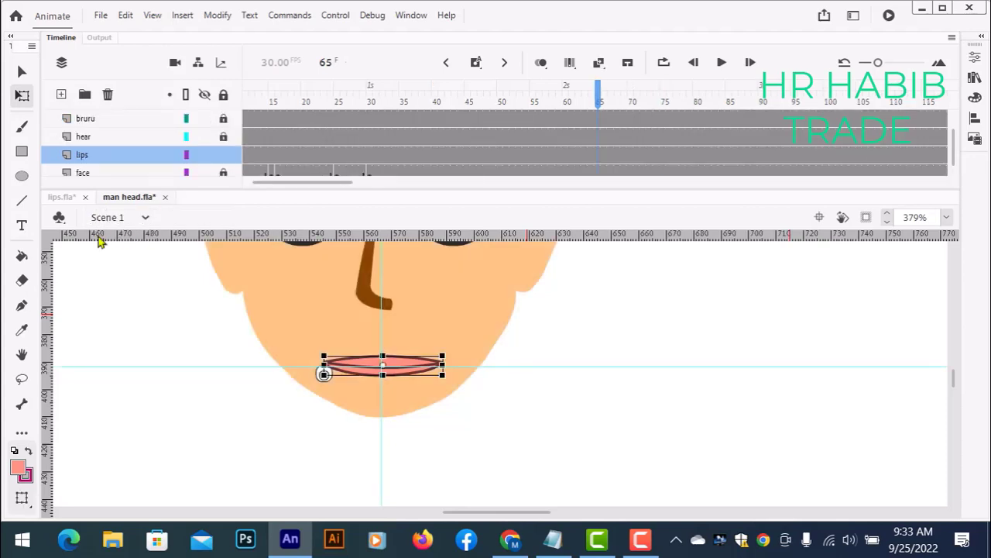
Play the main scene from its first frame to check the lips layer on the face, and test the movie.
scroll(147, 302, up, 6)
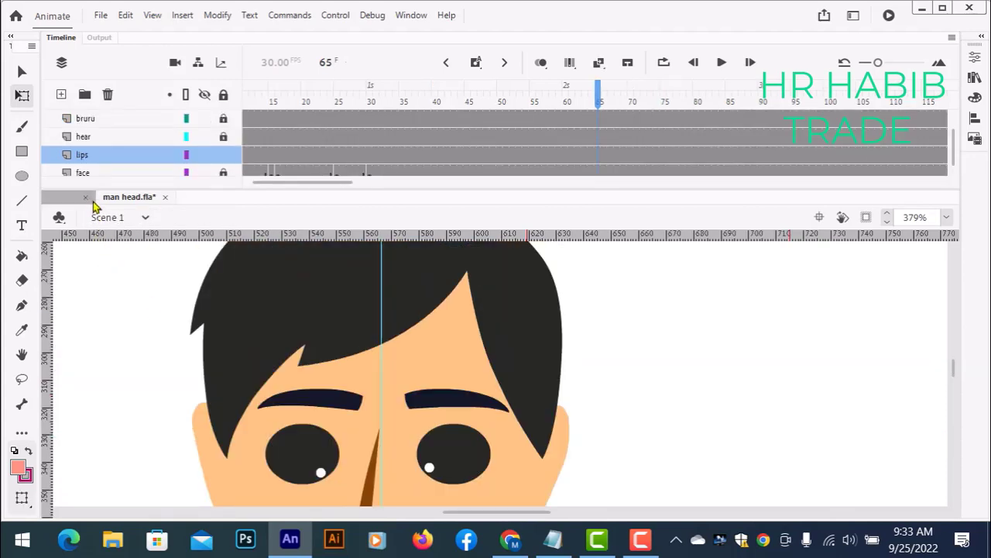
click(82, 155)
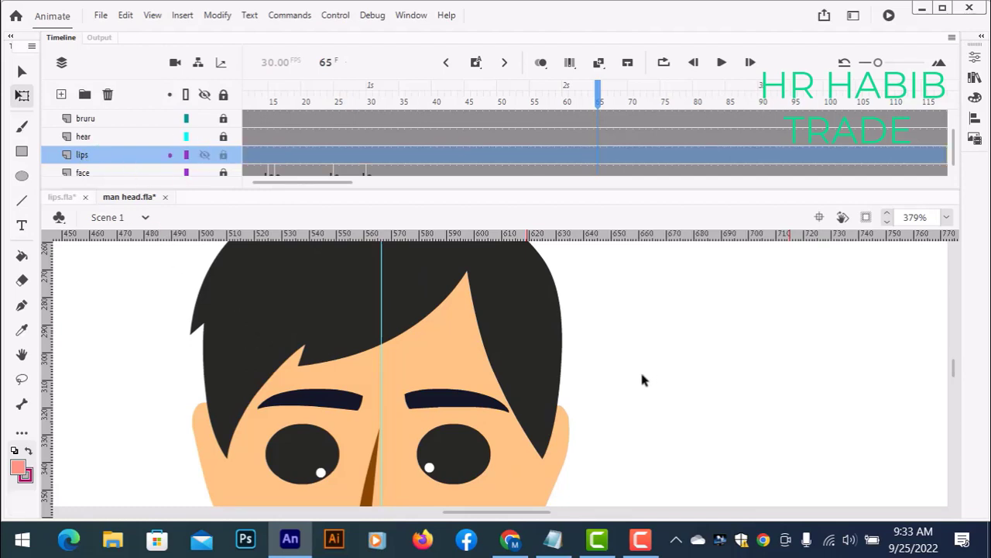
scroll(642, 383, down, 5)
drag(597, 92, 197, 152)
click(721, 64)
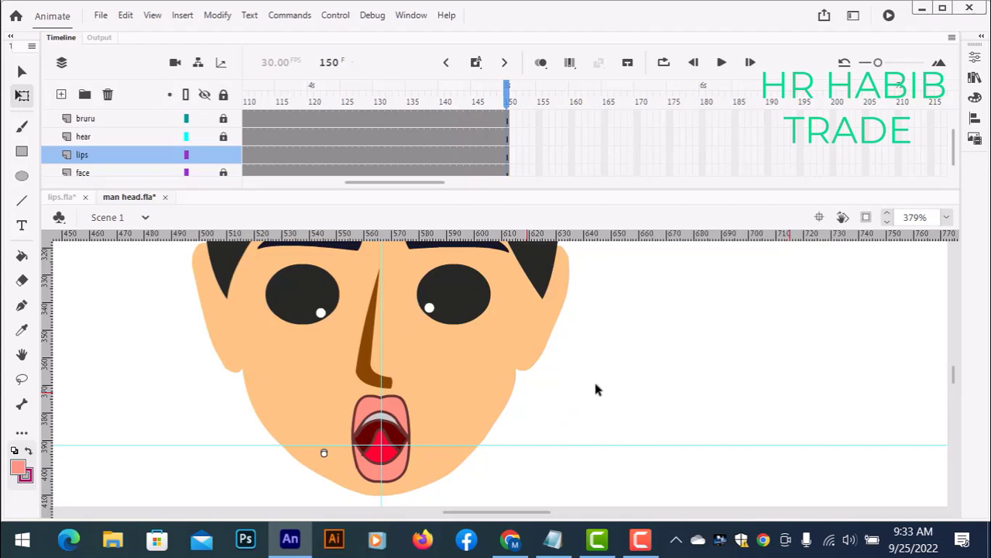
key(ctrl+Return)
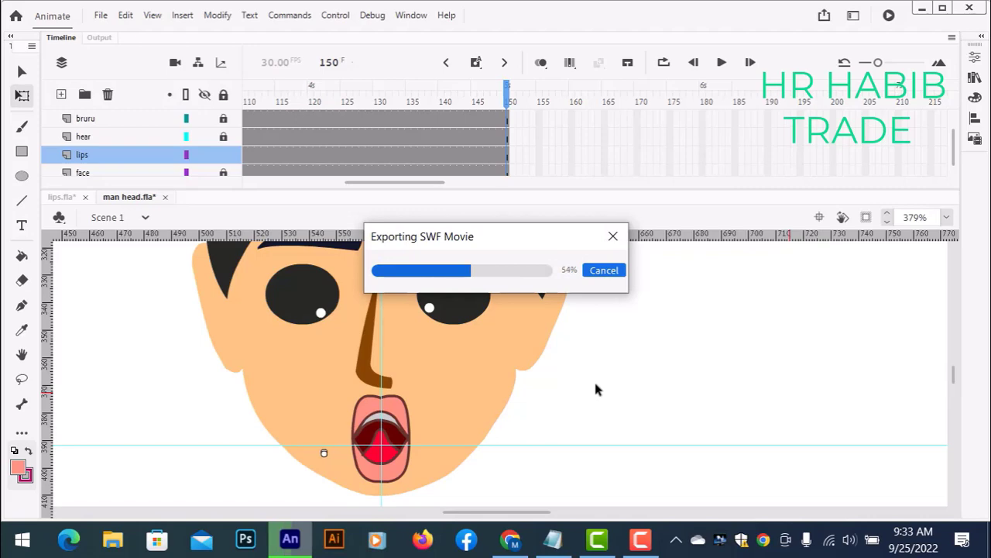